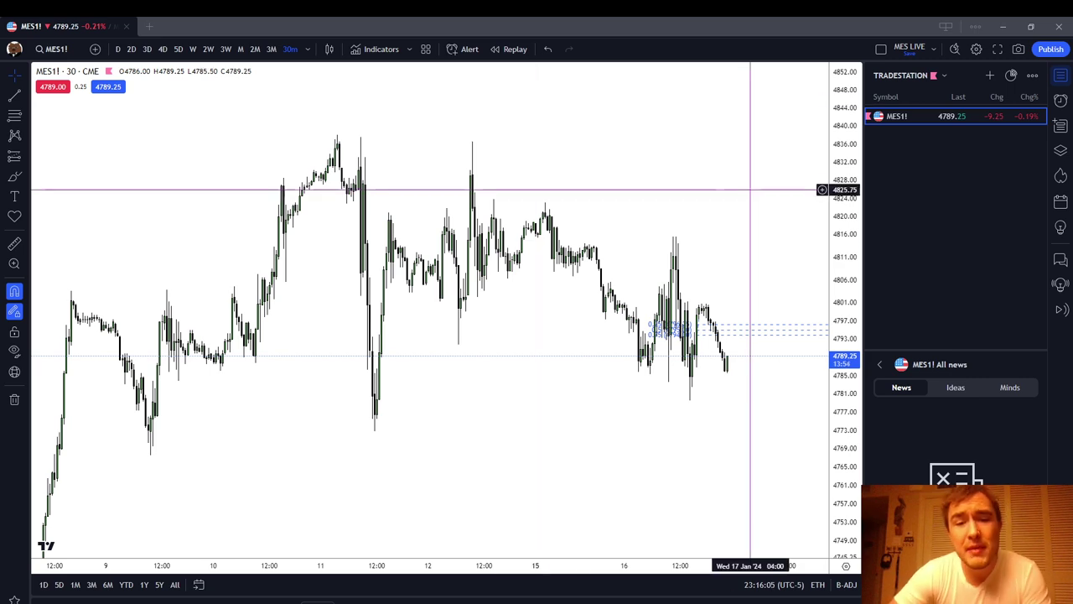
Step: Turn off magnet snapping and delete the blue 0.25–0.75 Fibonacci retracement from the 30-minute MES1! chart
scroll(751, 251, "up", 2)
left_click_drag(751, 251, 646, 240)
scroll(615, 252, "up", 1)
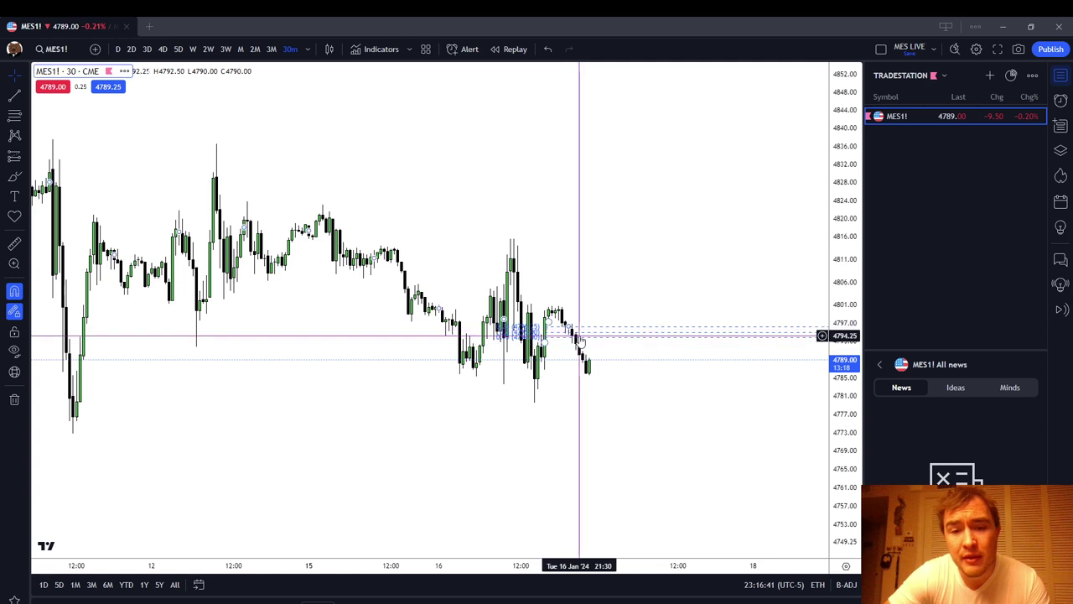
scroll(713, 361, "down", 2)
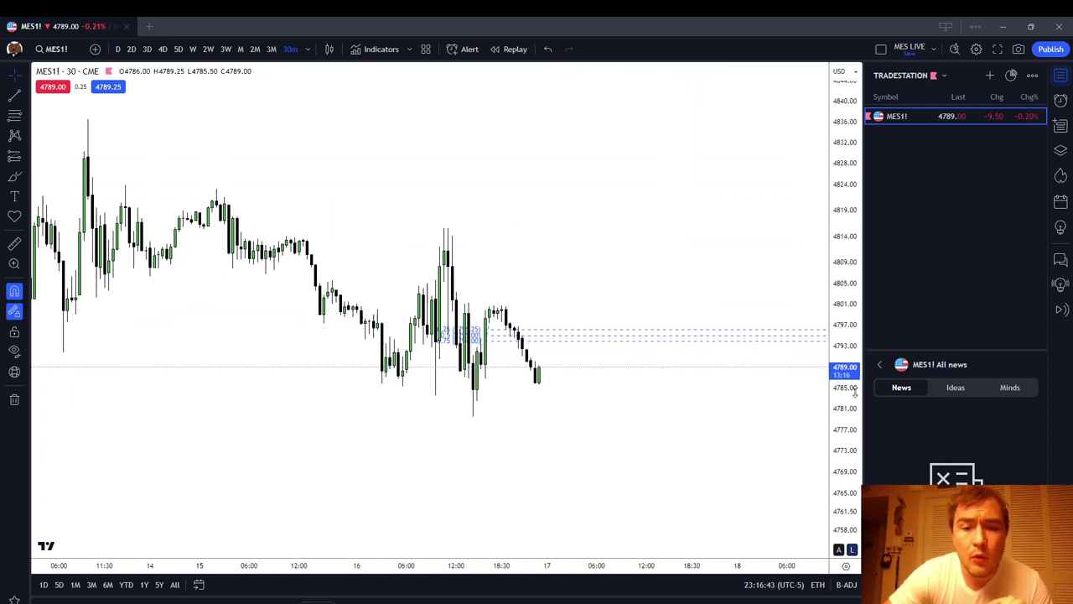
scroll(723, 311, "up", 2)
left_click_drag(723, 311, 695, 256)
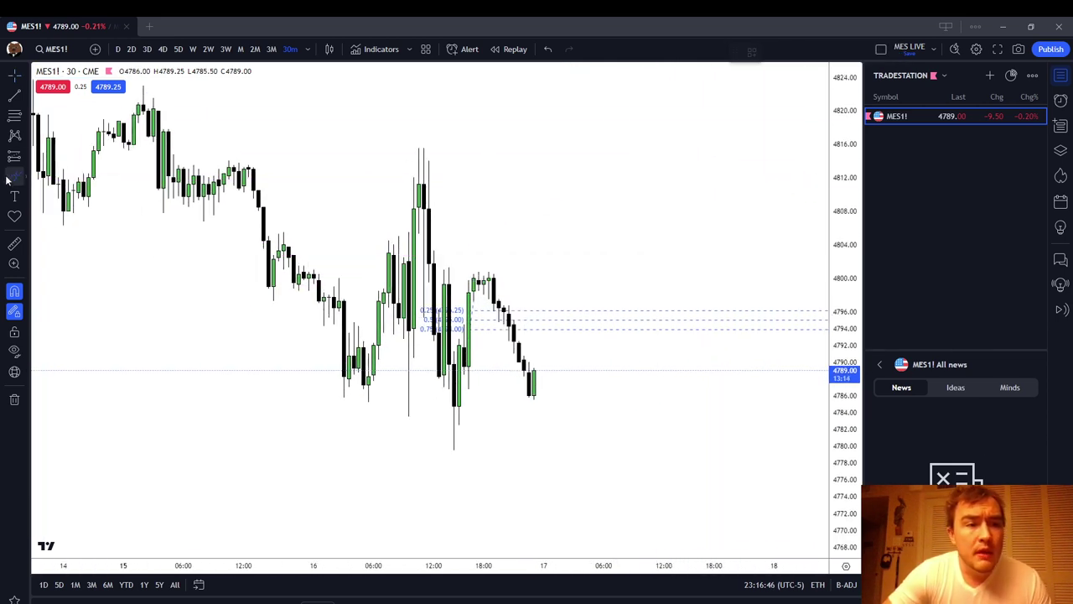
left_click(7, 178)
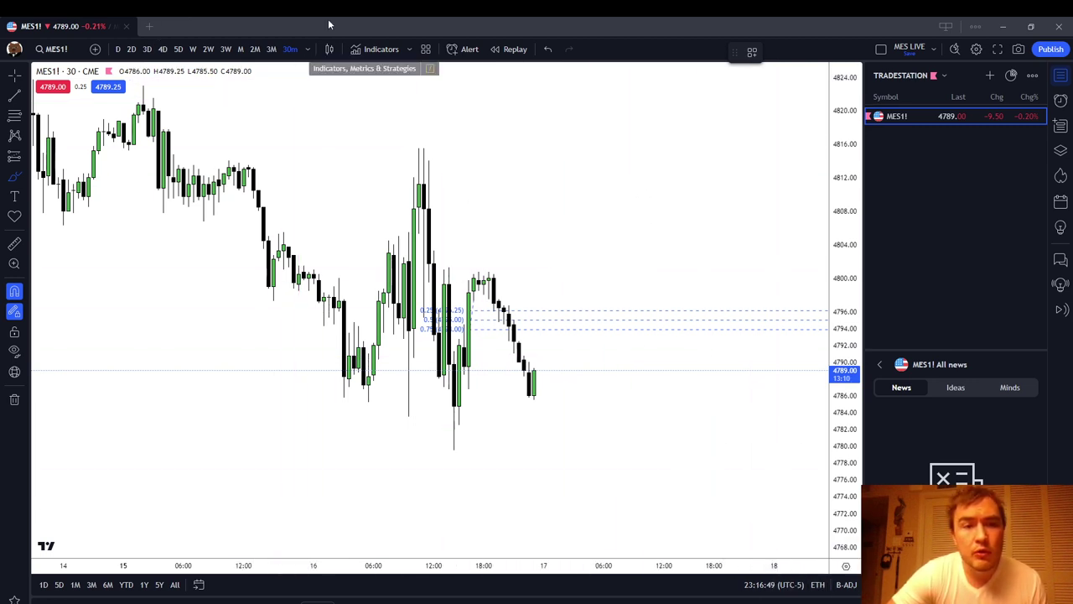
left_click(14, 291)
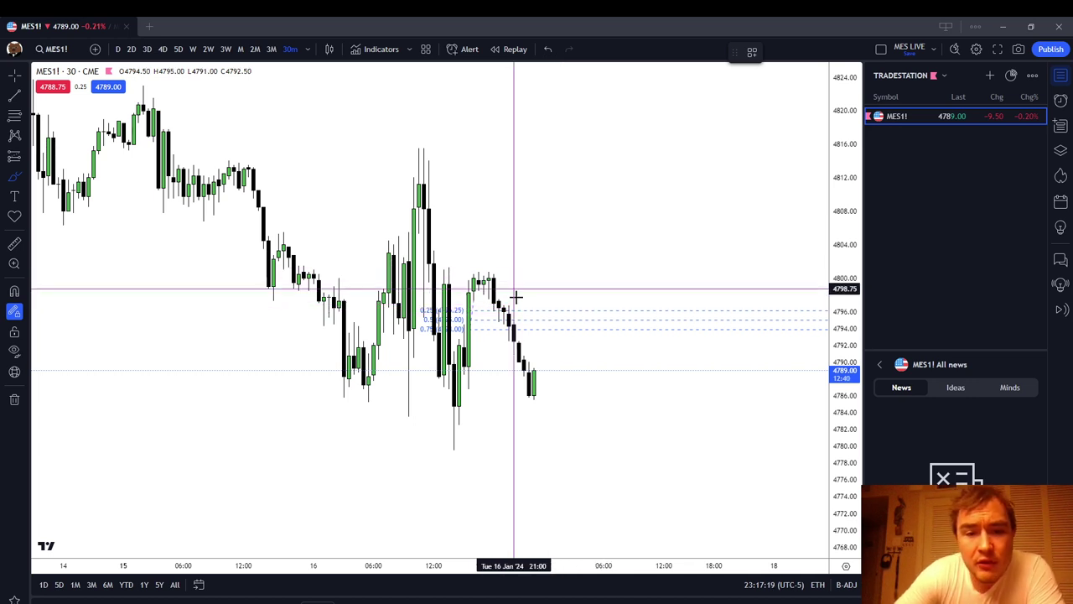
left_click(460, 311)
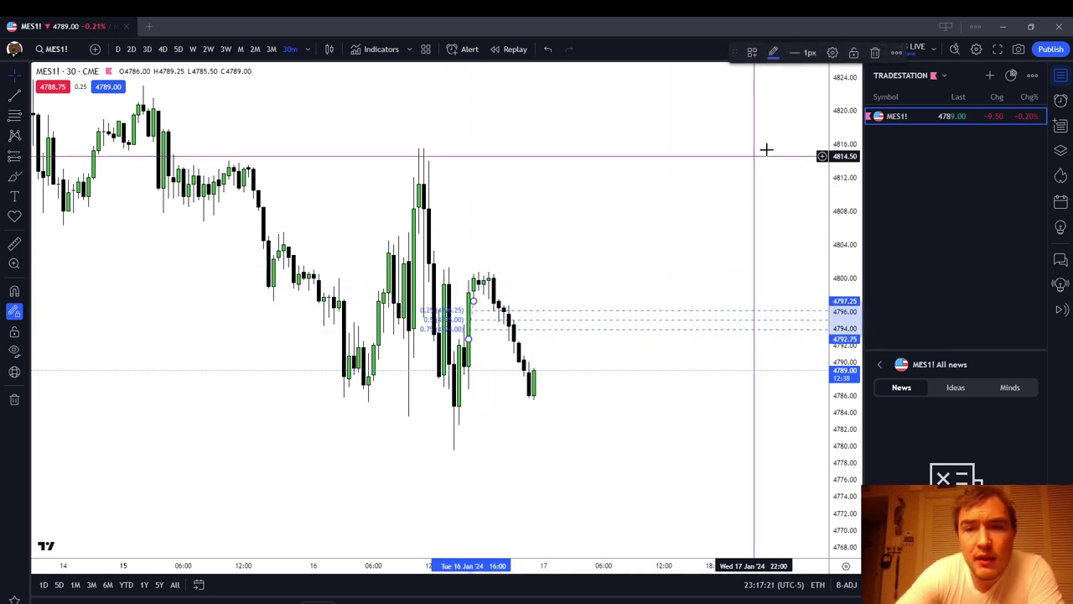
left_click(875, 53)
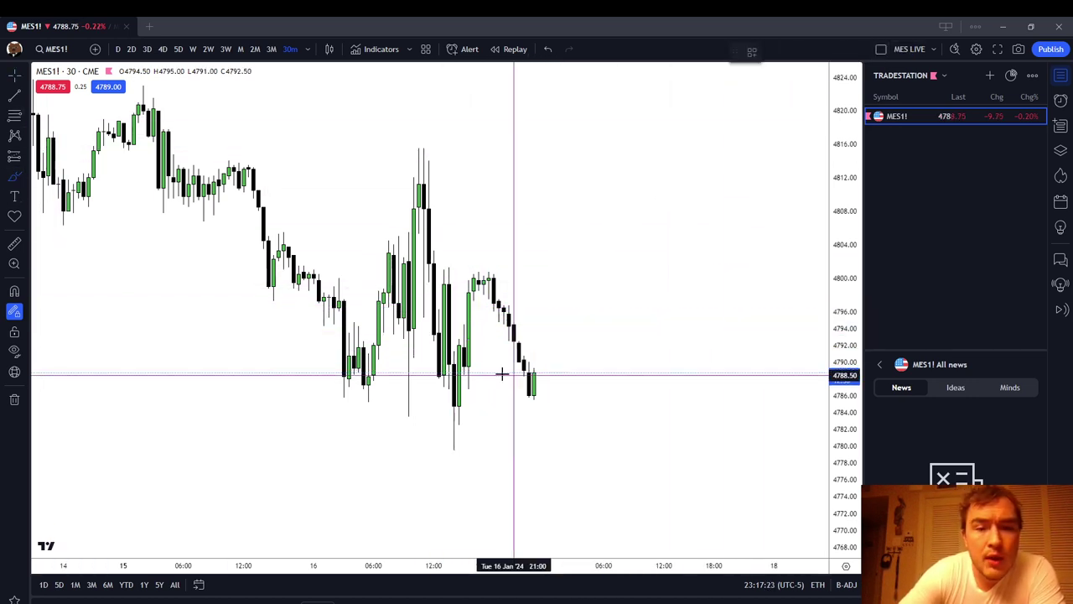
Step: Outline the latest candles with the Brush, add an arrow rising to about 4794, and clear all drawings
mouse_move(521, 369)
left_mouse_down()
mouse_move(531, 403)
mouse_move(546, 372)
mouse_move(523, 367)
mouse_move(548, 327)
left_mouse_up()
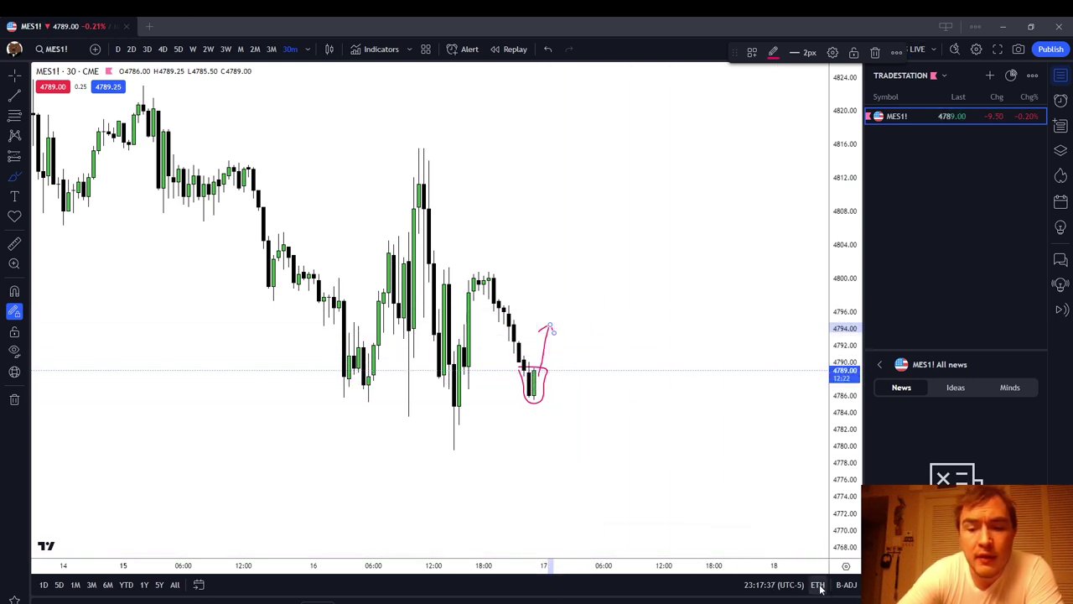
right_click(604, 290)
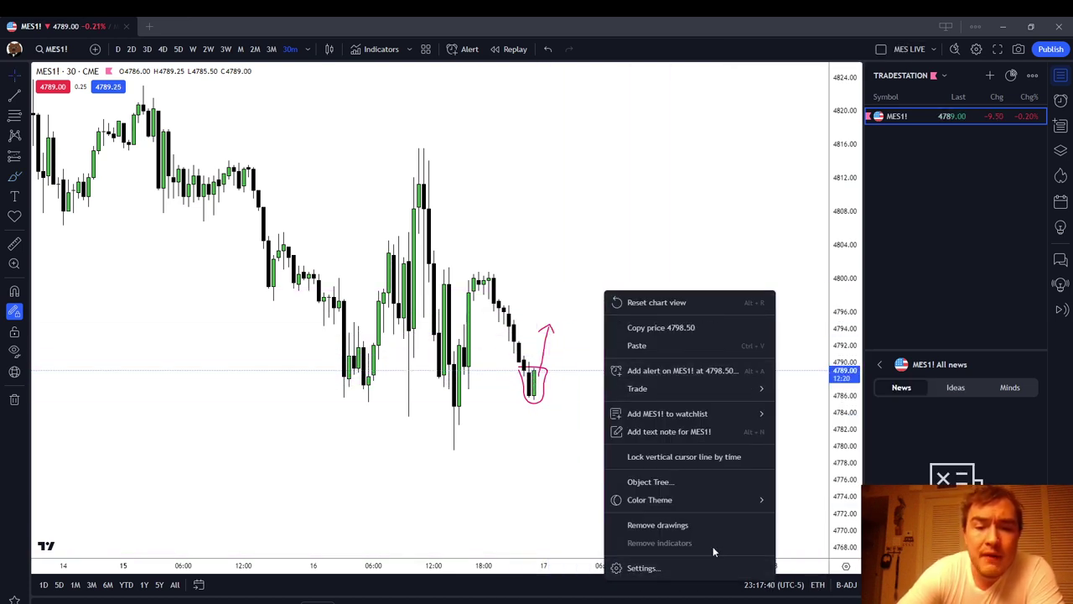
left_click(704, 524)
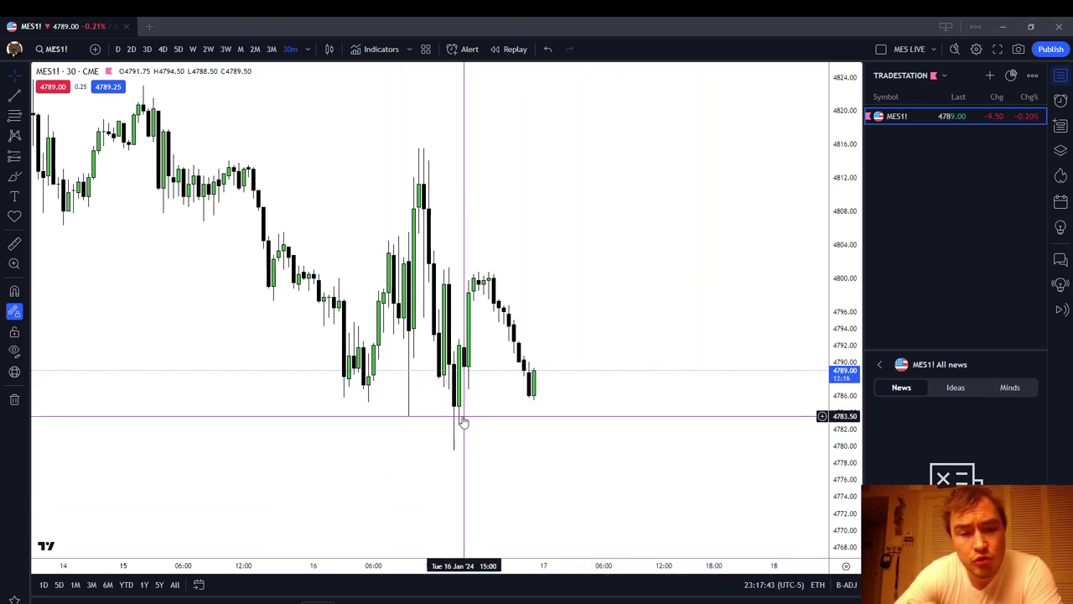
Step: Trace the 16 January rally and the following decline with freehand Brush lines, and clear all drawings
left_click(14, 176)
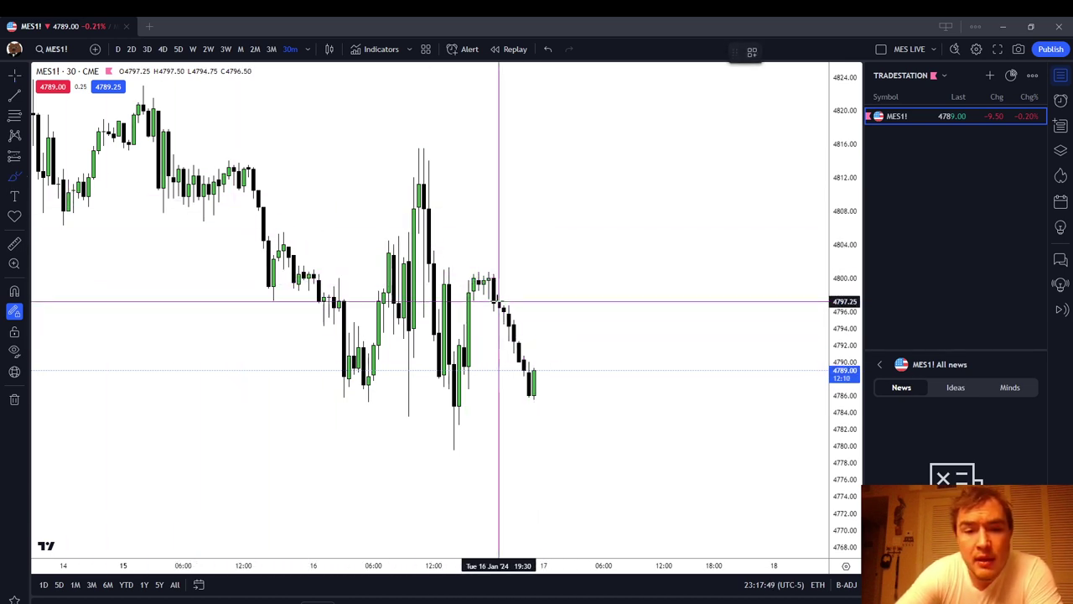
left_click_drag(492, 269, 523, 343)
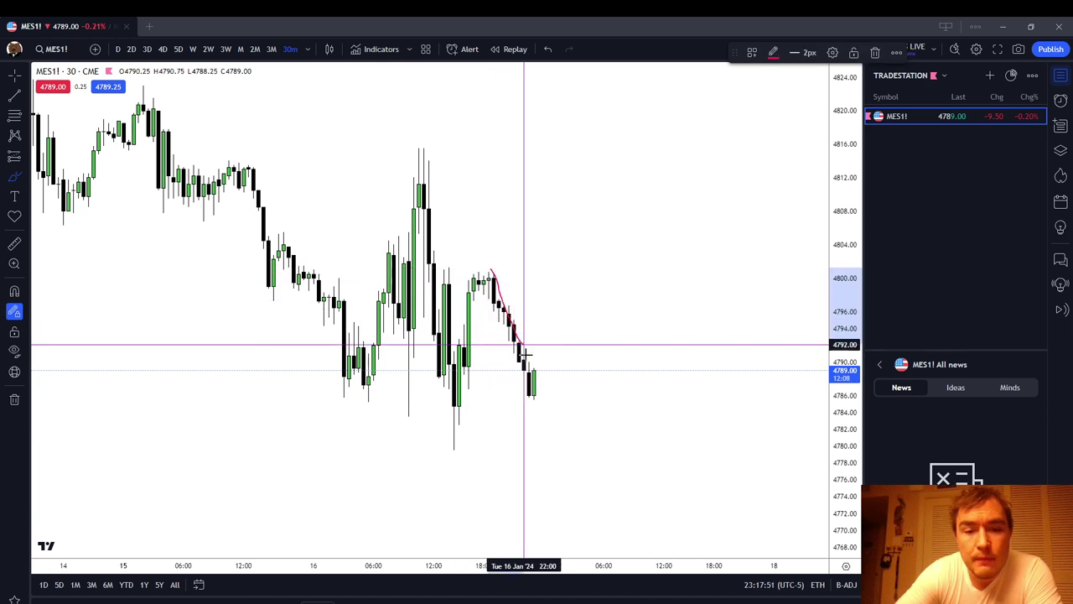
mouse_move(492, 271)
left_mouse_down()
mouse_move(503, 354)
mouse_move(536, 379)
left_mouse_up()
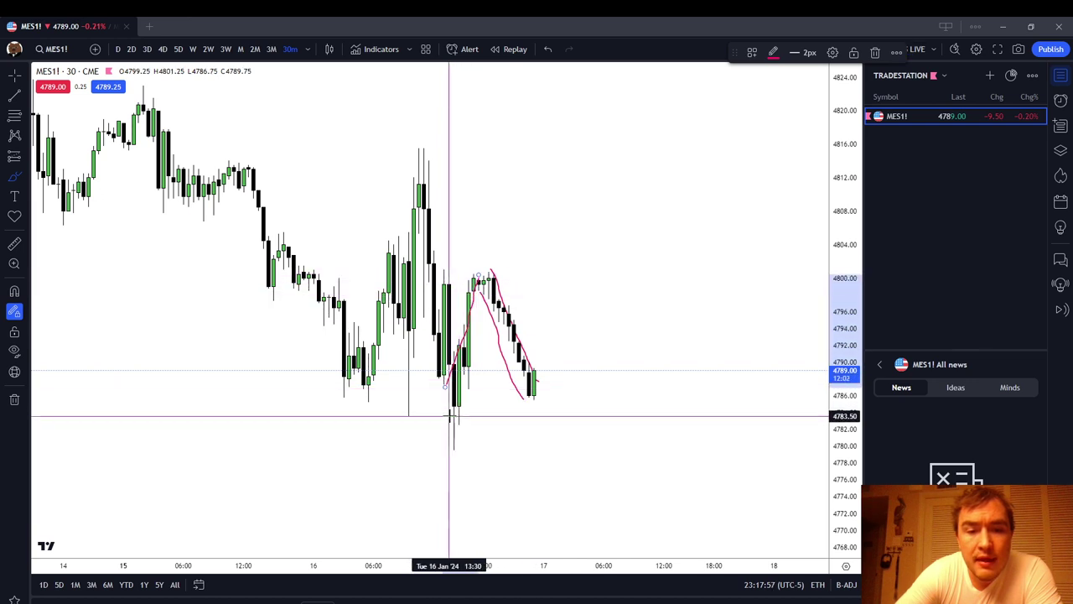
left_click_drag(450, 415, 496, 309)
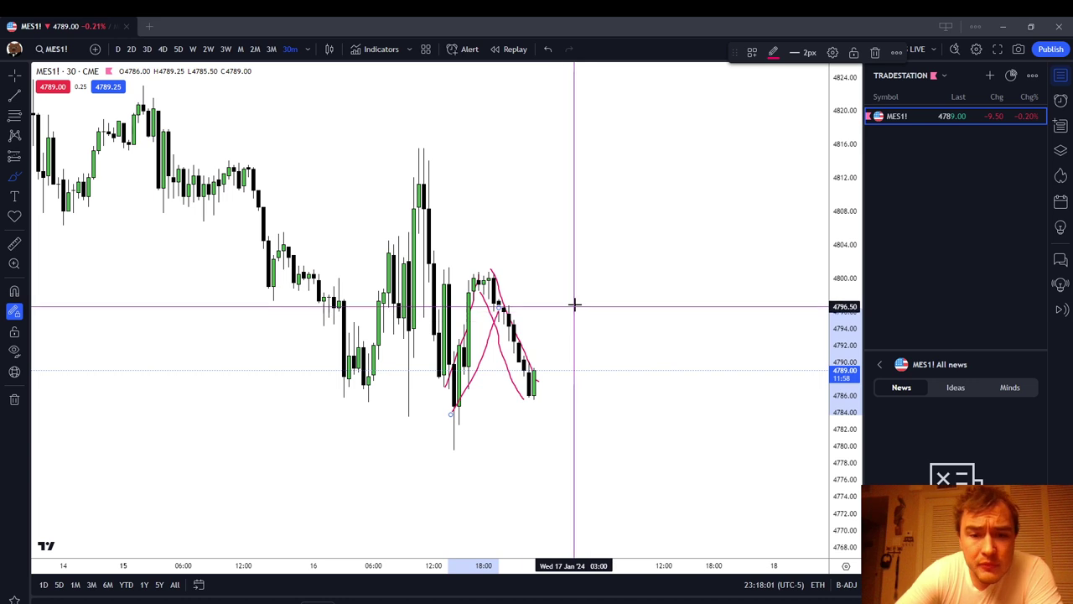
right_click(541, 293)
left_click(587, 528)
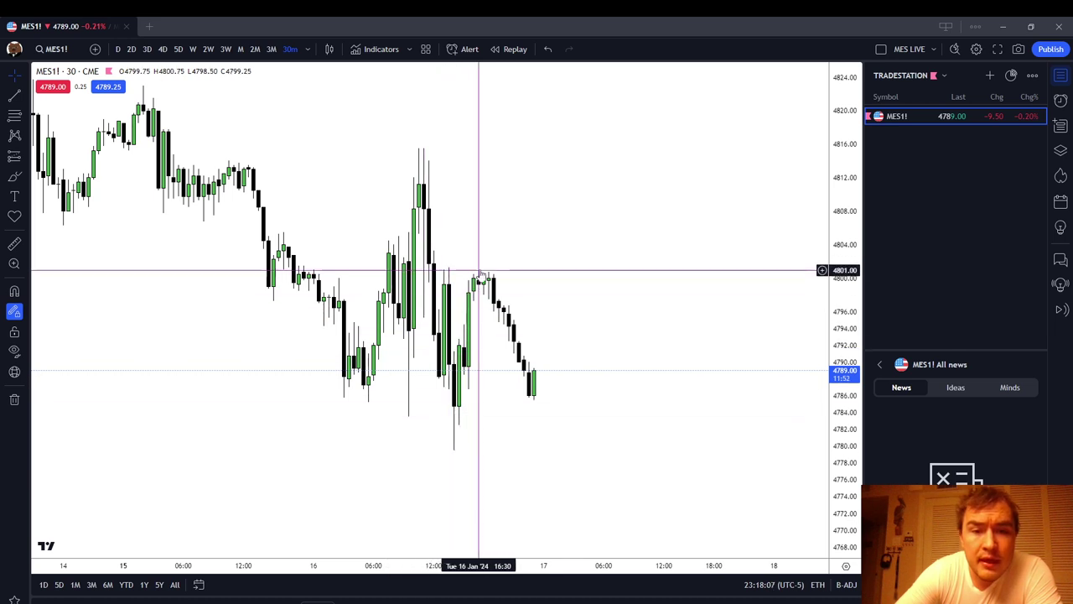
Step: Brush three arrows from the latest candles back toward earlier price action, and clear all drawings
left_click(14, 176)
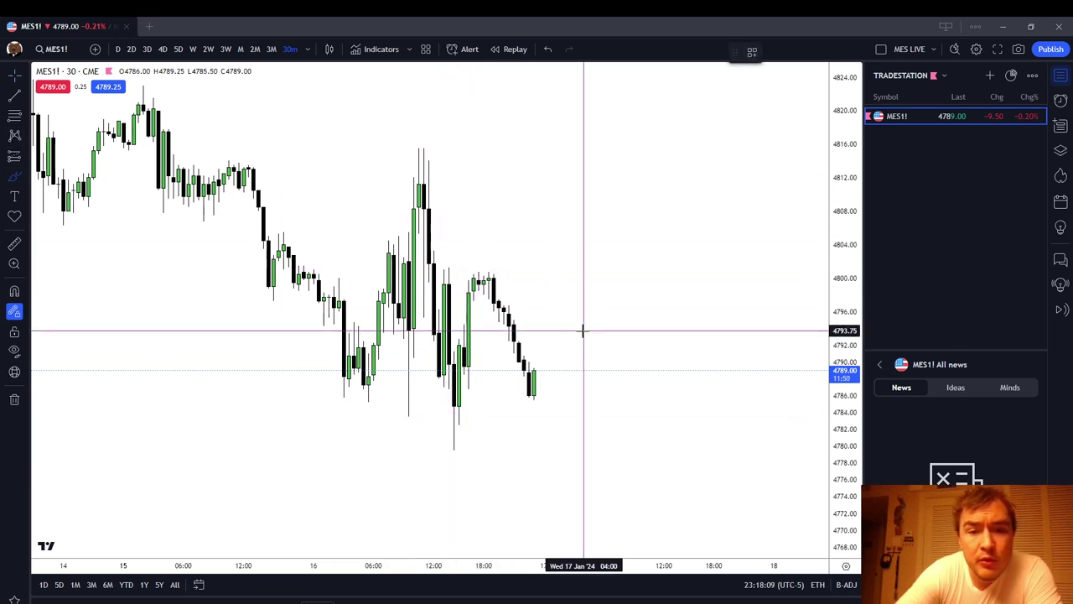
mouse_move(563, 355)
left_mouse_down()
mouse_move(467, 259)
mouse_move(430, 254)
left_mouse_up()
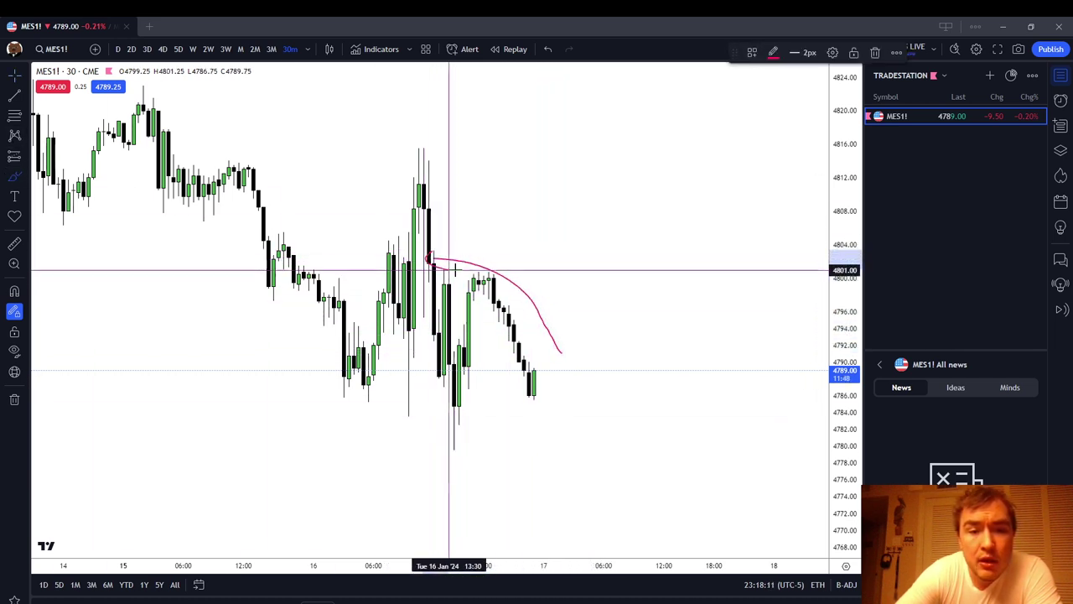
left_click_drag(561, 347, 398, 365)
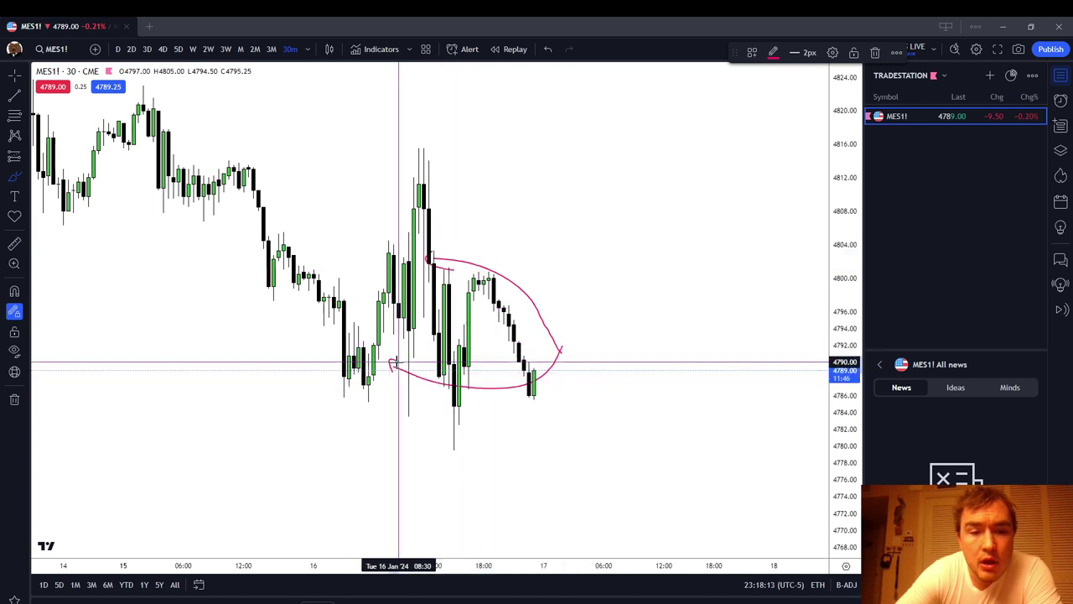
mouse_move(575, 384)
left_mouse_down()
mouse_move(419, 323)
mouse_move(288, 191)
mouse_move(318, 201)
left_mouse_up()
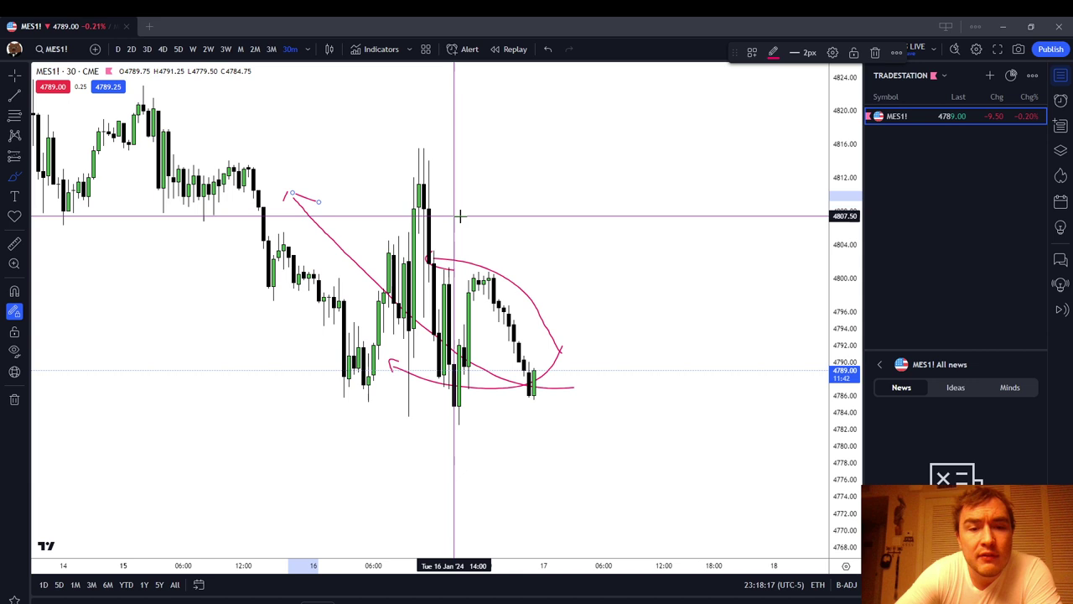
right_click(541, 192)
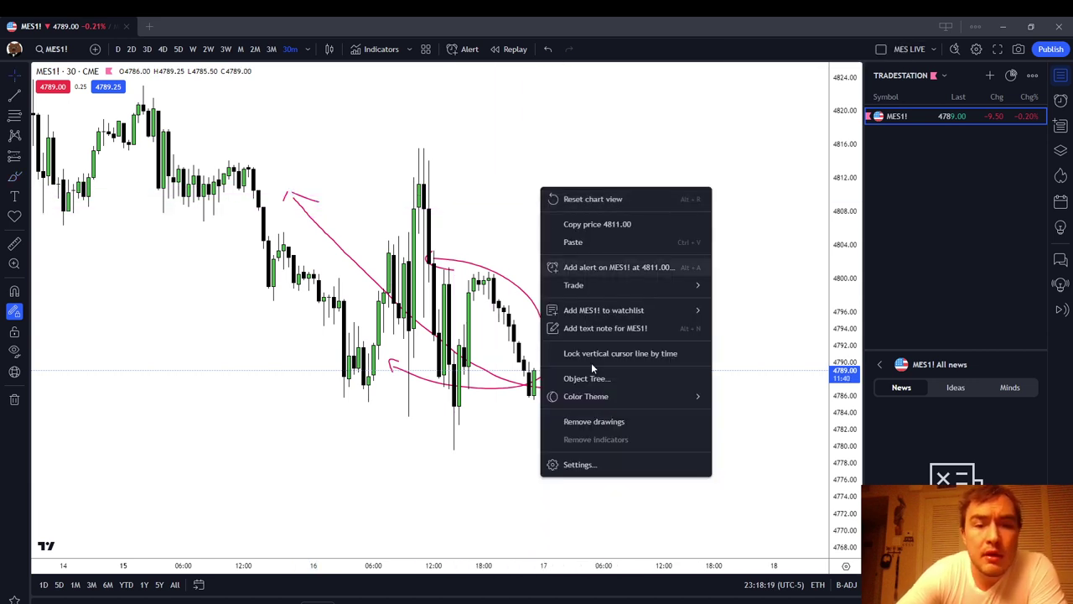
left_click(615, 423)
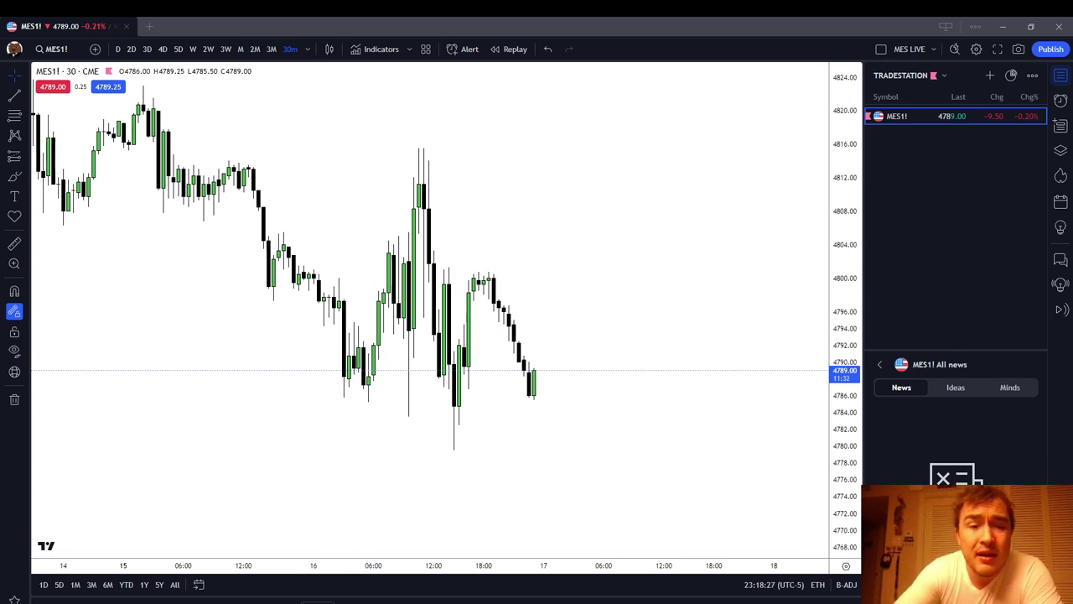
right_click(762, 311)
left_click(719, 278)
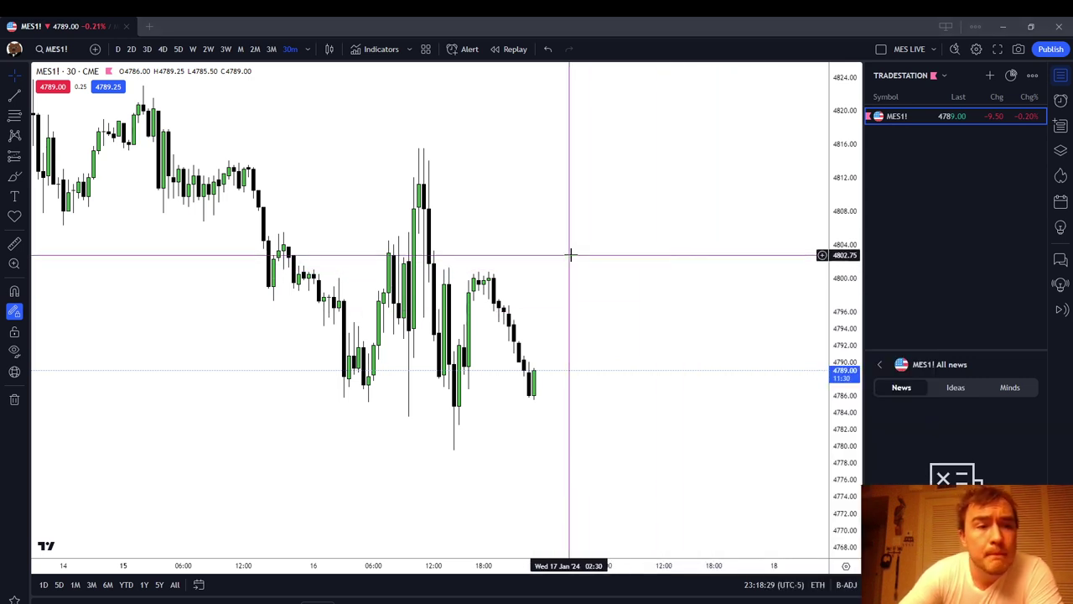
Step: Mark the evening highs near 4800 with a short Brush line and a handwritten note, and delete the note
left_click(14, 175)
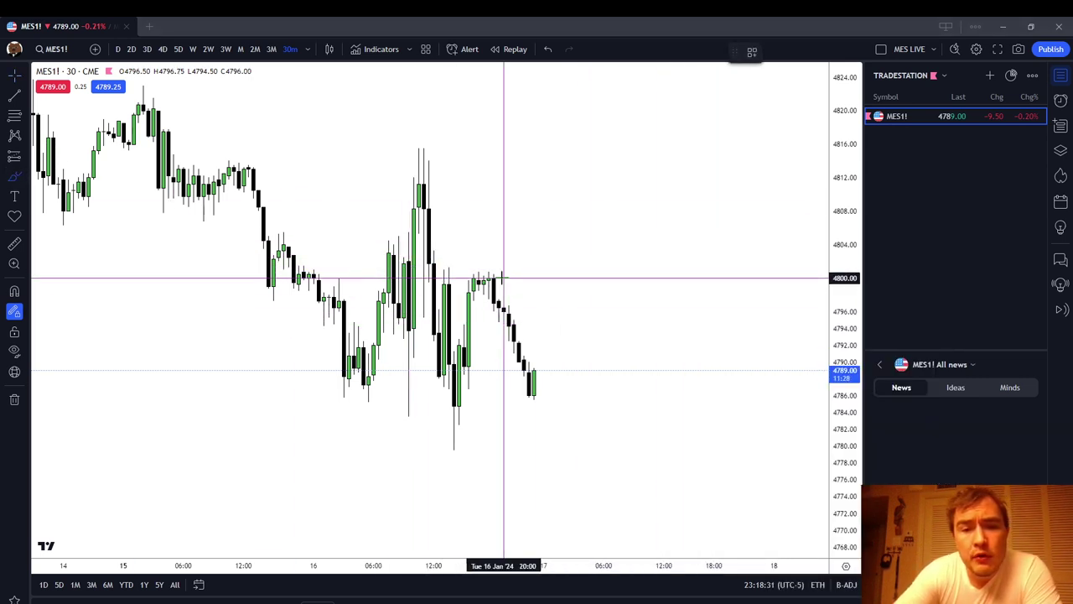
mouse_move(464, 277)
left_mouse_down()
mouse_move(509, 278)
mouse_move(509, 261)
left_mouse_up()
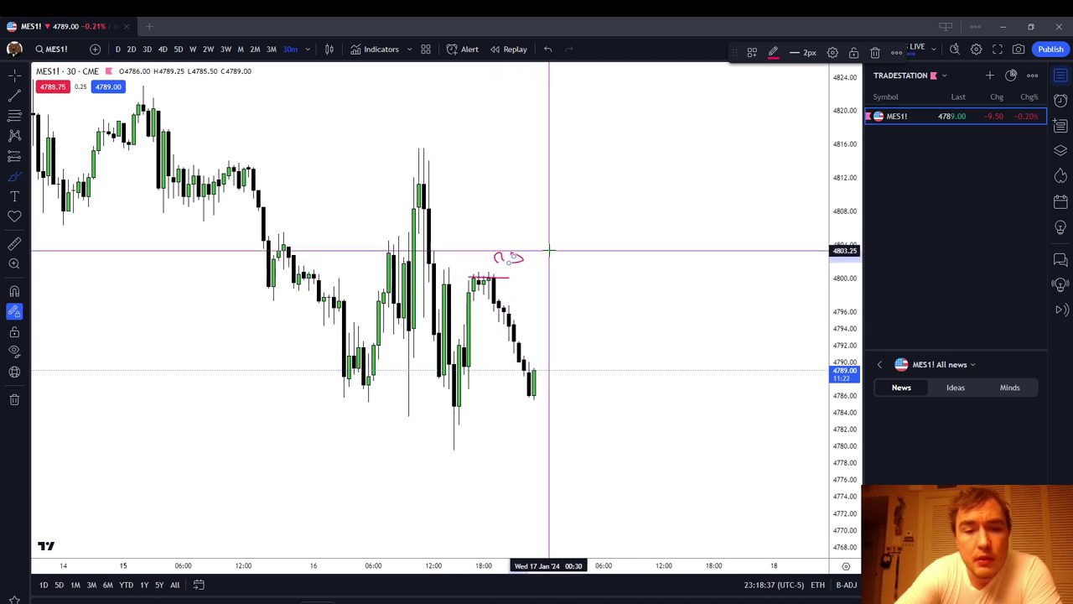
left_click(876, 53)
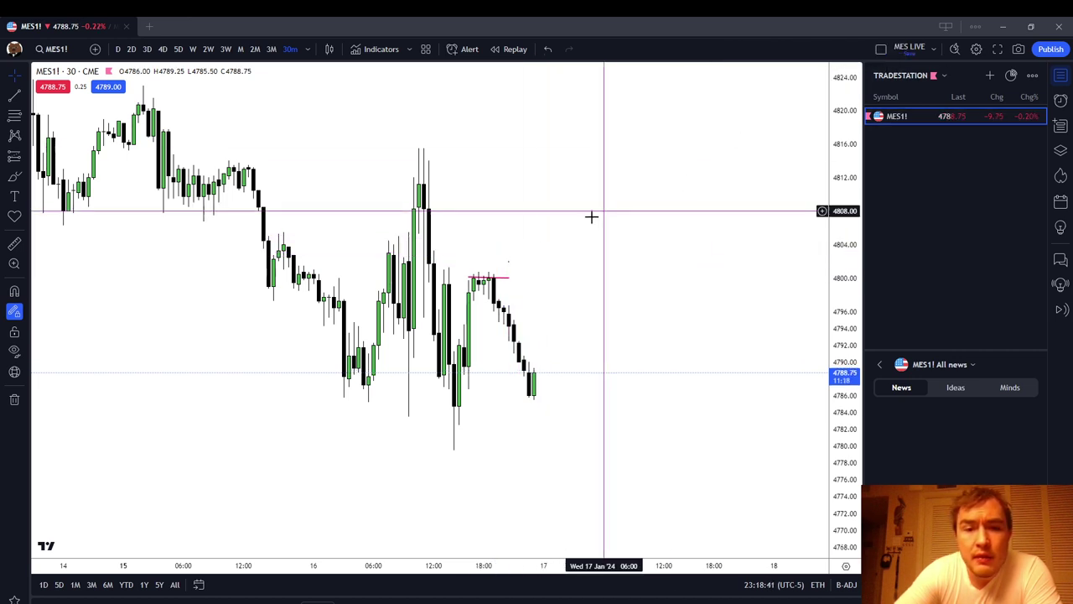
left_click(510, 266)
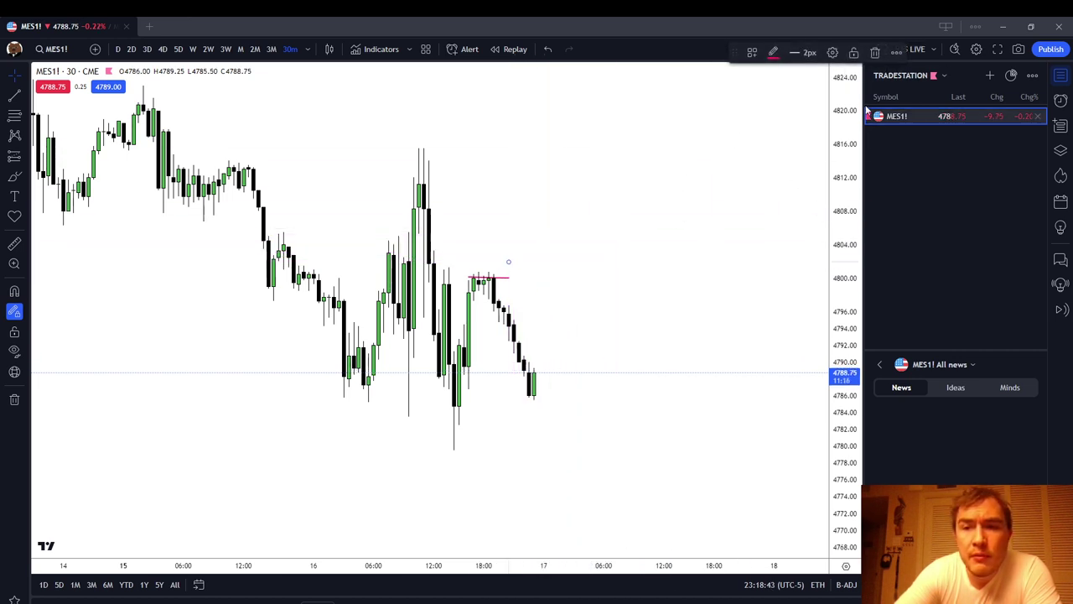
left_click(875, 54)
left_click_drag(495, 282, 489, 281)
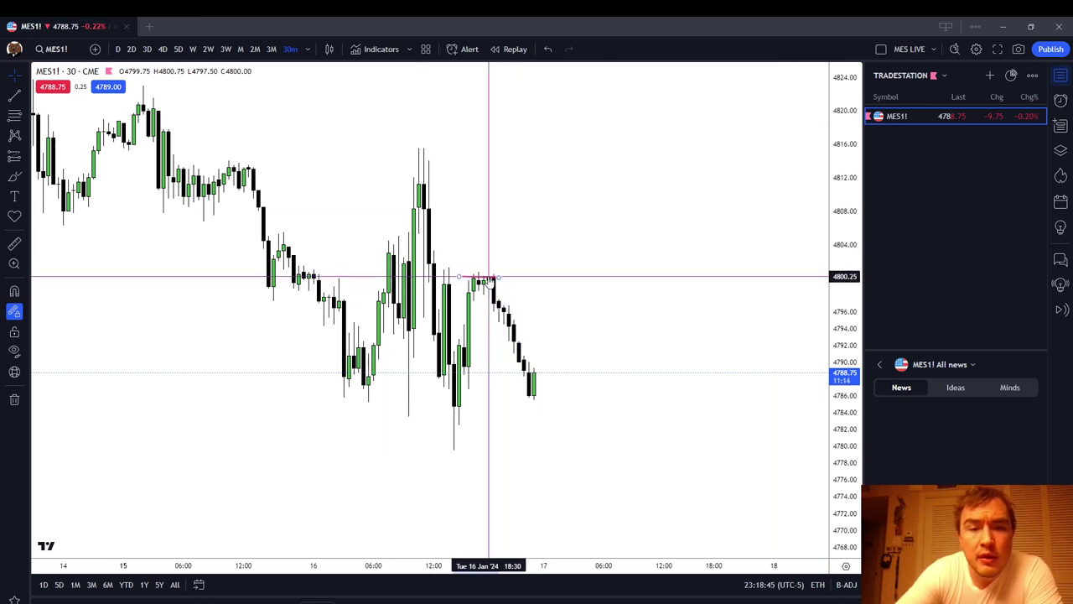
Step: Draw a magnet-snapped Fibonacci retracement from 4799.75 to 4797.50 on the 18:30 candle and apply the 0.5 (Red) template
left_click(490, 280)
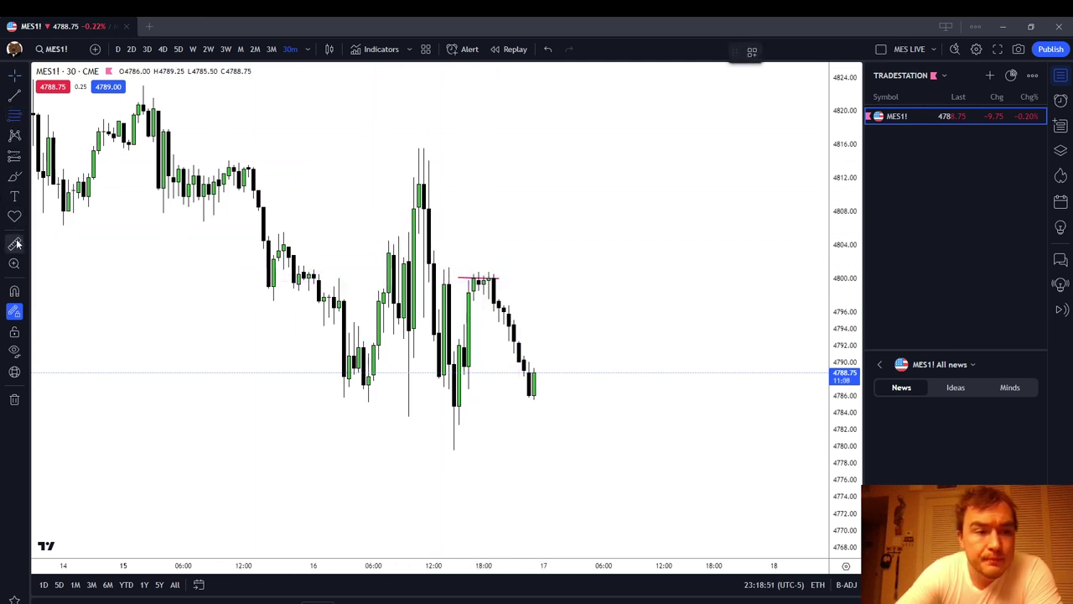
left_click(15, 291)
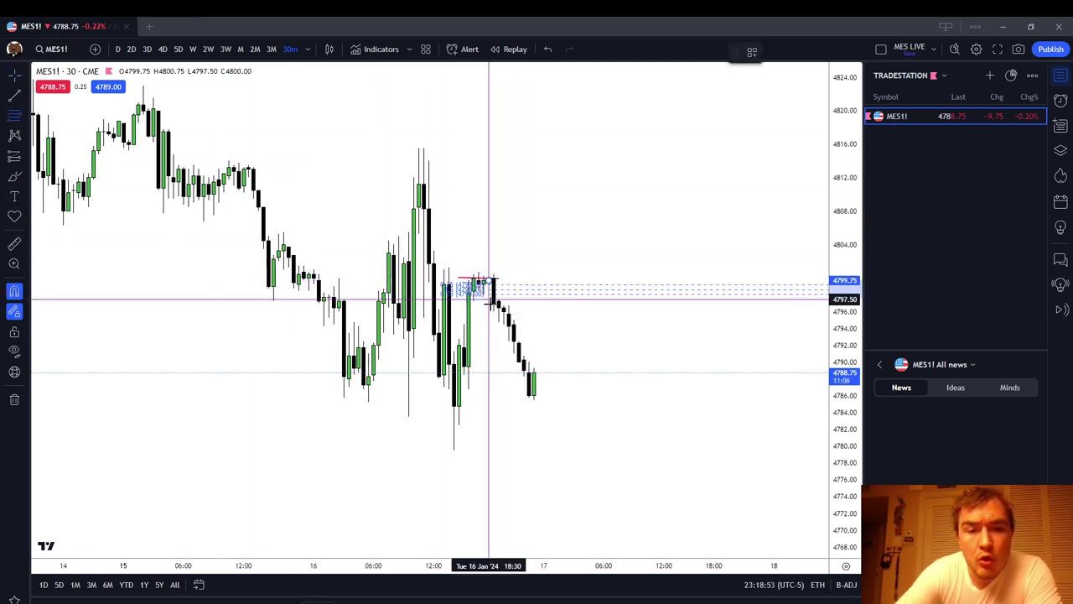
left_click(752, 52)
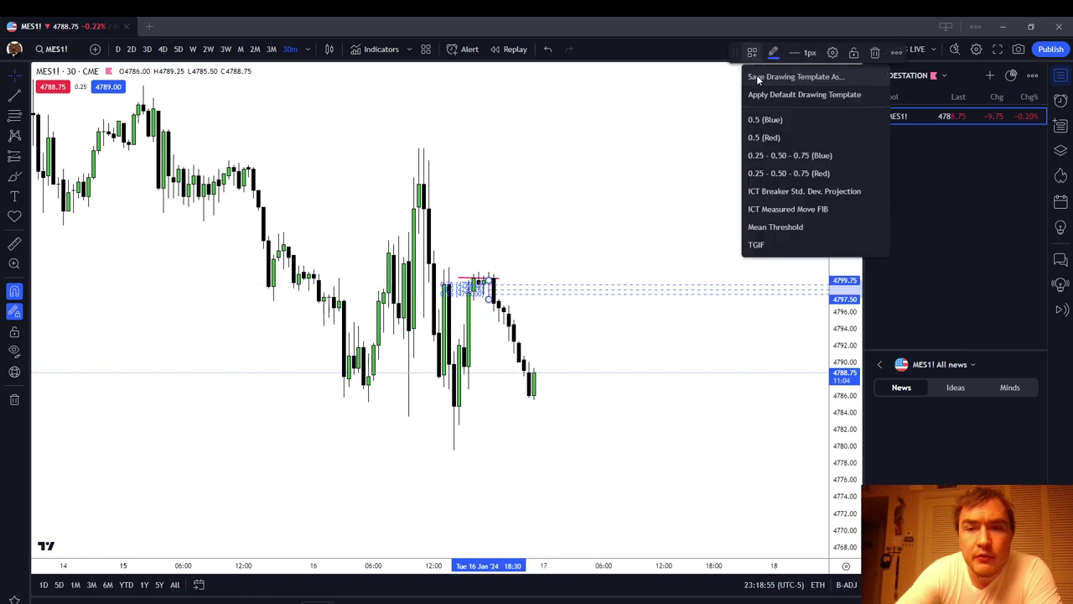
left_click(764, 136)
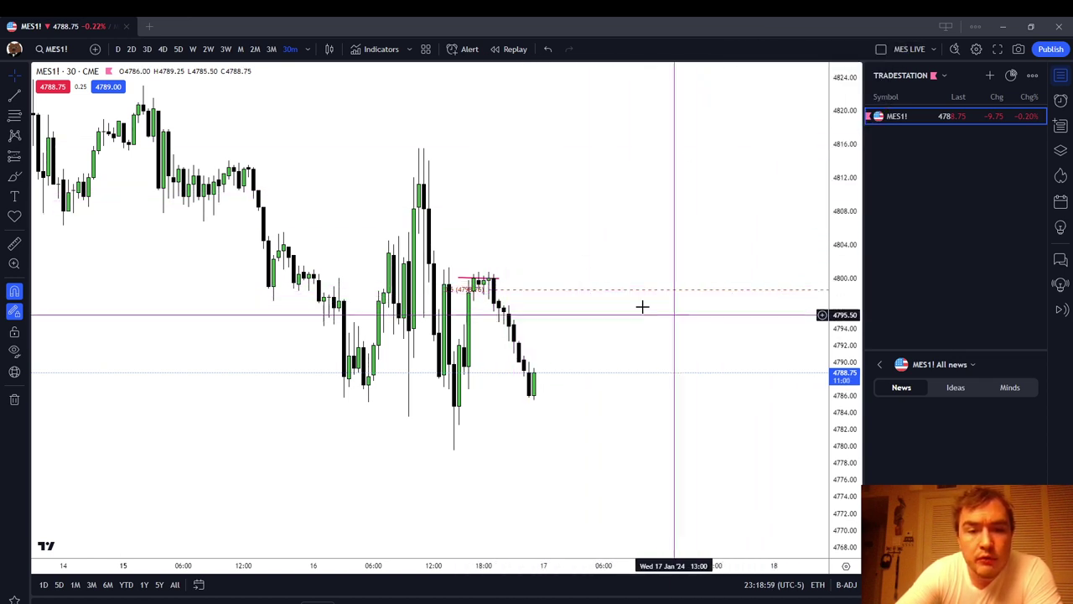
Step: Clear all drawings and draw a Fibonacci retracement from 4794.50 to 4797.25 across the gap ending at the 16:00 candle on 16 January
right_click(566, 239)
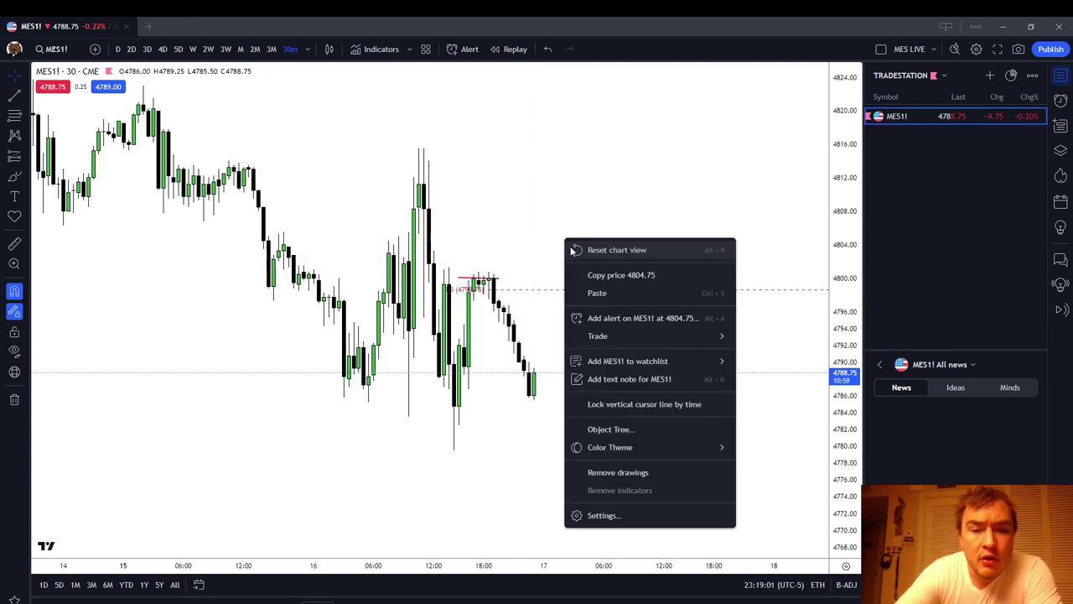
left_click(620, 472)
left_click(15, 114)
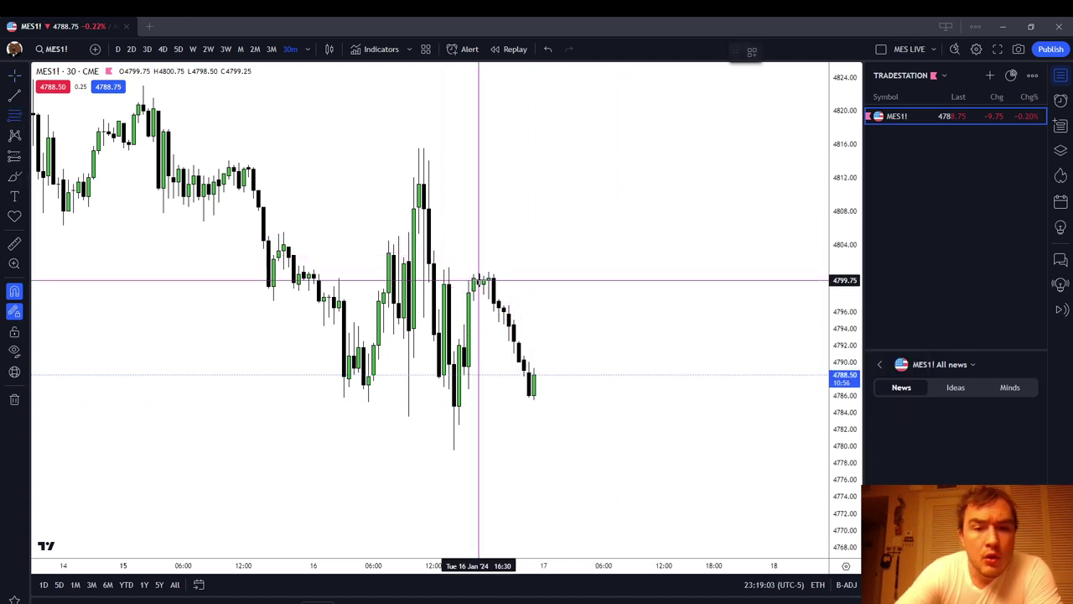
left_click(463, 324)
left_click(474, 300)
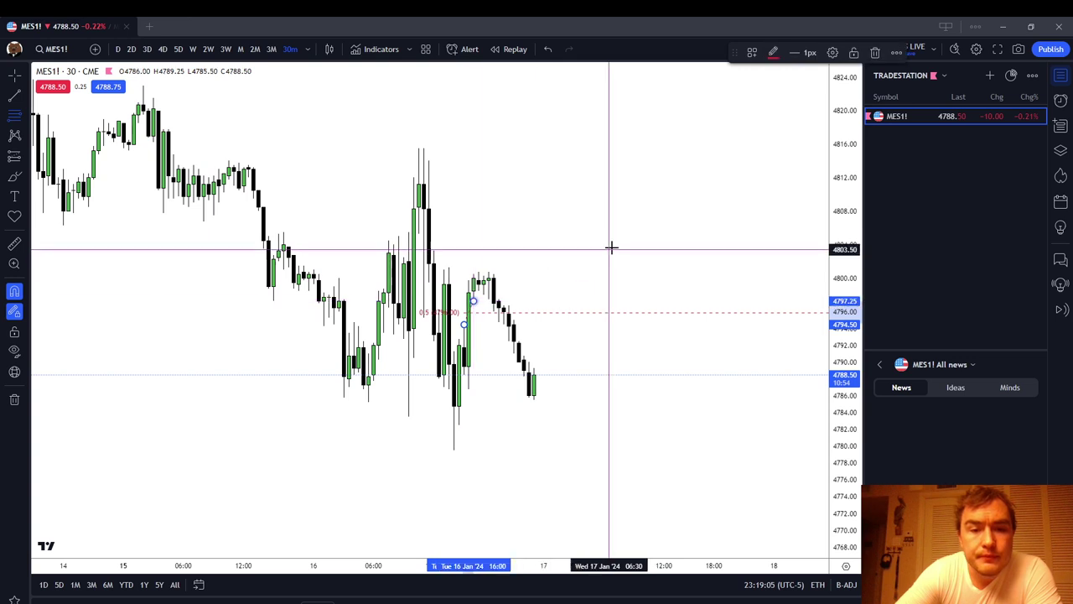
Step: Apply the 0.25 - 0.50 - 0.75 (Blue) drawing template to the 4794.50 to 4797.25 retracement
left_click(752, 52)
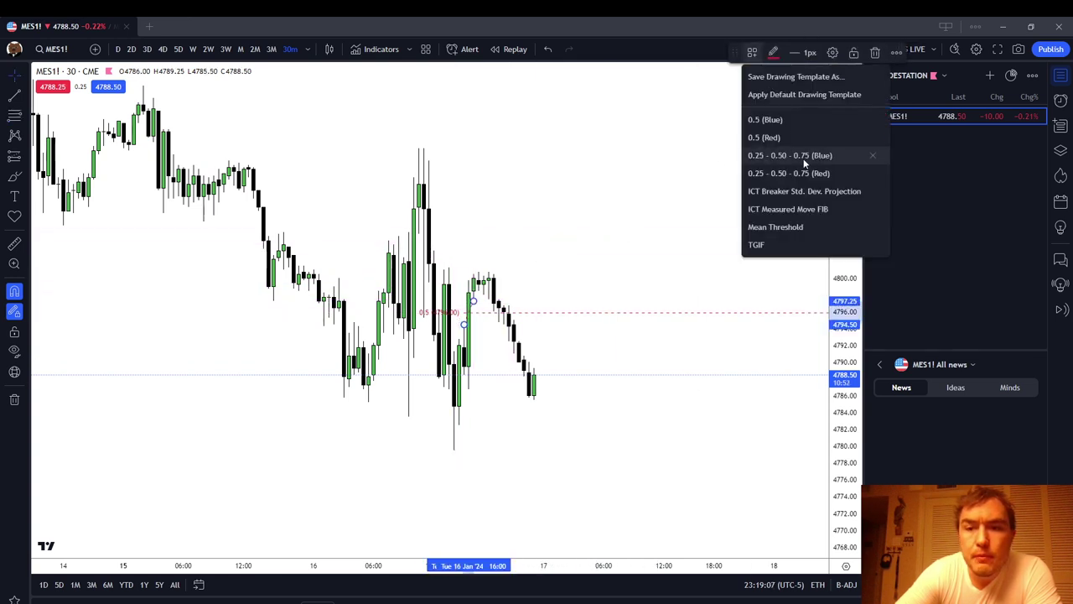
left_click(797, 157)
left_click(773, 52)
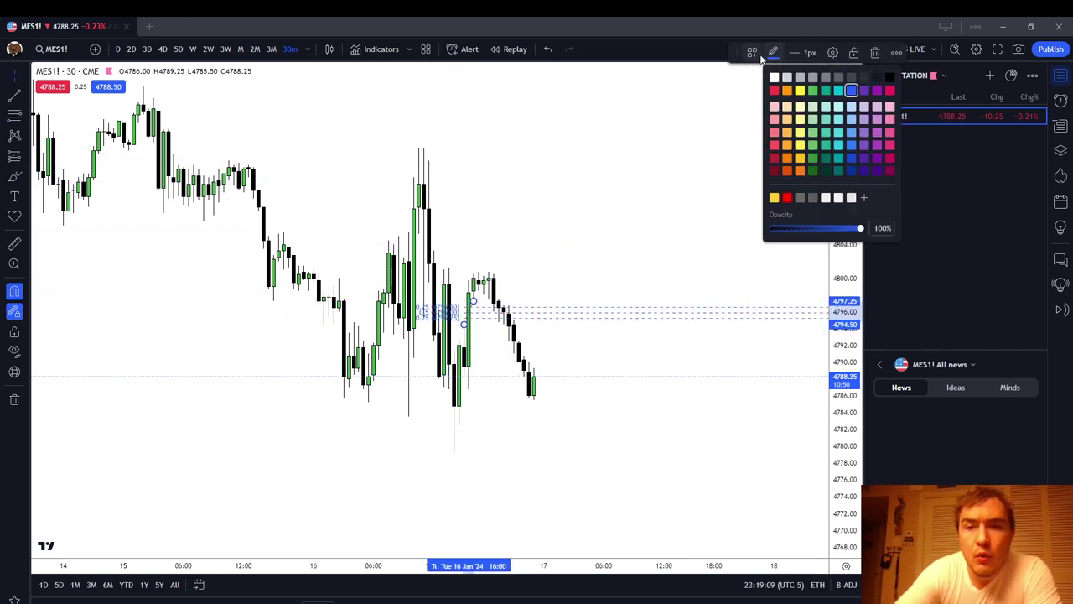
left_click(752, 52)
left_click(675, 136)
Step: Turn off magnet snapping, trace the gap beside the blue retracement levels with a short Brush stroke, and delete the stroke
left_click_drag(474, 300, 500, 293)
scroll(670, 327, "up", 2)
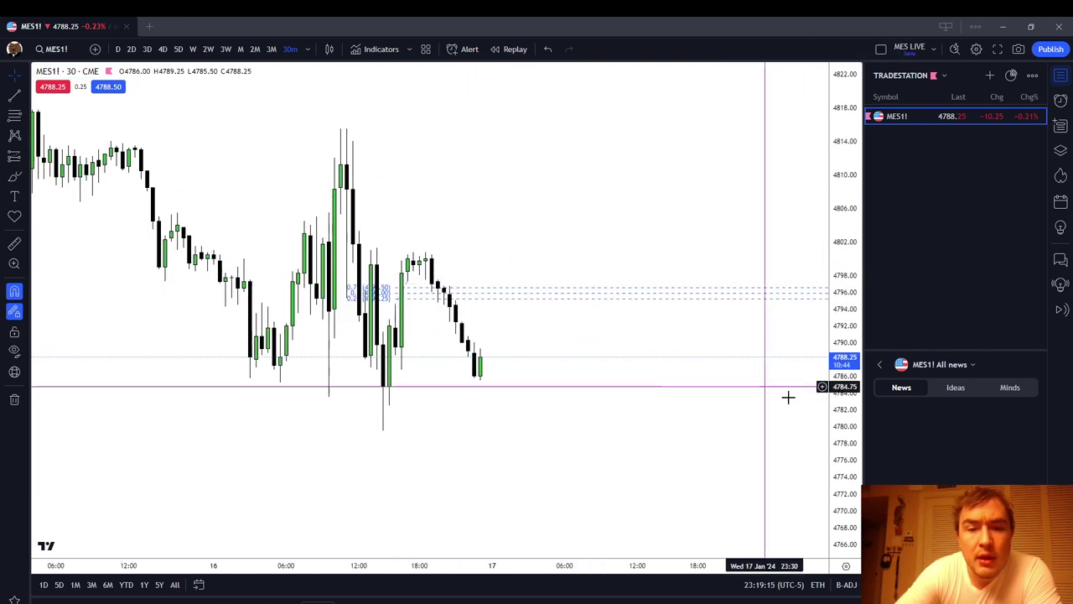
scroll(522, 269, "up", 2)
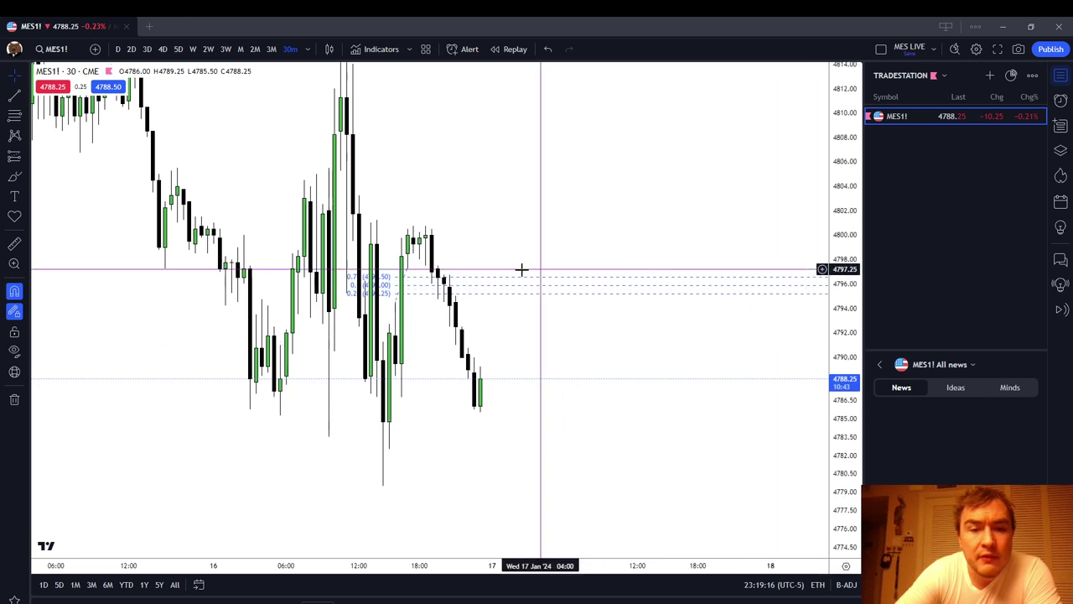
left_click(25, 179)
left_click(55, 189)
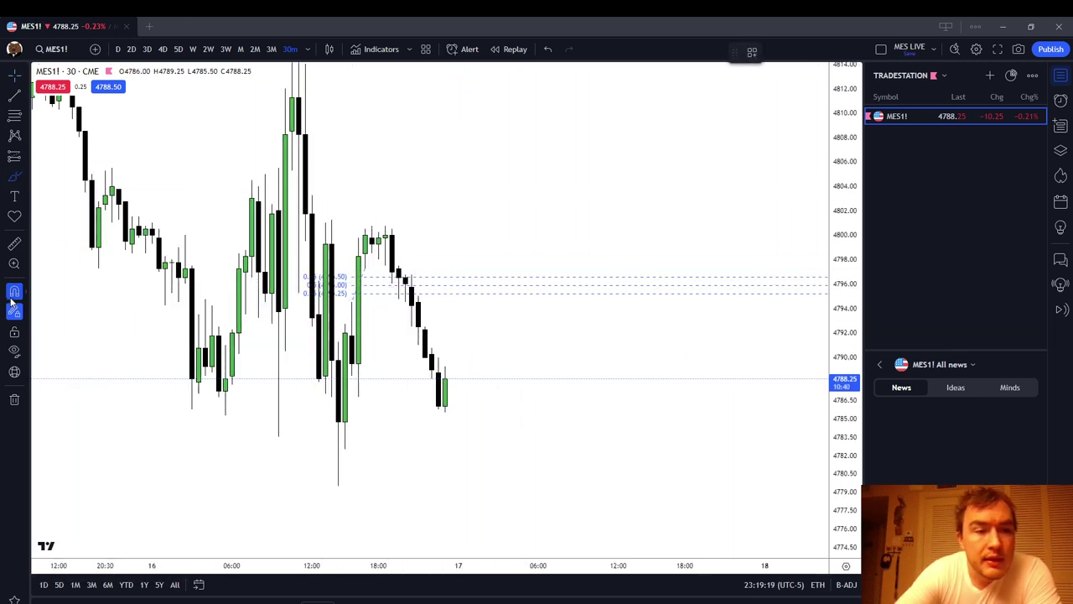
left_click_drag(345, 304, 363, 278)
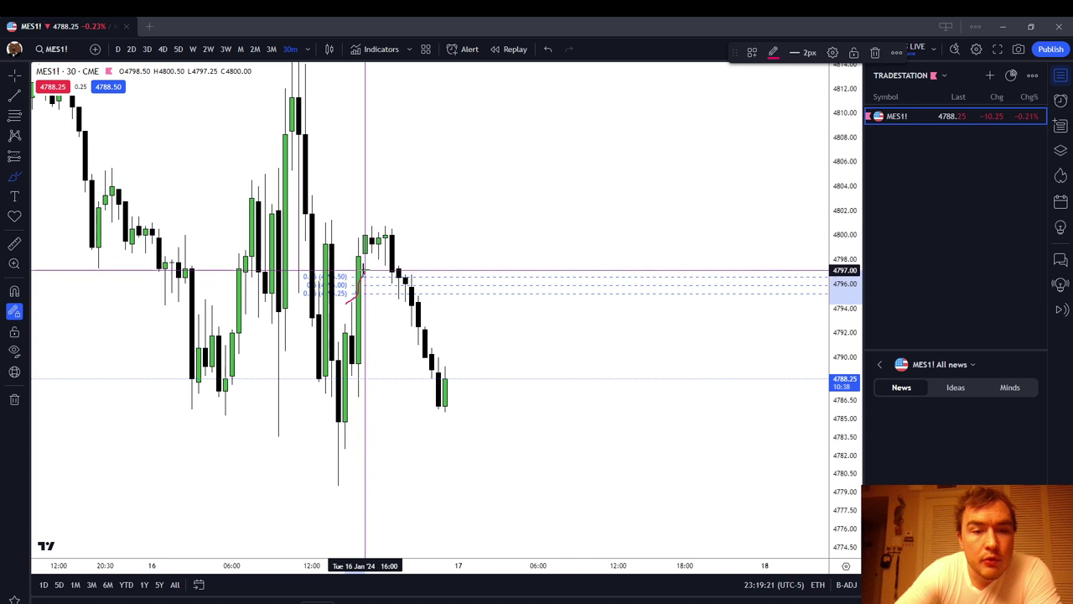
left_click(874, 56)
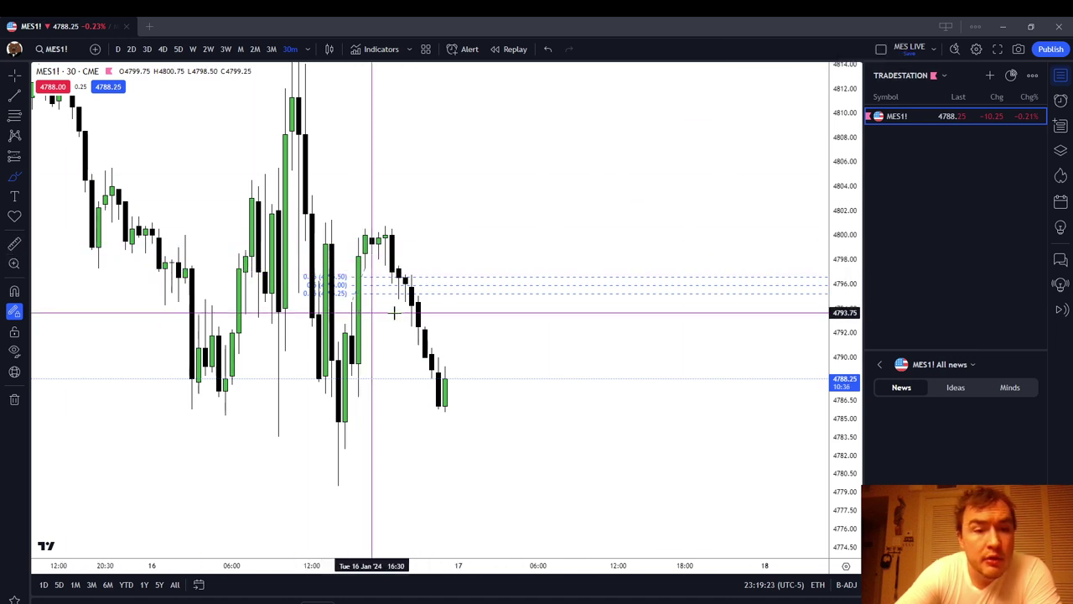
scroll(531, 189, "down", 1)
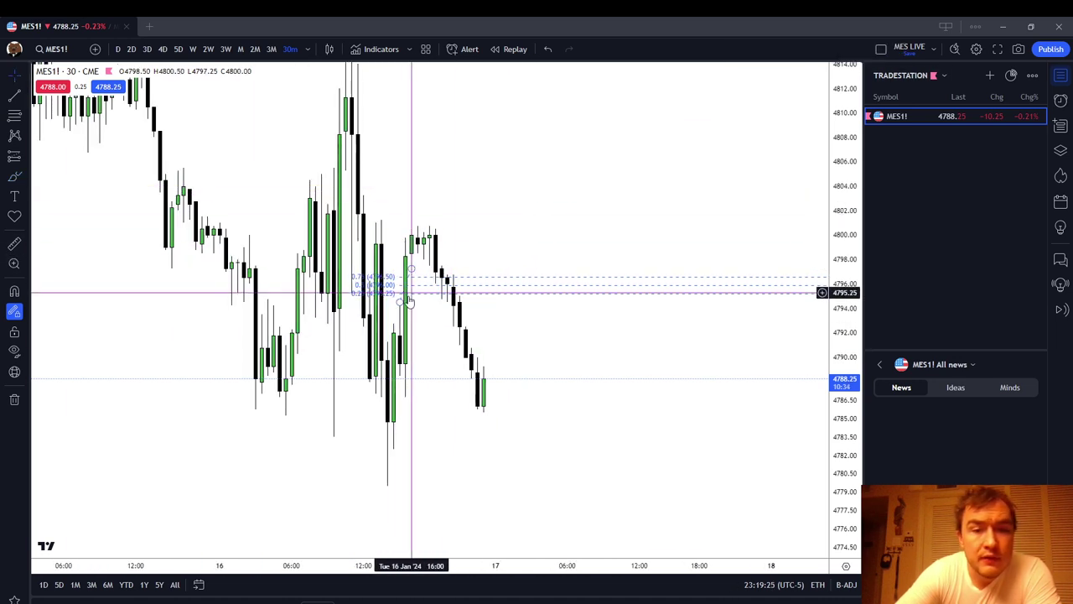
Step: Brush an arrow from the latest candle up into the retracement levels and back down, and clear all drawings
left_click(15, 176)
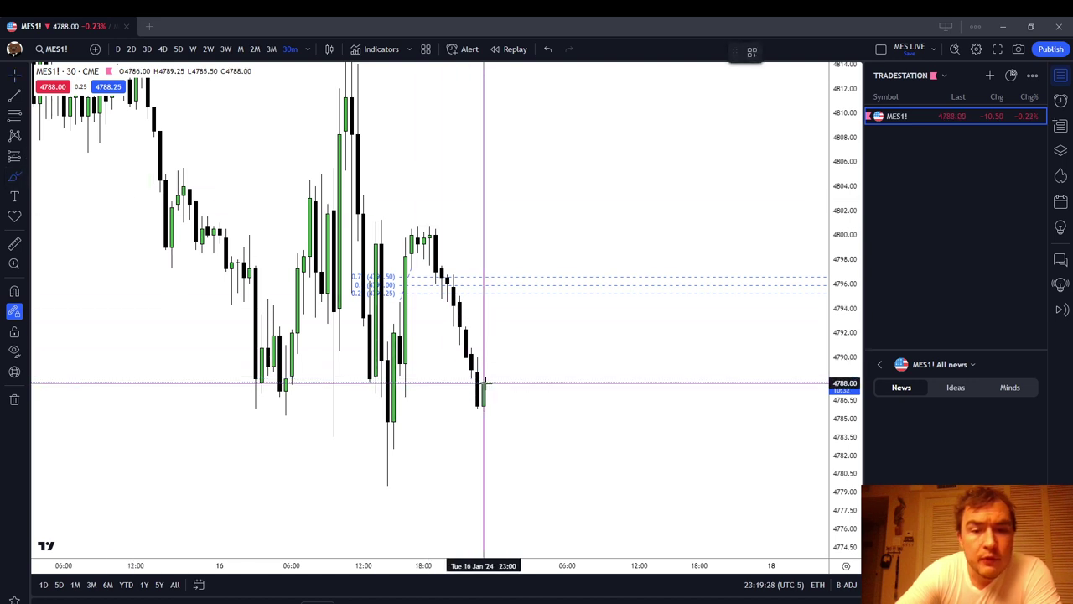
mouse_move(483, 384)
left_mouse_down()
mouse_move(543, 288)
mouse_move(582, 357)
mouse_move(585, 327)
left_mouse_up()
scroll(456, 228, "down", 2)
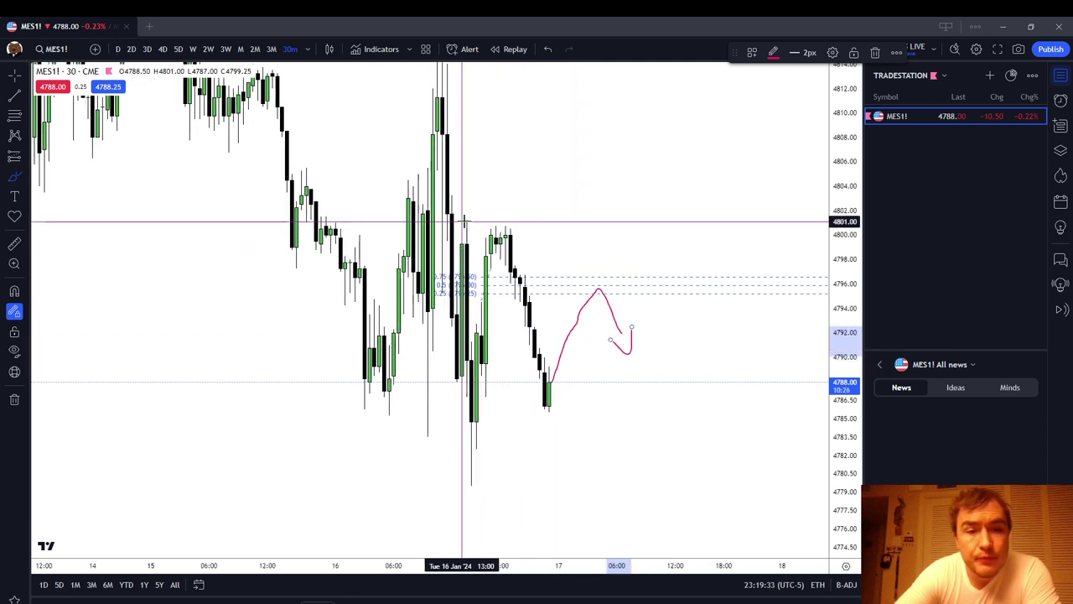
right_click(573, 209)
left_click(672, 436)
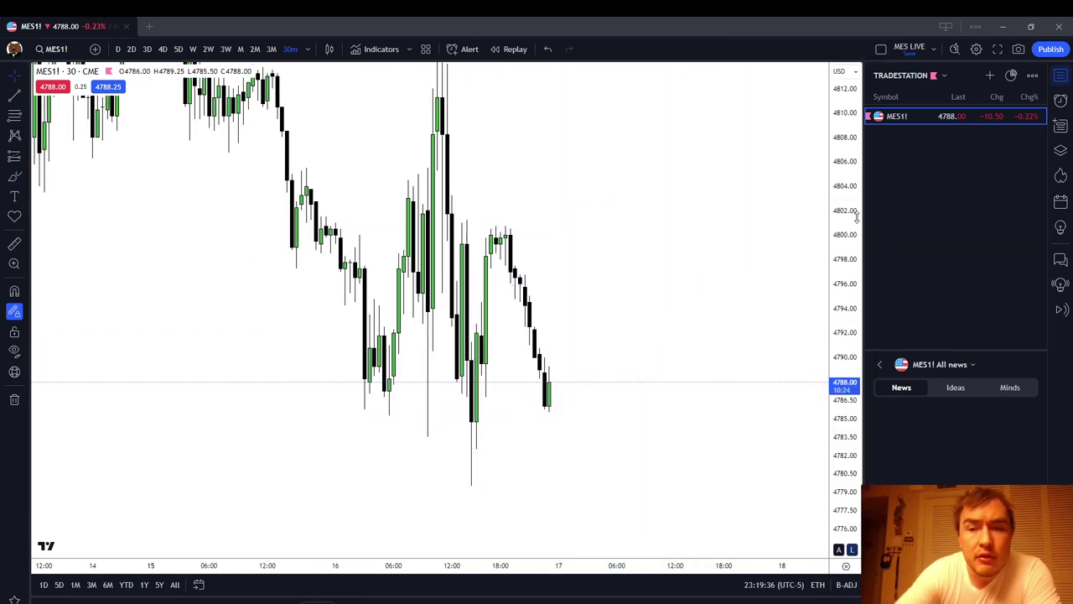
Step: Draw a magnet-snapped Fibonacci retracement from 4795.25 to 4808.25 on the 11:00 candle of 16 January
left_click(15, 119)
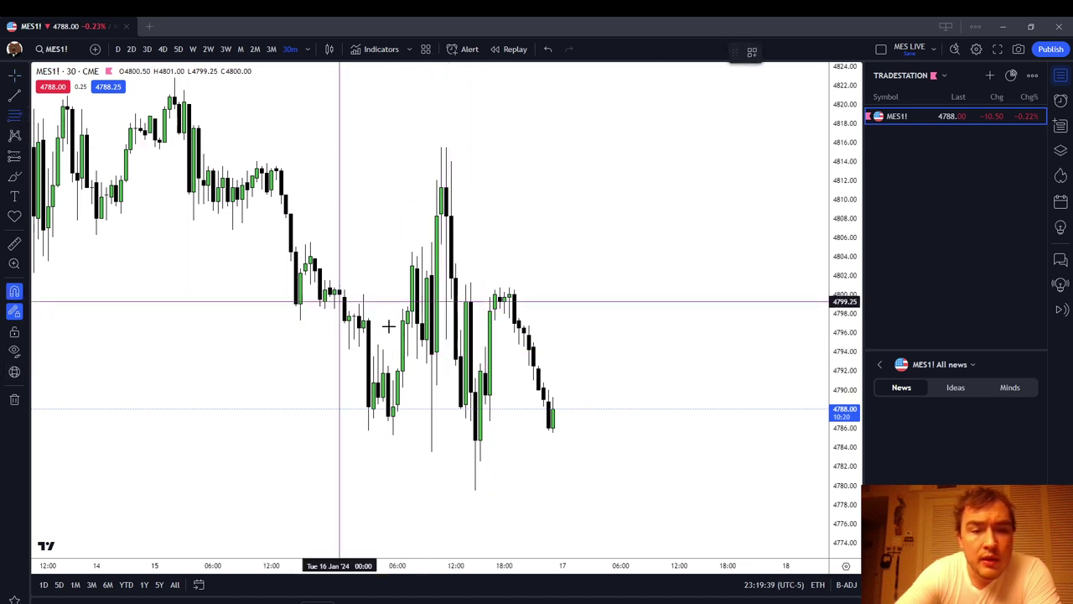
left_click(446, 338)
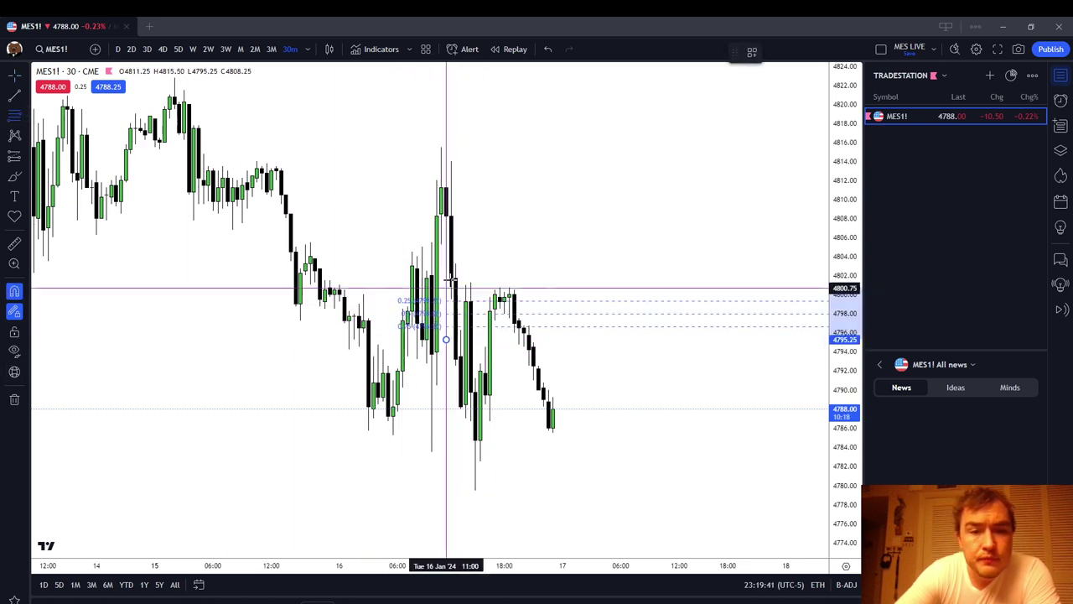
left_click(446, 220)
scroll(673, 210, "left", 5)
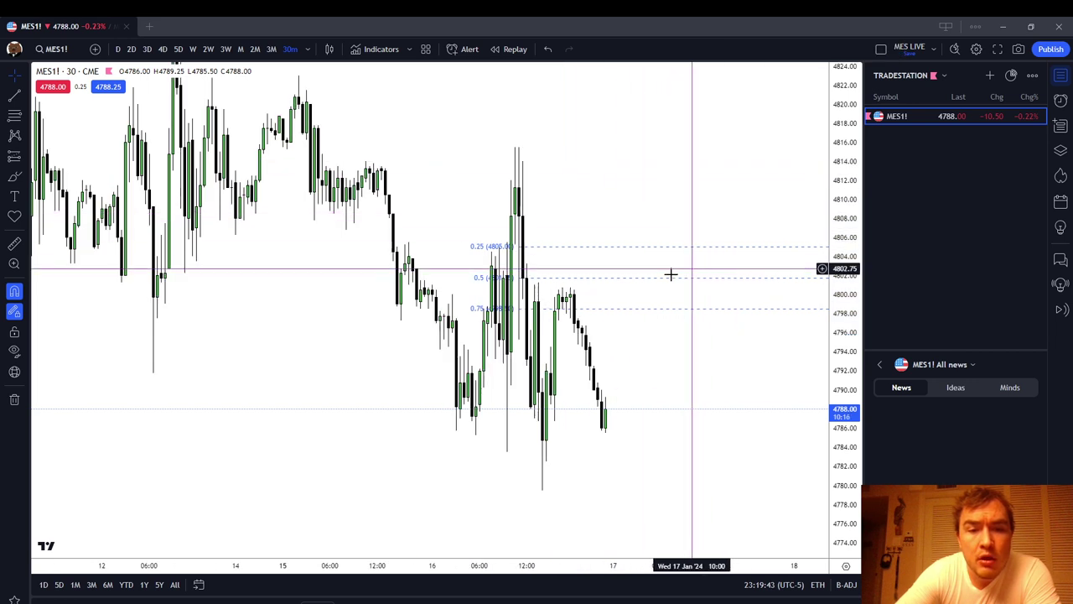
scroll(654, 223, "right", 5)
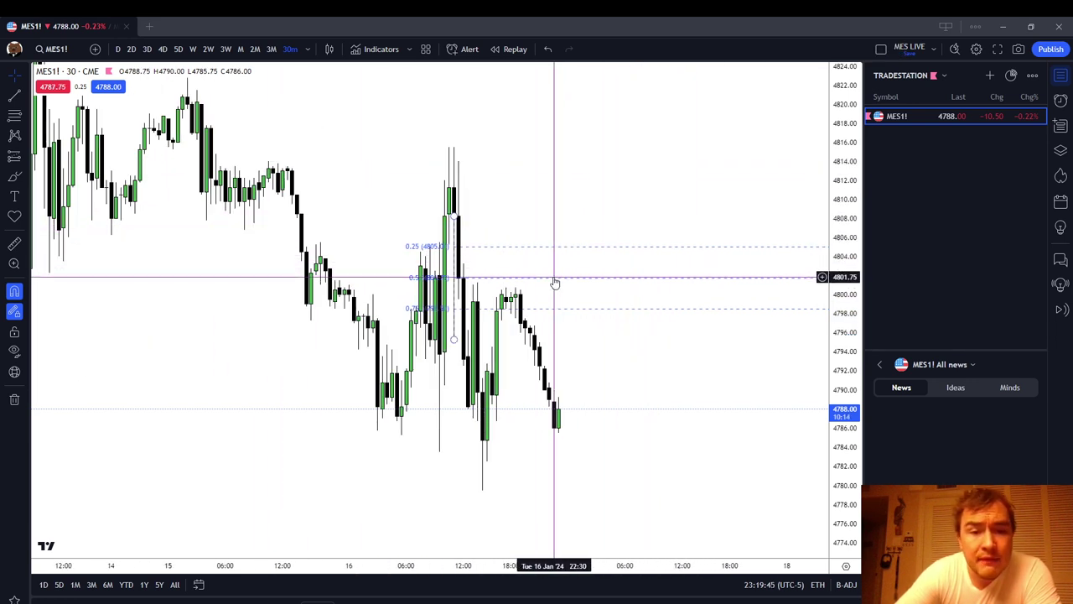
scroll(407, 281, "up", 2)
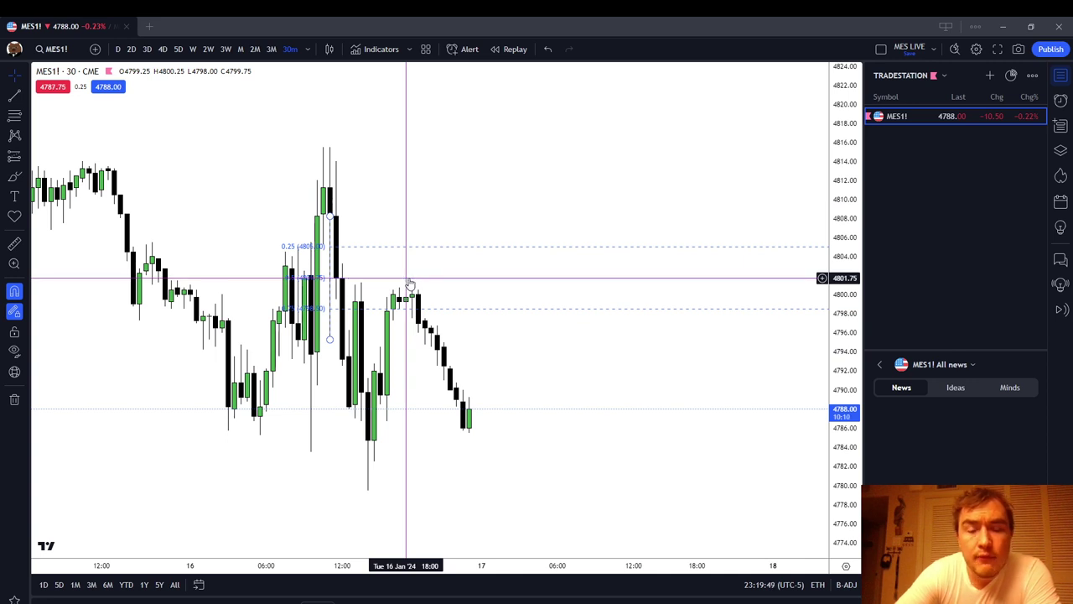
scroll(409, 284, "left", 3)
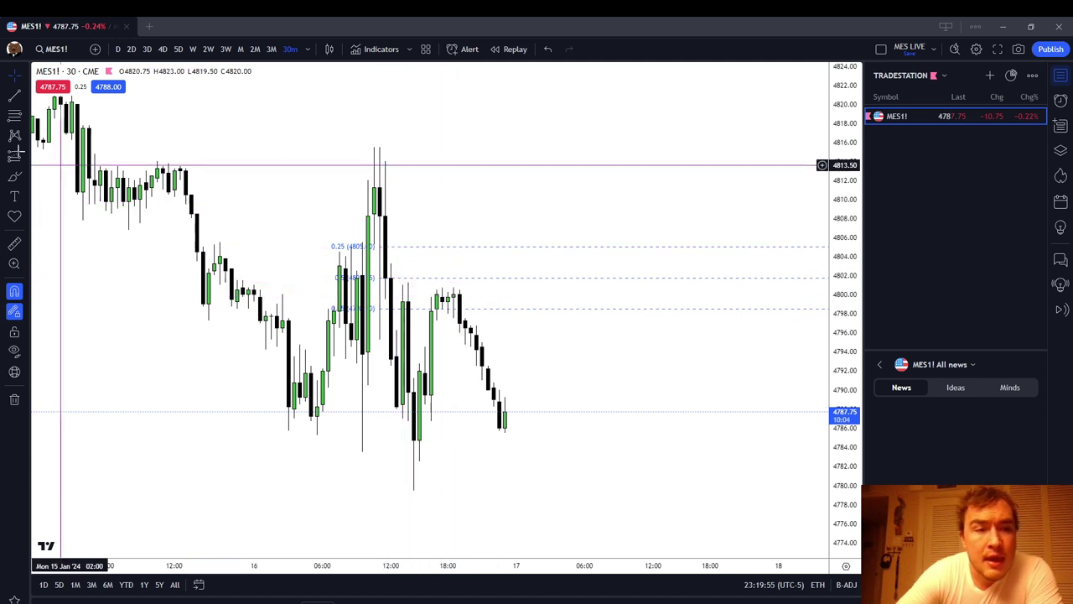
Step: Mark the 11:00 candle's lower wick with an unsnapped Highlighter stroke, and clear all drawings
left_click(15, 186)
left_click(67, 191)
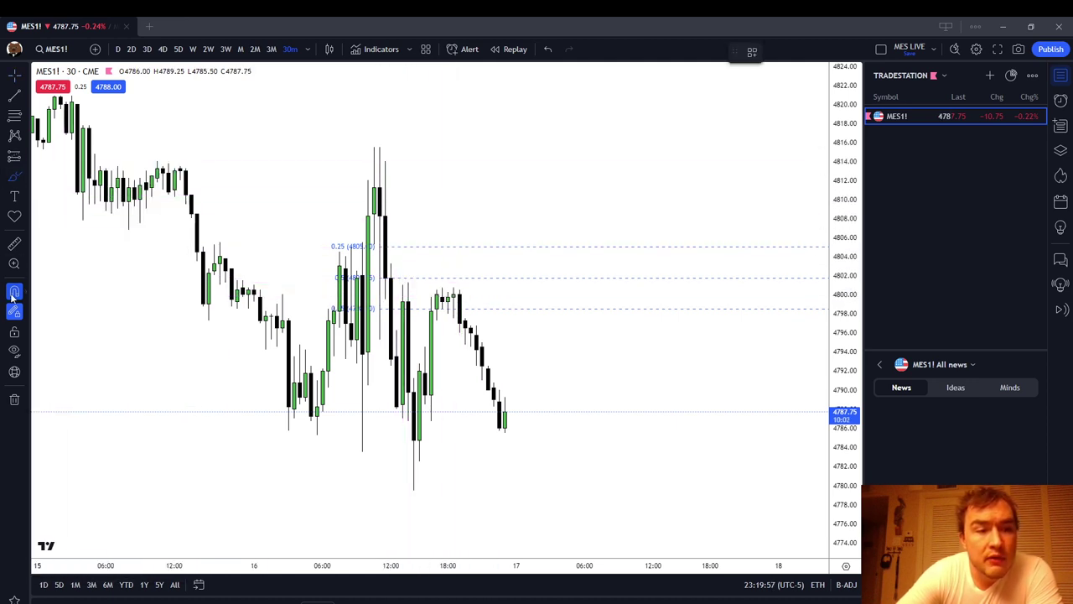
left_click(25, 190)
left_click(67, 188)
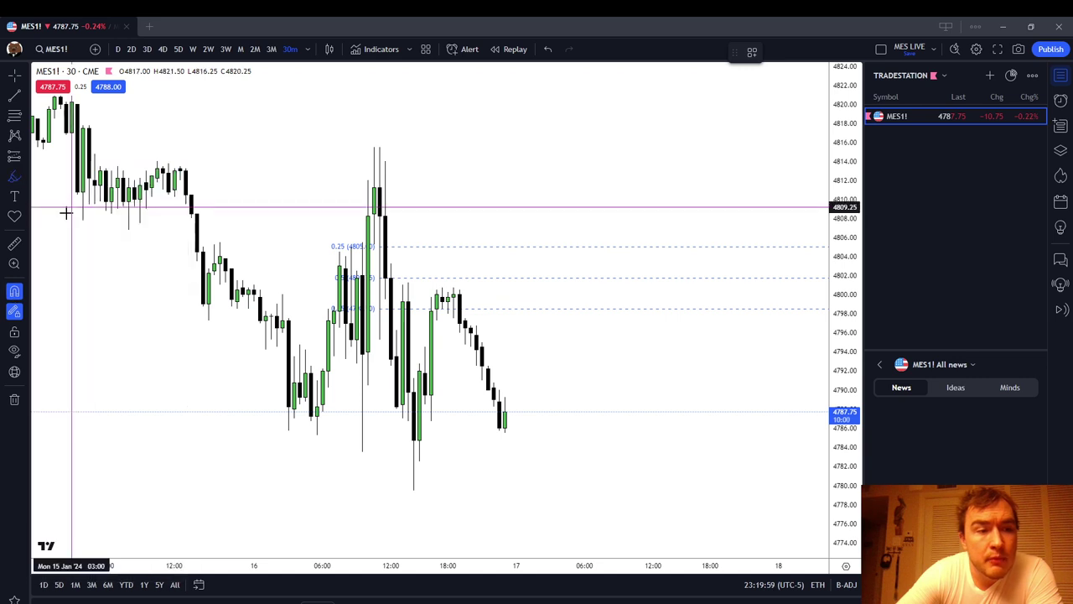
left_click_drag(379, 216, 378, 341)
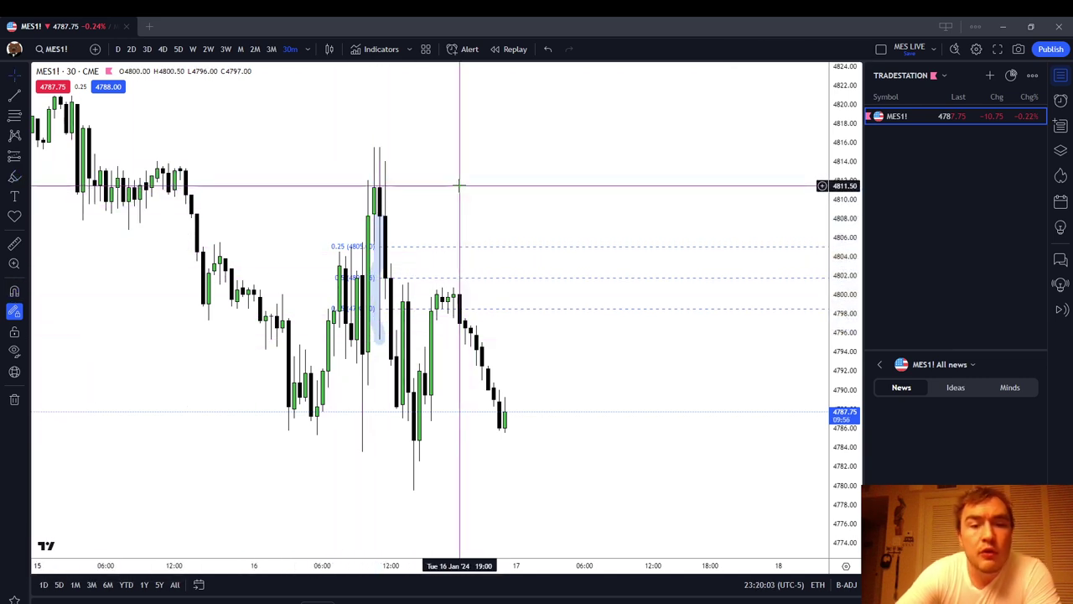
scroll(520, 202, "down", 2)
scroll(520, 202, "down", 3)
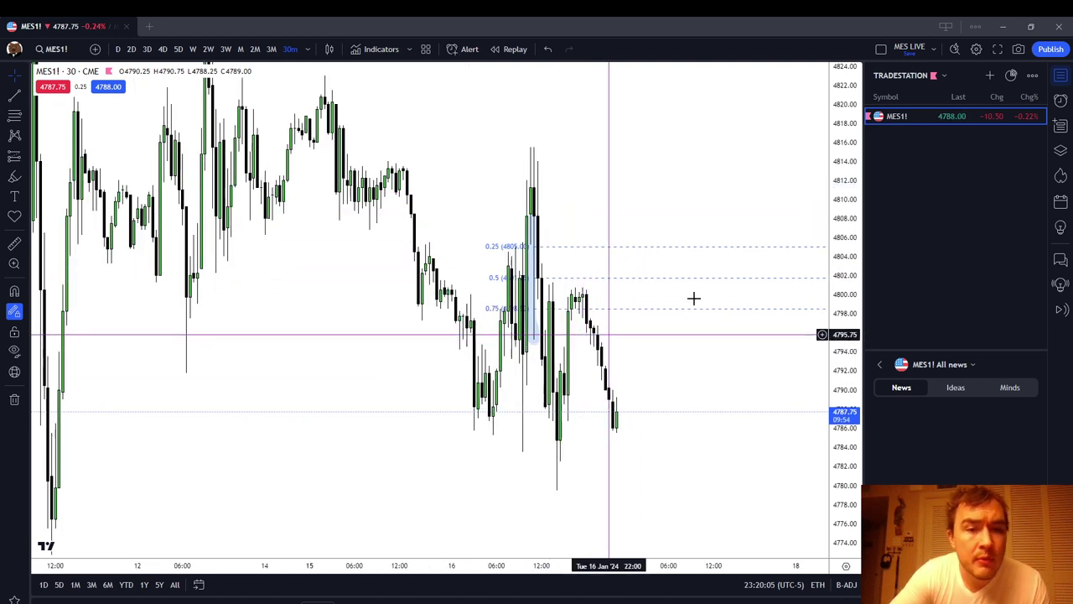
right_click(617, 172)
left_click(679, 408)
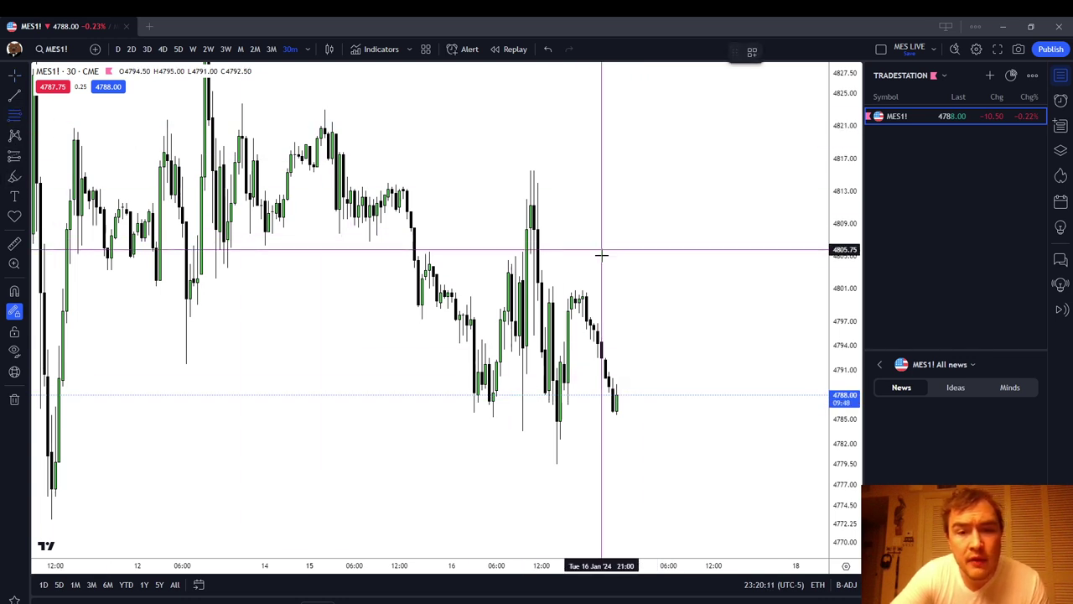
Step: Brush short horizontal lines near 4811 and 4803 at the 16 January candle bodies, and clear all drawings
left_click_drag(579, 239, 563, 242)
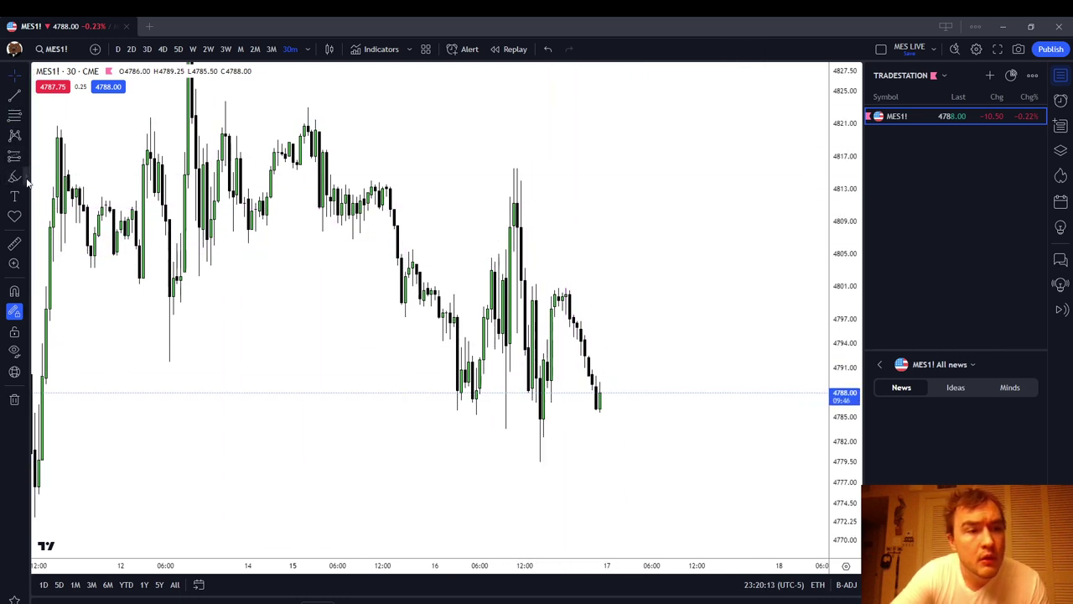
left_click(28, 181)
left_click(54, 193)
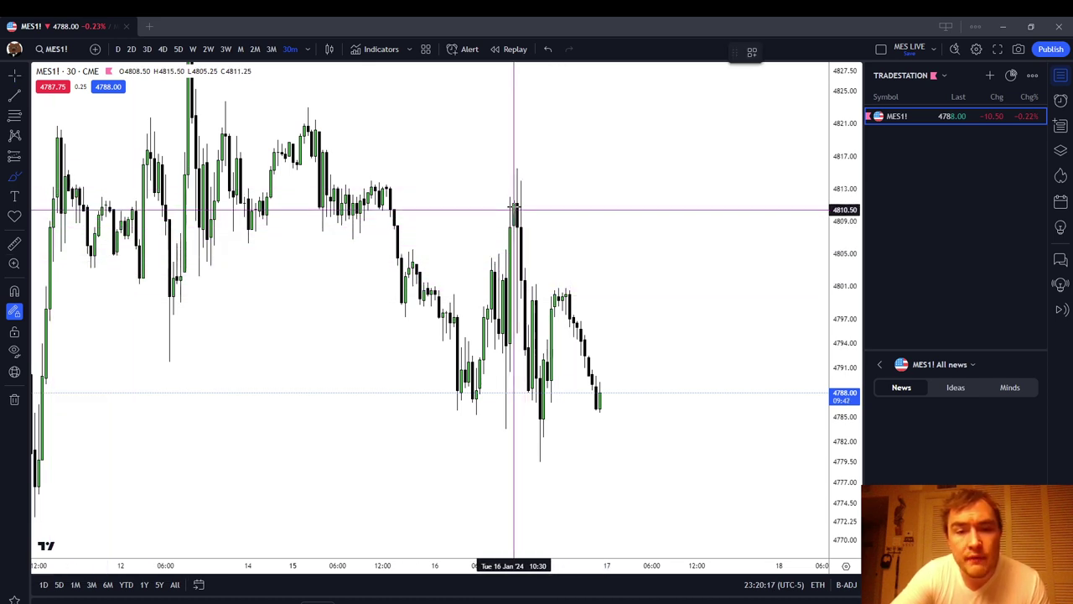
left_click_drag(509, 203, 547, 205)
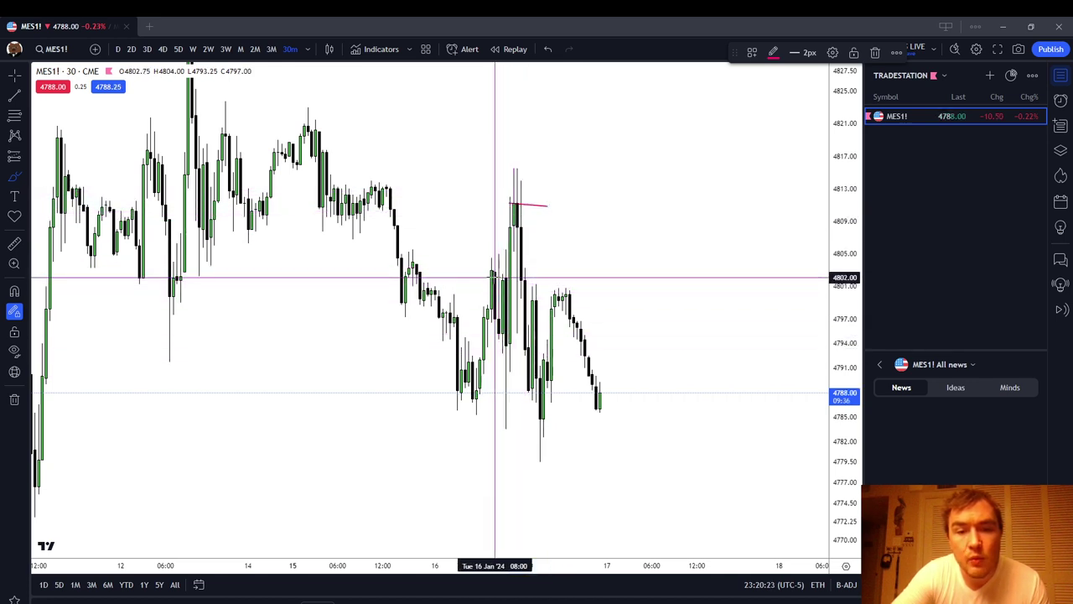
mouse_move(481, 271)
left_mouse_down()
mouse_move(579, 273)
mouse_move(567, 277)
left_mouse_up()
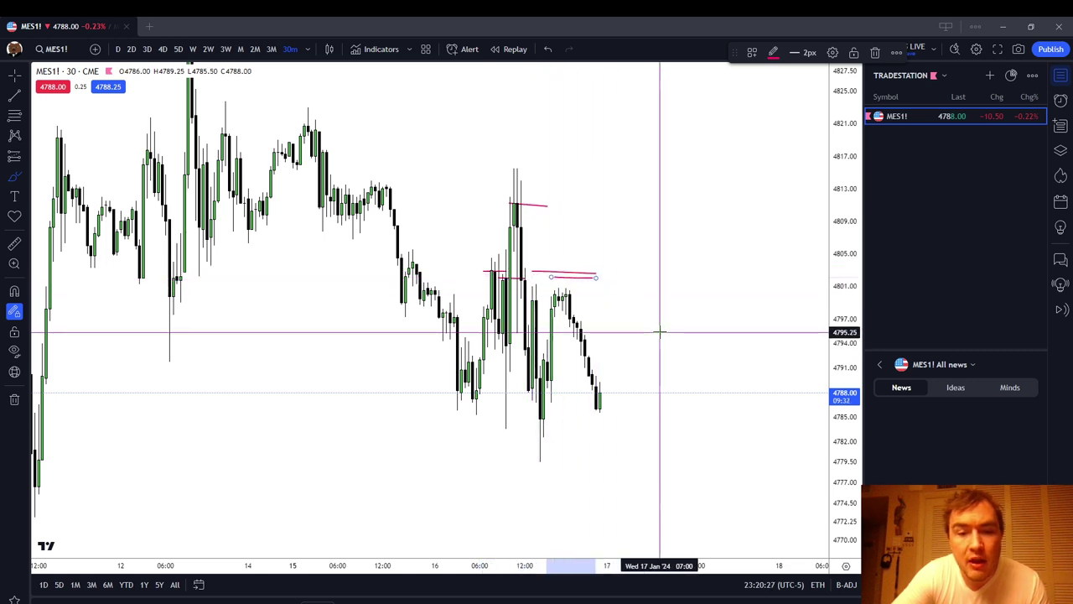
right_click(450, 241)
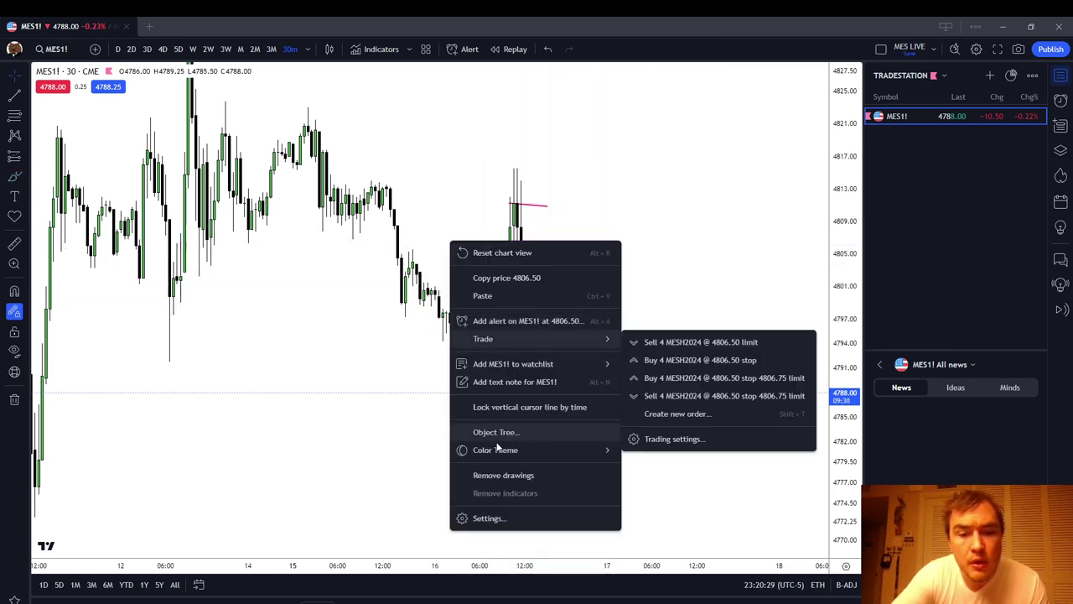
left_click(491, 474)
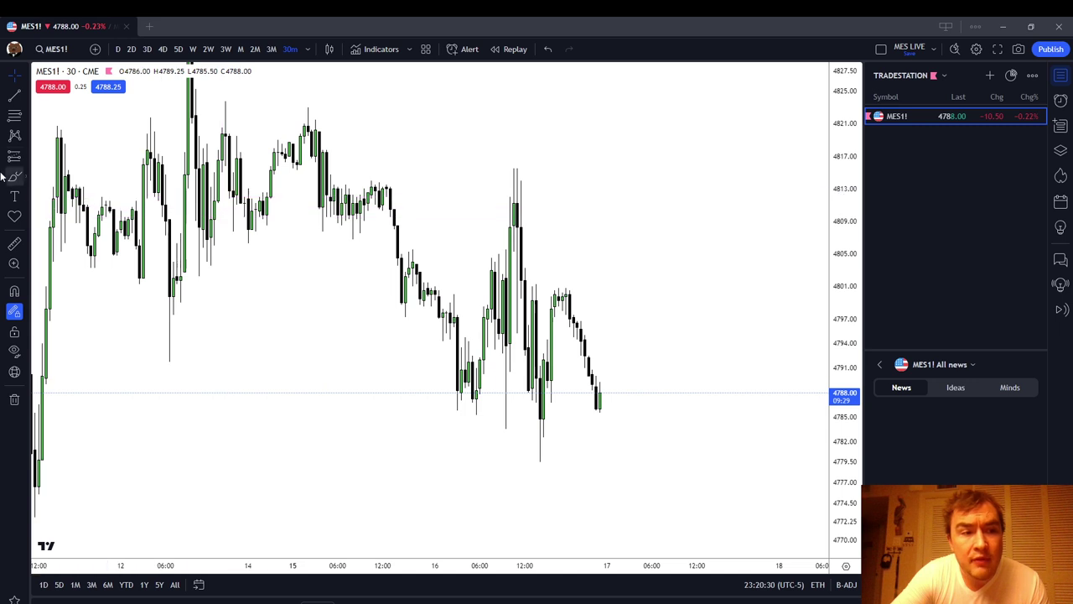
Step: Draw a magnet-snapped Fibonacci retracement from 4808.00 to 4805.00 on the 15 January evening drop, and clear all drawings
left_click(12, 115)
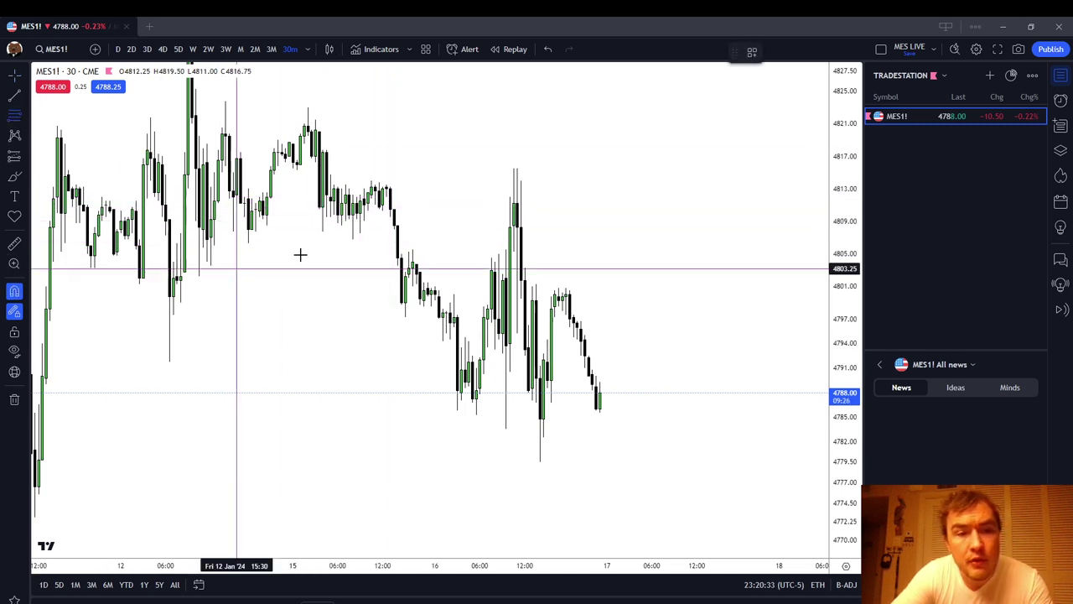
left_click(394, 229)
left_click(401, 253)
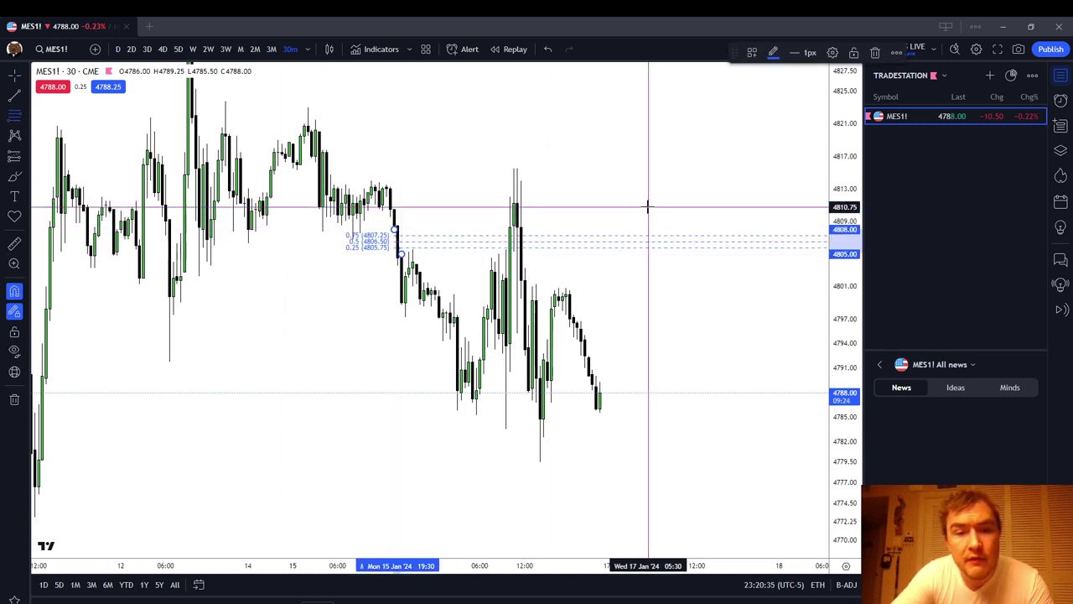
left_click(647, 207)
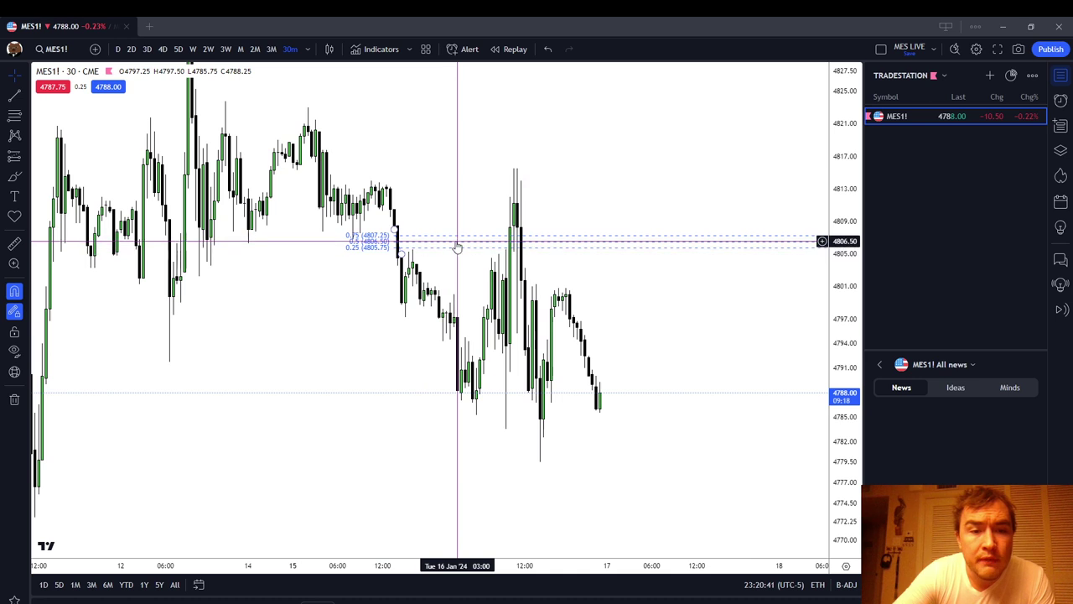
right_click(606, 207)
left_click(657, 438)
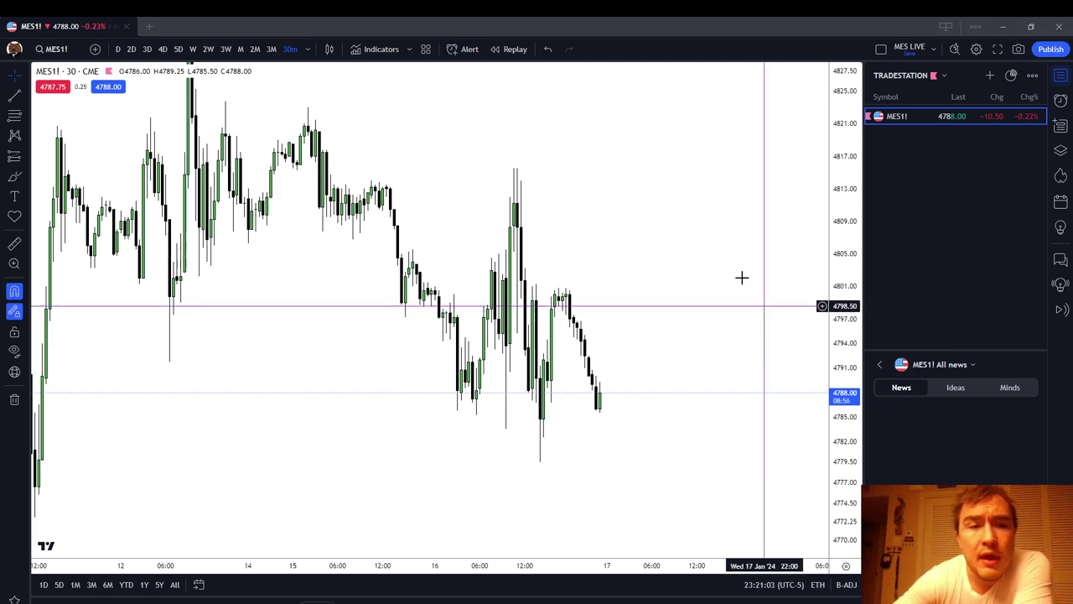
Step: Brush a small circle around the 11 January afternoon swing high near 4819, and clear all drawings
left_click_drag(445, 271, 740, 461)
left_click_drag(688, 411, 767, 283)
scroll(754, 415, "up", 3)
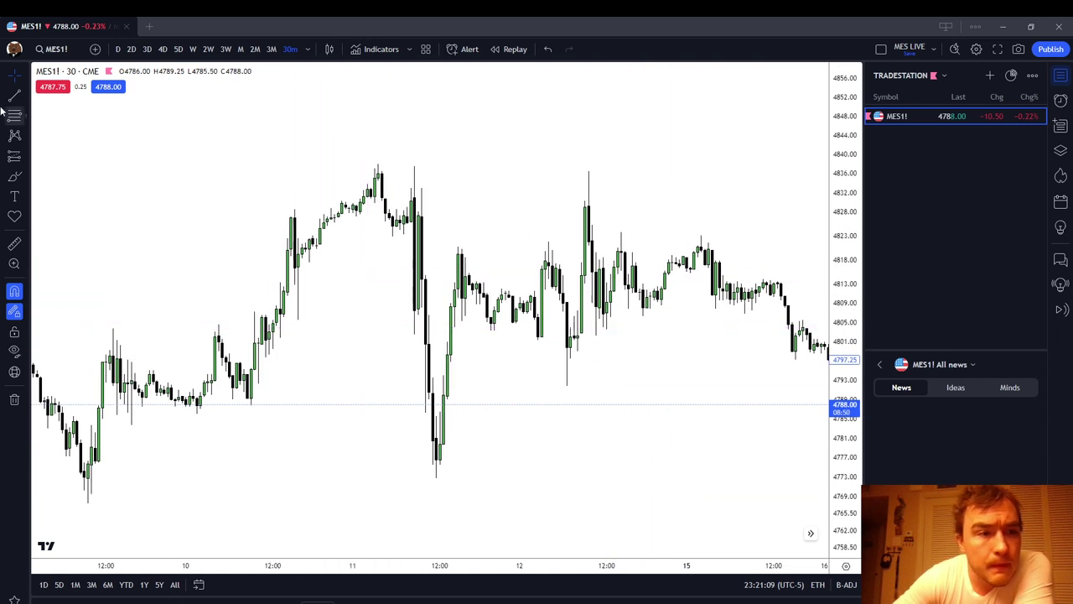
left_click(12, 177)
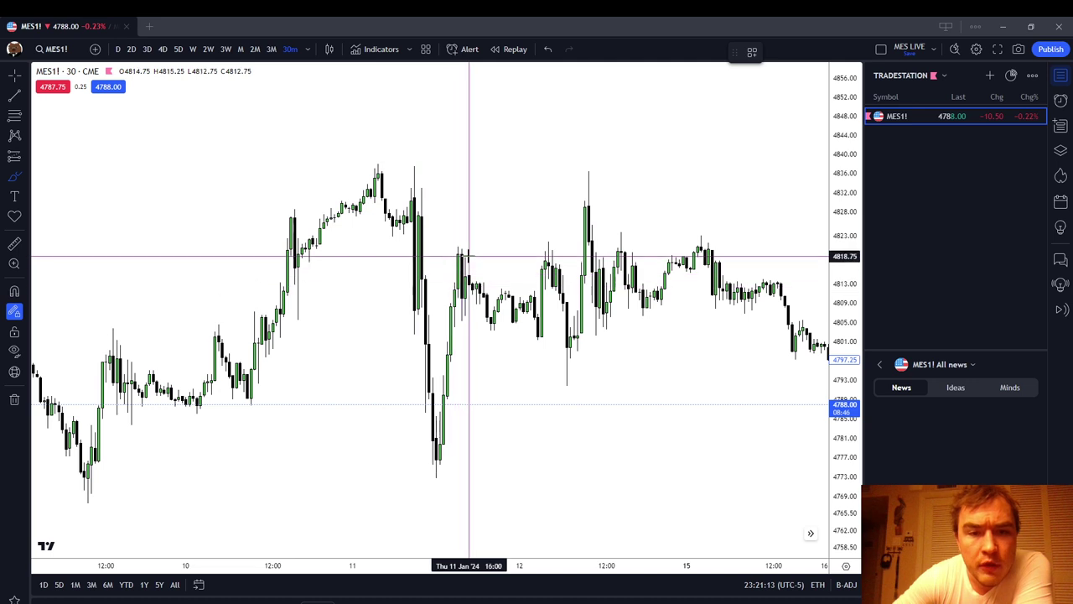
mouse_move(465, 252)
left_mouse_down()
mouse_move(447, 250)
mouse_move(462, 257)
left_mouse_up()
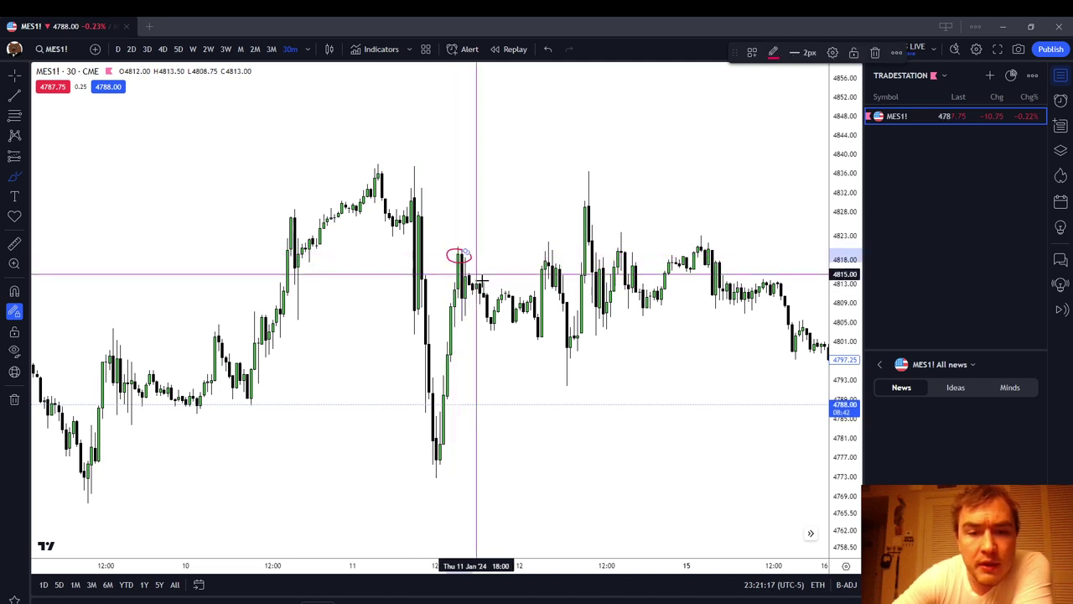
right_click(497, 233)
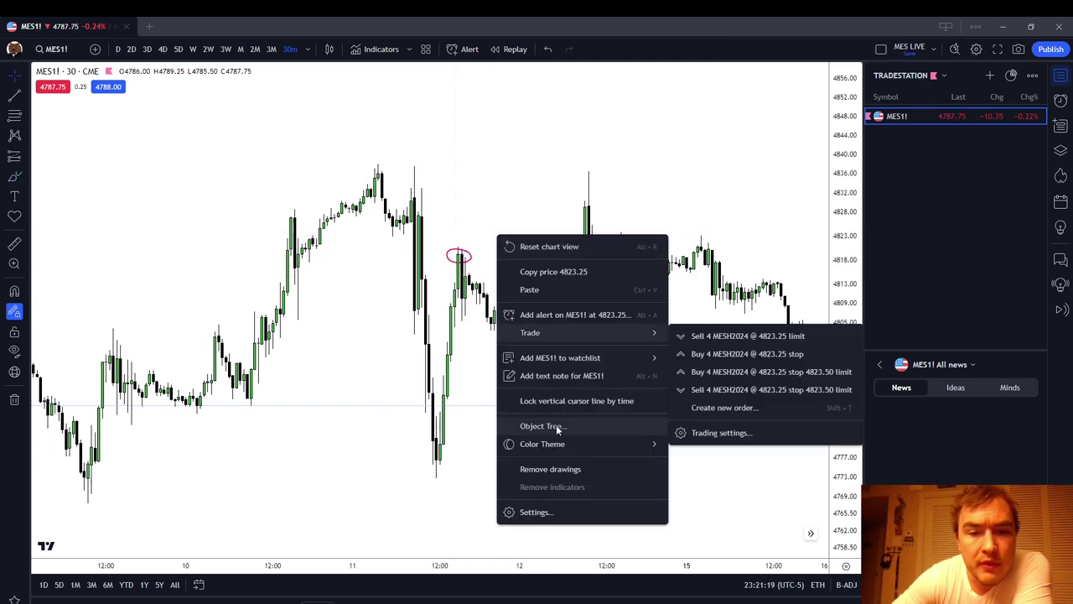
left_click(553, 466)
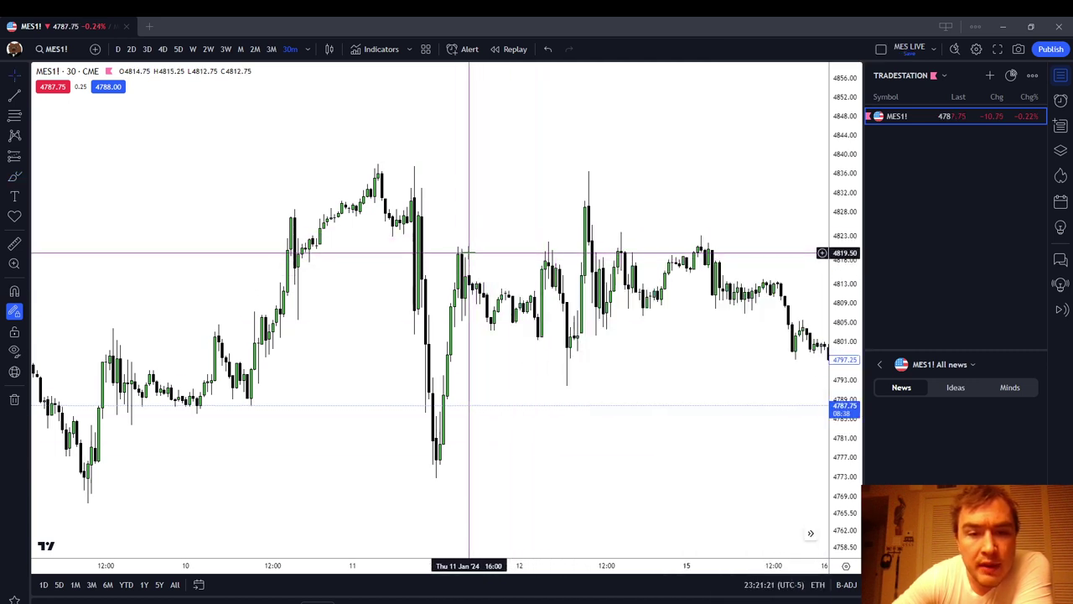
Step: Draw a magnet-snapped Fibonacci retracement from 4807.75 to 4827.25 on the 11 January 09:00 candle, and delete it
left_click(14, 117)
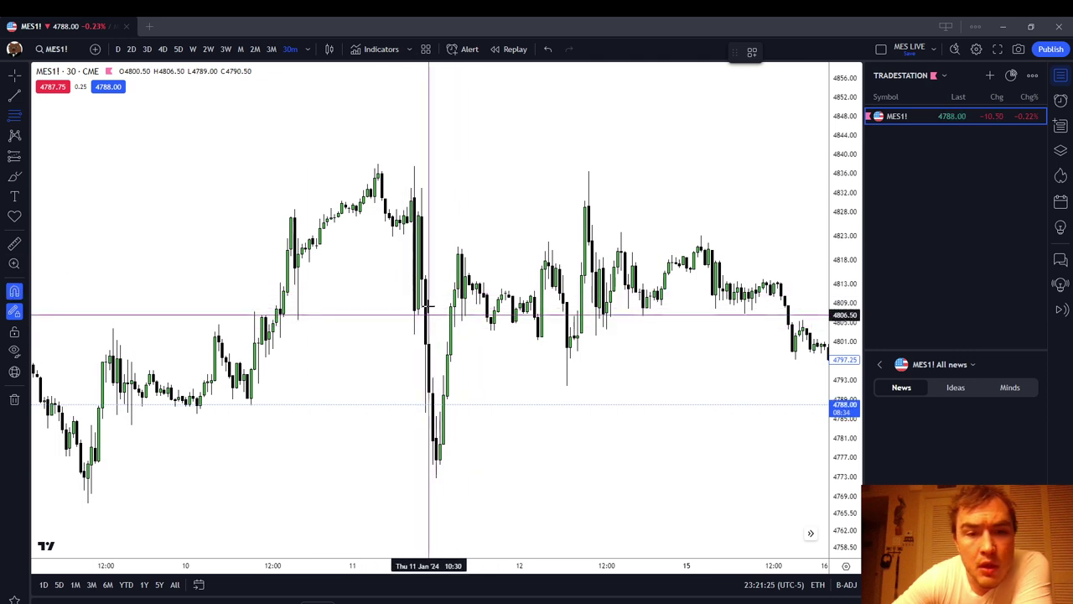
key("ctrl")
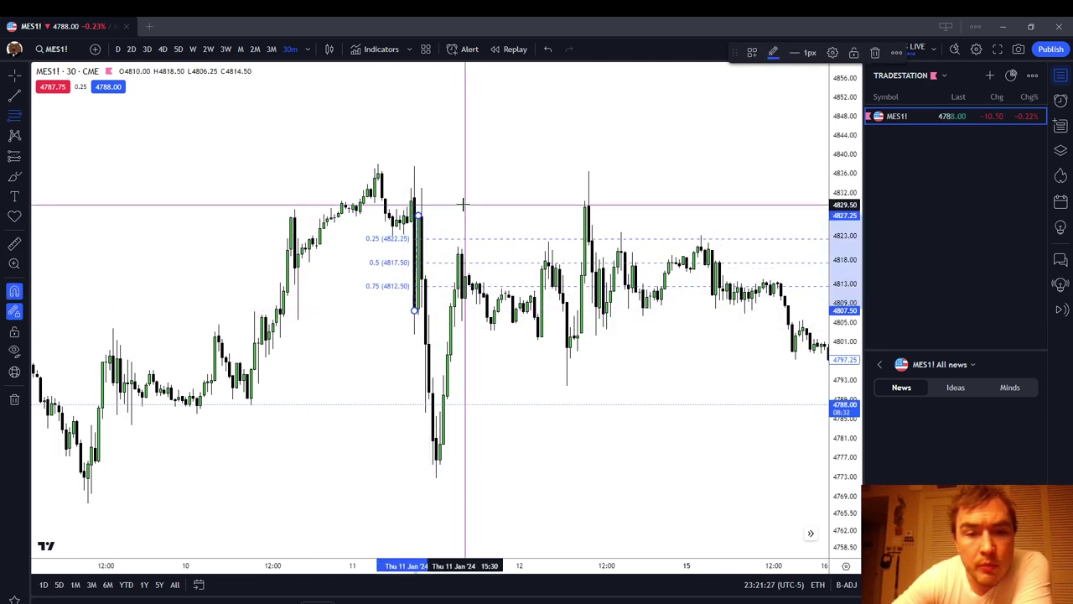
left_click(416, 310)
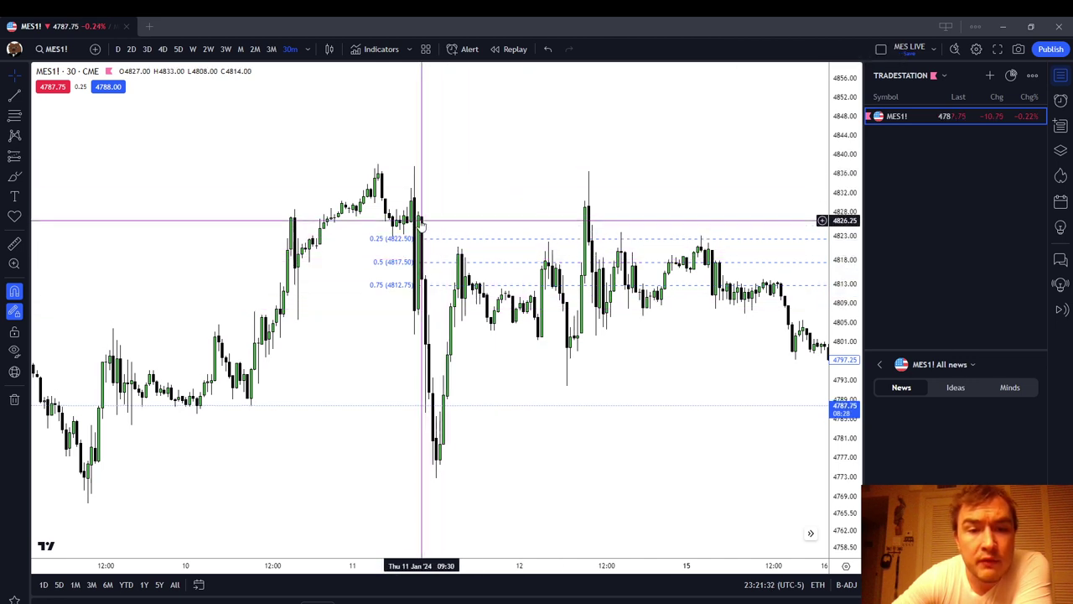
left_click(418, 262)
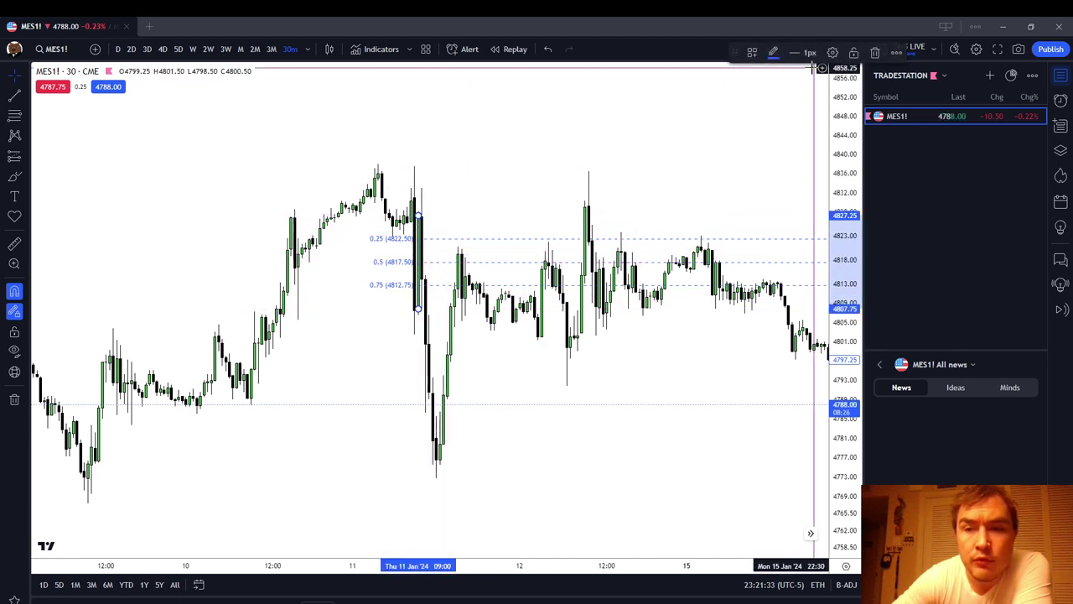
left_click(874, 53)
Step: Brush an arrow from the 11 January afternoon high back to the 10 January evening candles, and mark the 18:00 lower wick with a 0.5 (Red) Fibonacci retracement
key("alt+shift+r")
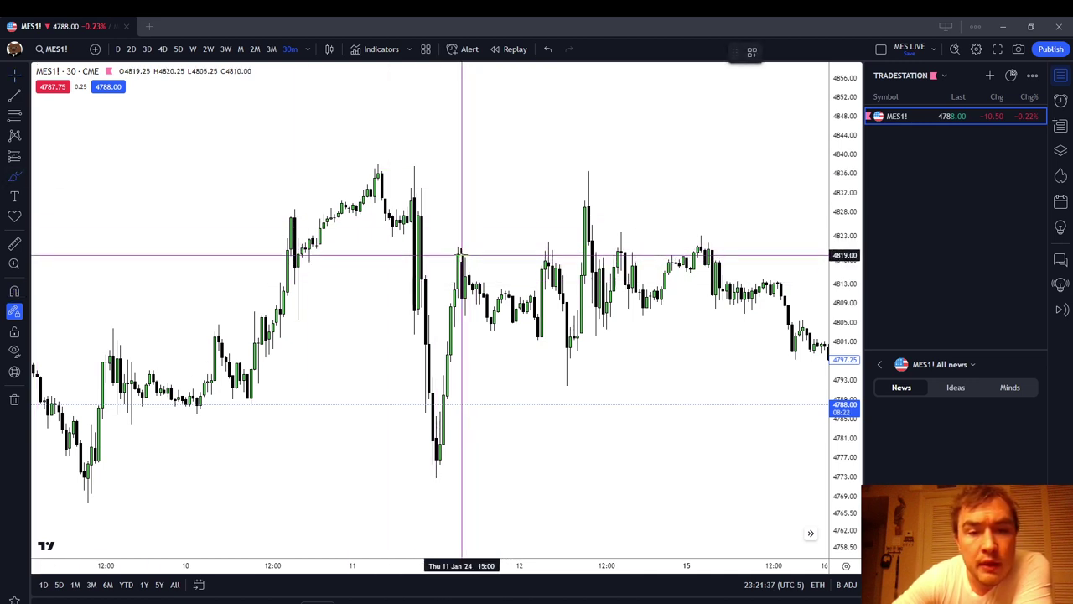
left_click_drag(465, 251, 407, 248)
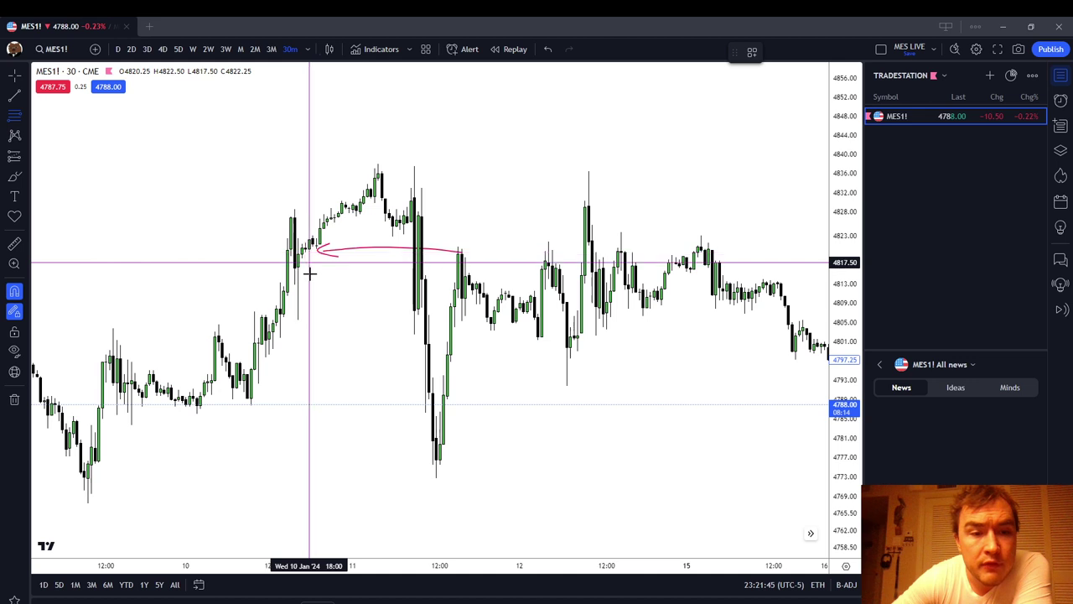
left_click(752, 52)
left_click(782, 137)
left_click_drag(558, 174, 611, 172)
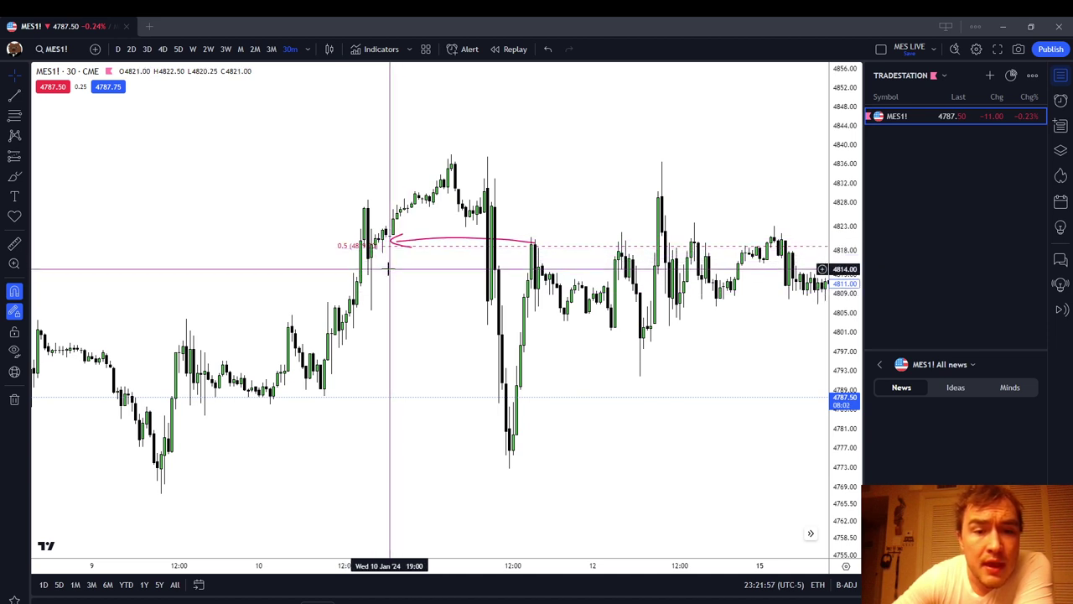
Step: Examine the 0.5 retracement level around the 10 January evening candles, and clear all drawings
scroll(369, 252, "up", 2)
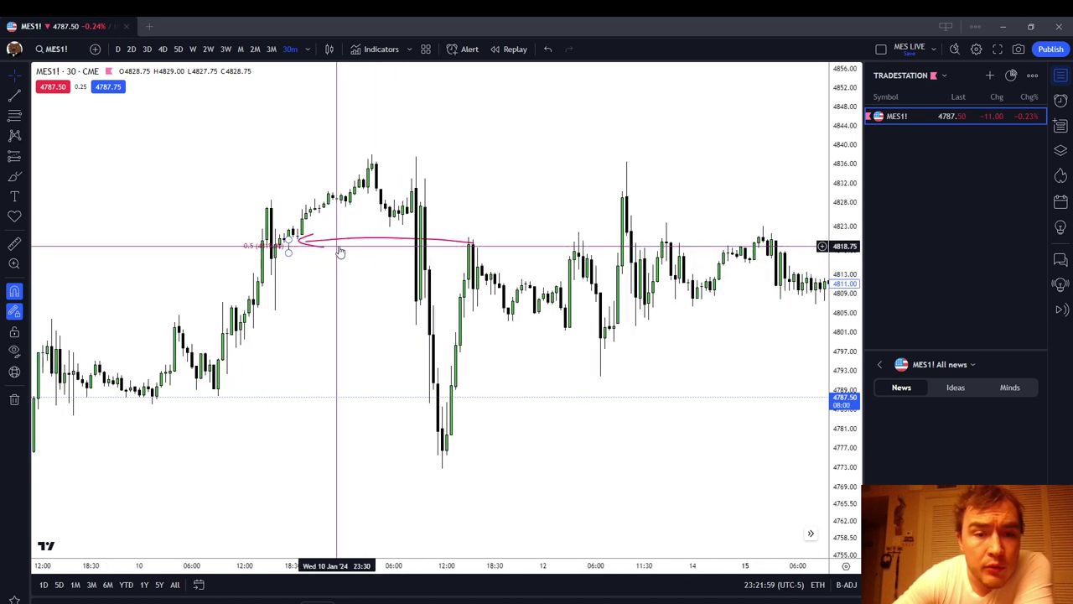
left_click_drag(307, 288, 455, 288)
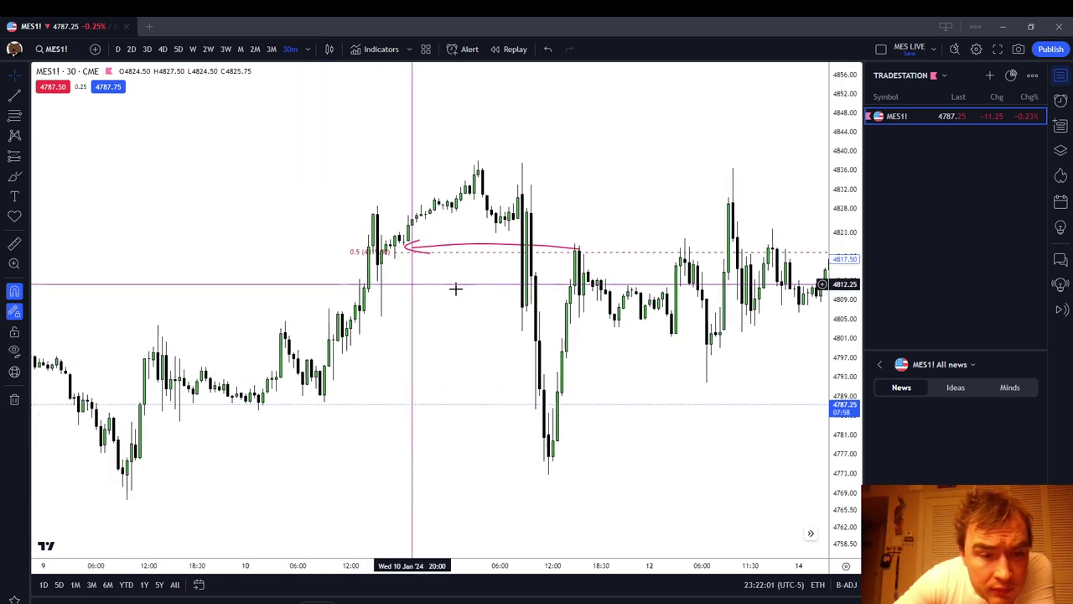
left_click_drag(830, 453, 839, 403)
scroll(570, 244, "up", 2)
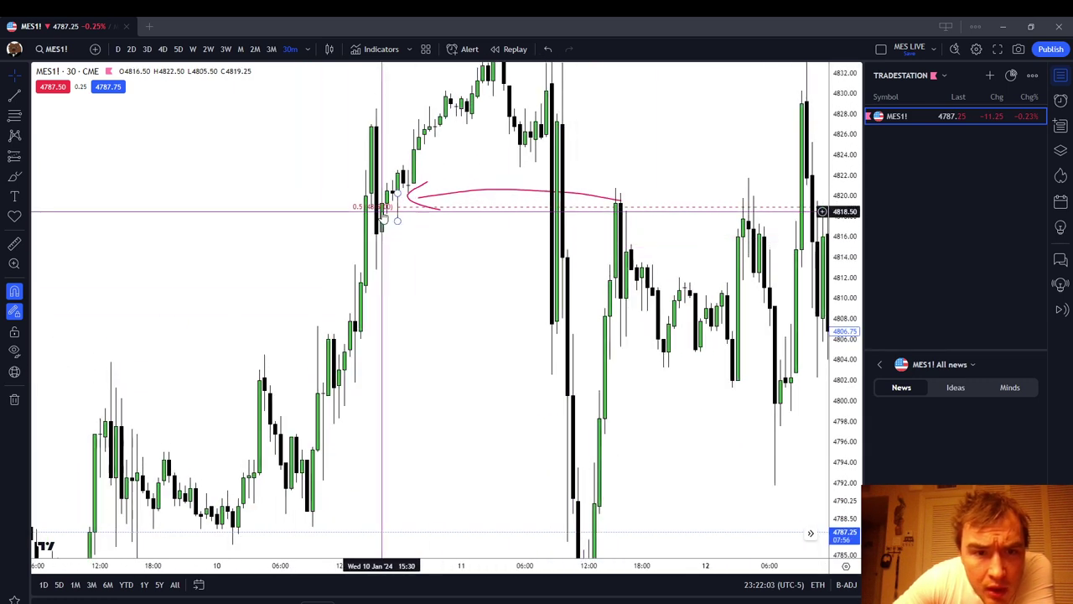
left_click_drag(492, 240, 453, 240)
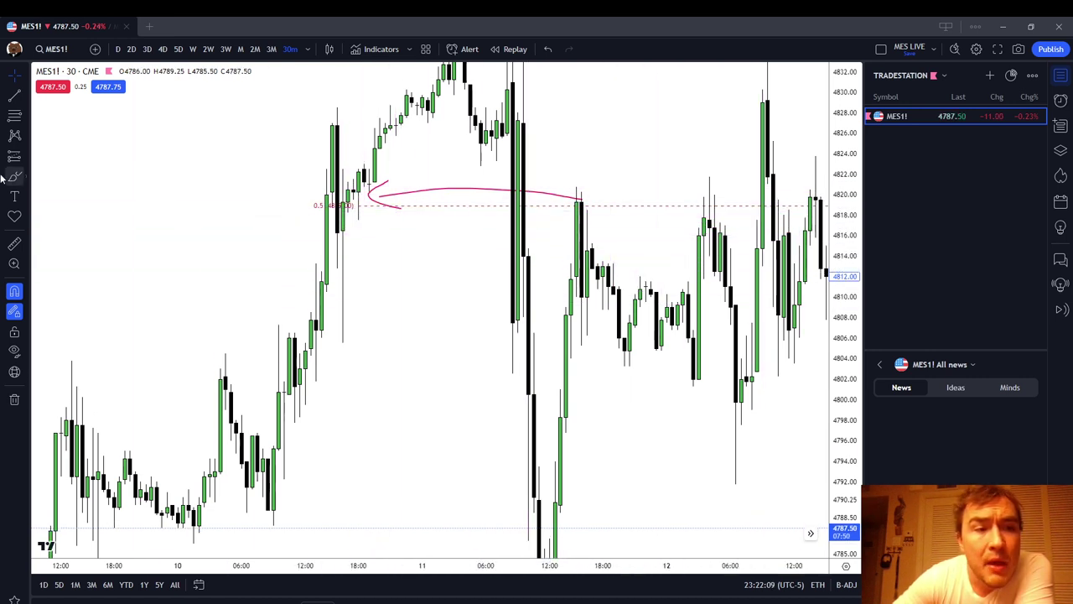
left_click_drag(835, 260, 836, 303)
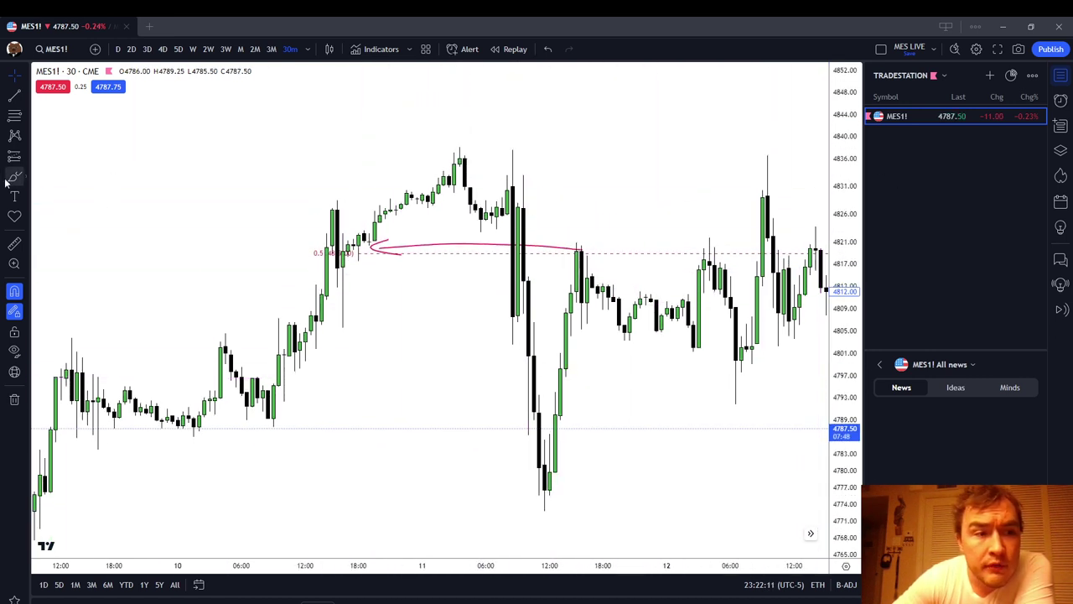
right_click(470, 357)
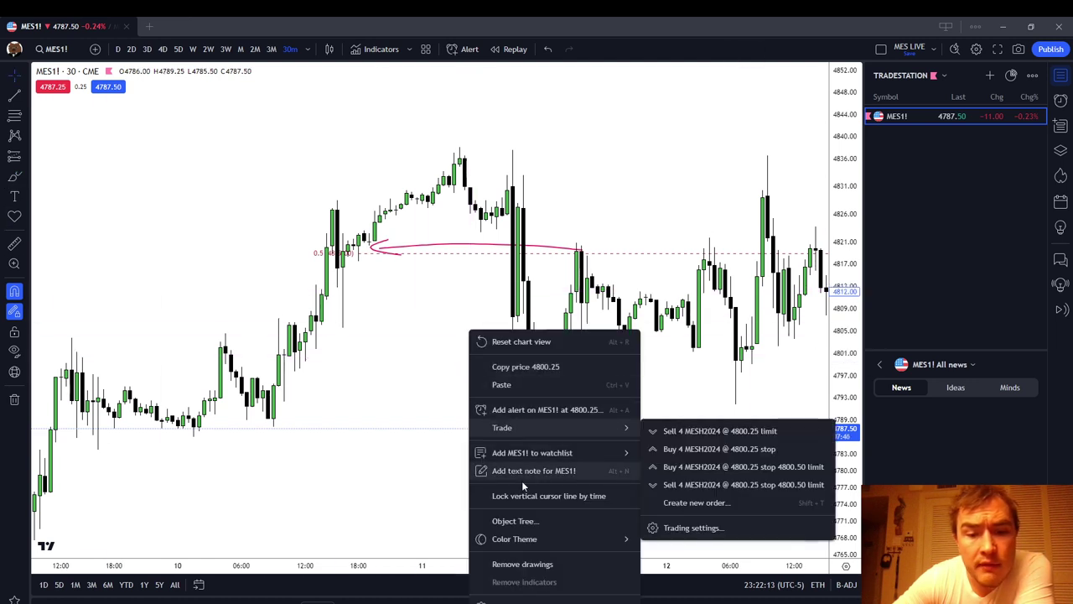
left_click(537, 566)
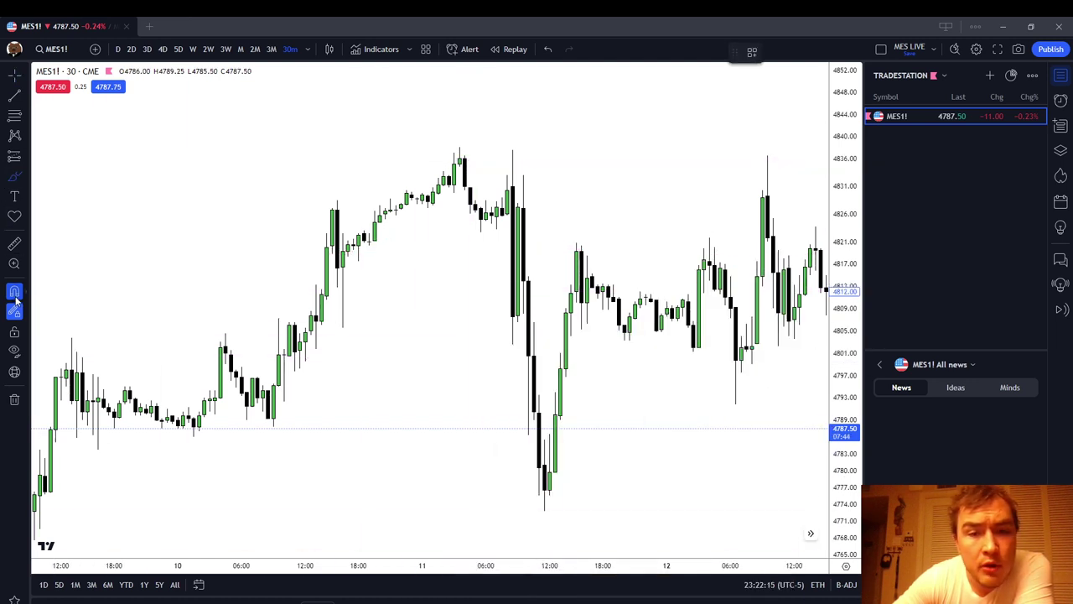
Step: Brush an unsnapped arrow from the 11 January afternoon high back to the 10 January gap near 4817, add a short stroke across the gap, and delete that stroke
mouse_move(578, 250)
left_mouse_down()
mouse_move(328, 259)
mouse_move(353, 261)
left_mouse_up()
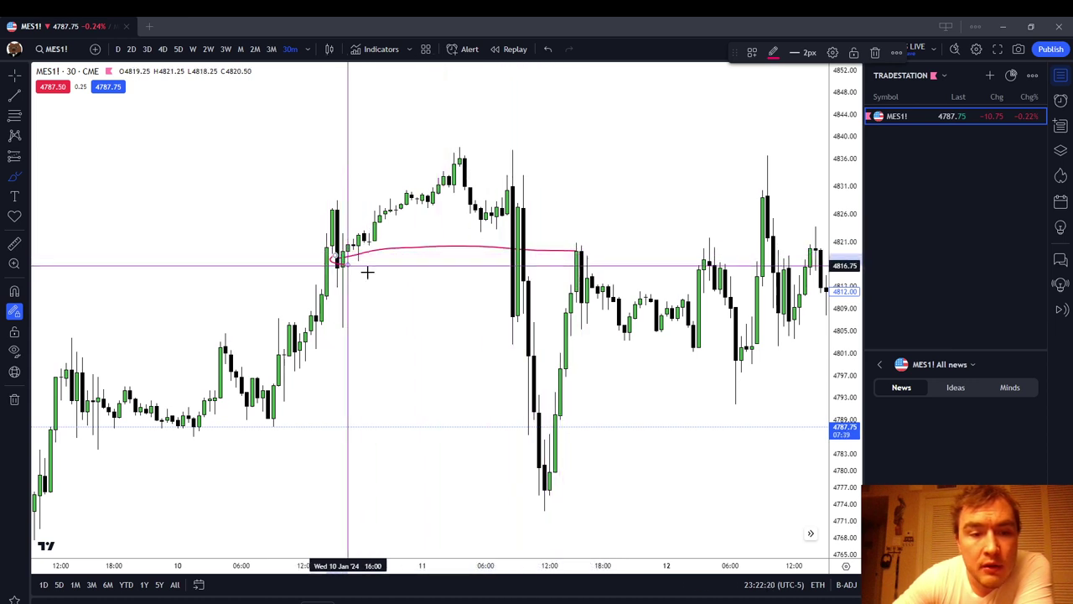
left_click(26, 176)
left_click(59, 186)
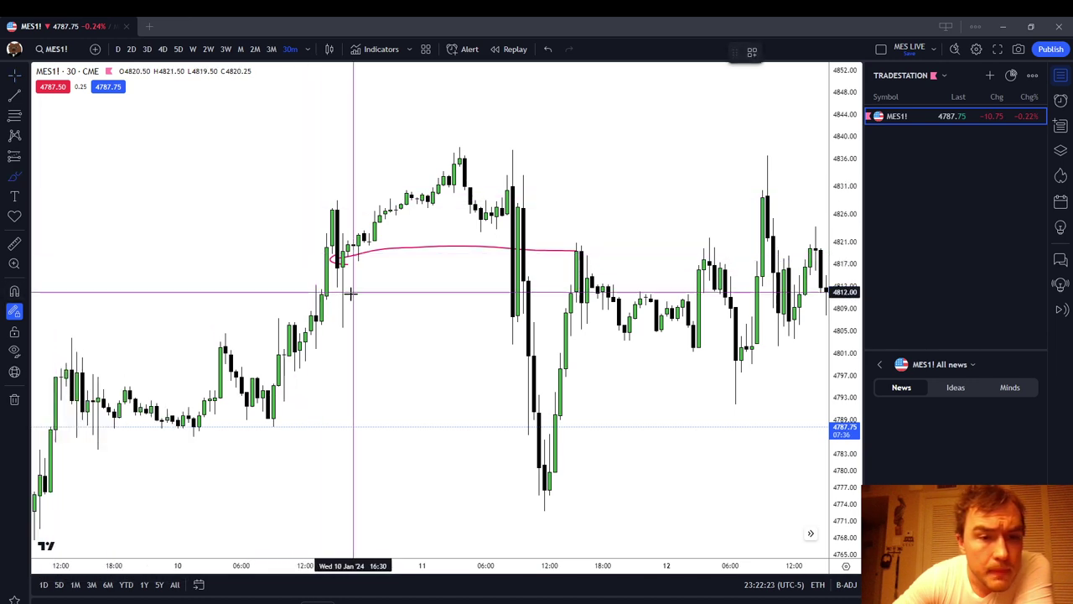
left_click_drag(322, 290, 328, 254)
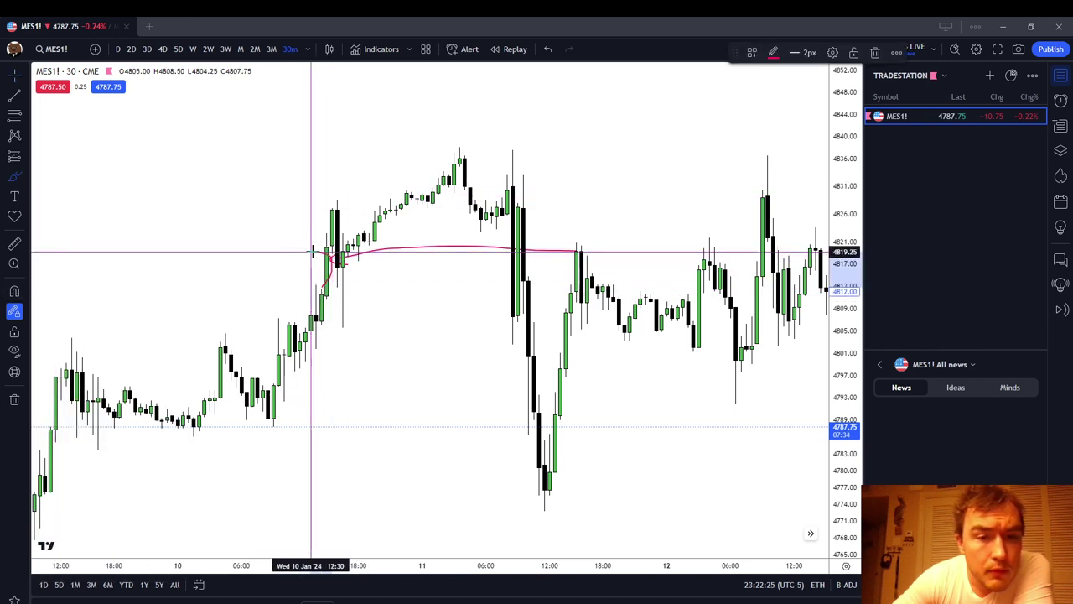
left_click(875, 52)
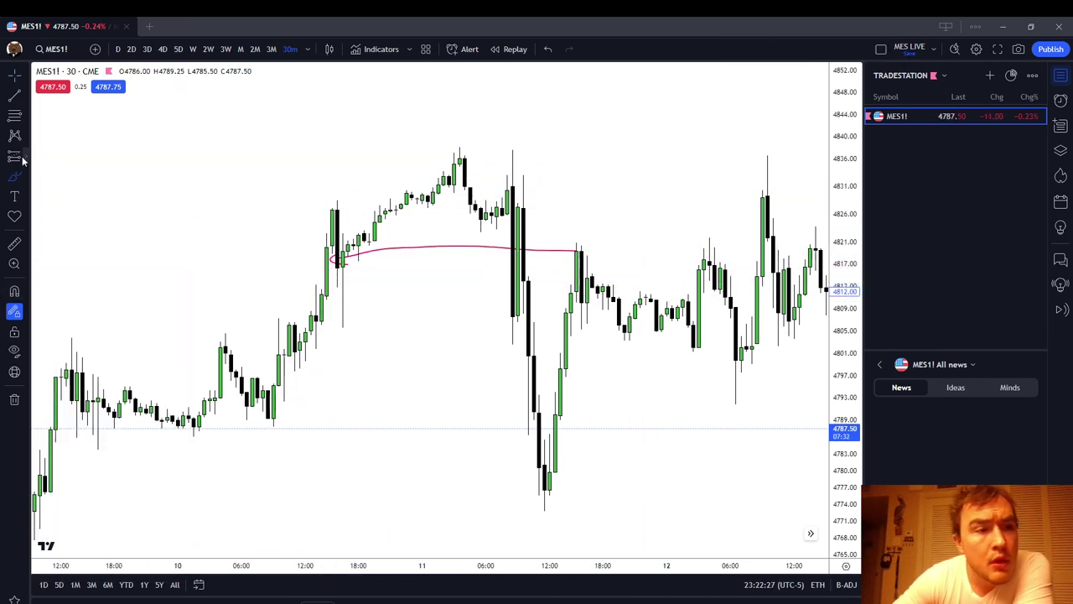
Step: Draw a magnet-snapped Fibonacci retracement from 4812.50 to 4818.75 on the 10 January rise using the 0.25 - 0.50 - 0.75 (Blue) template, and clear all drawings
left_click(14, 115)
left_click(14, 291)
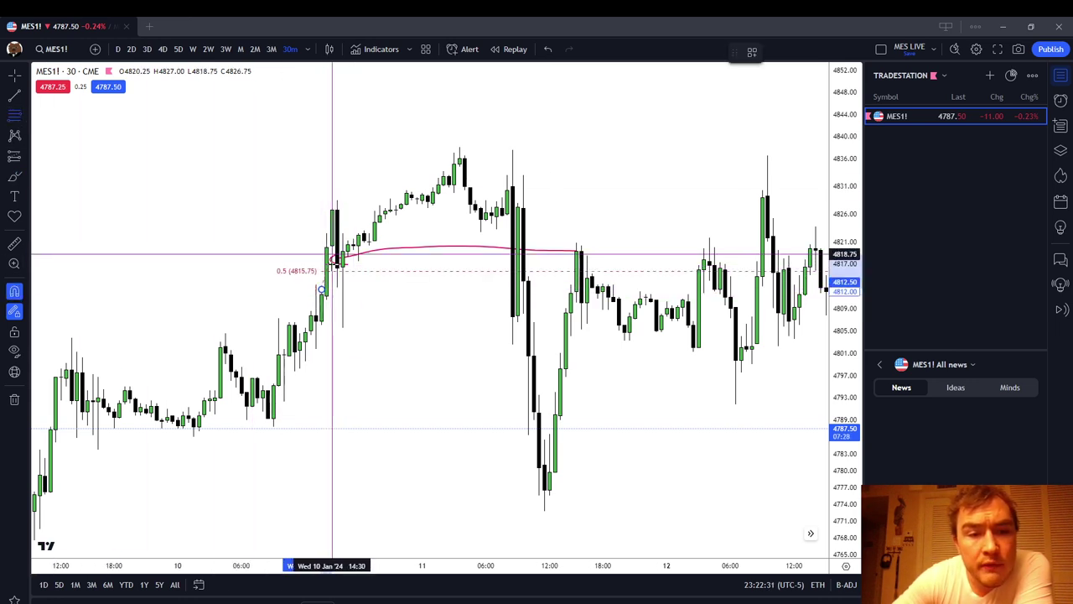
left_click(307, 270)
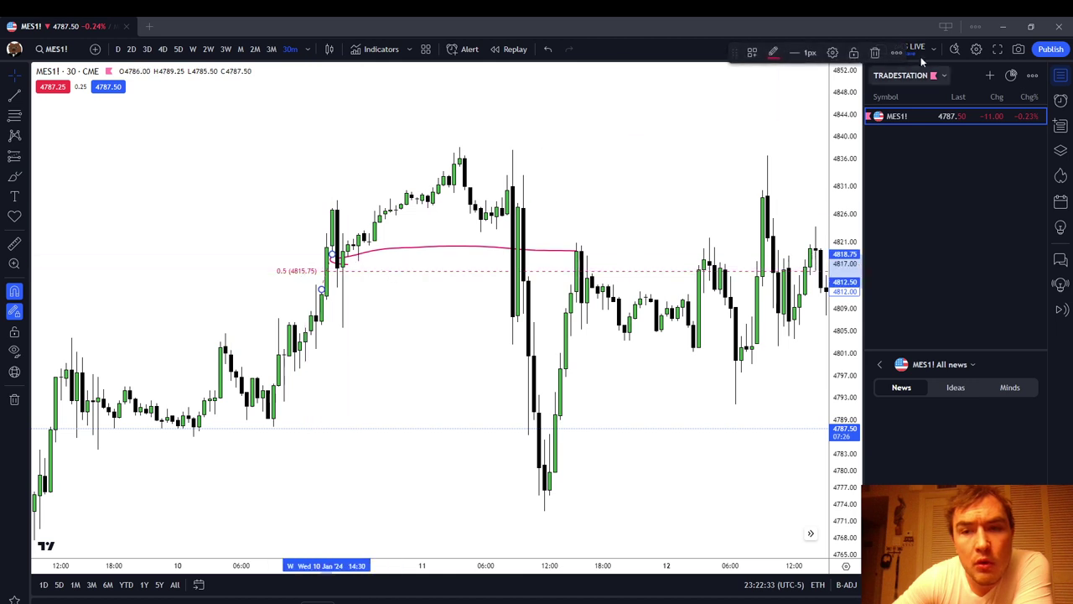
left_click(756, 52)
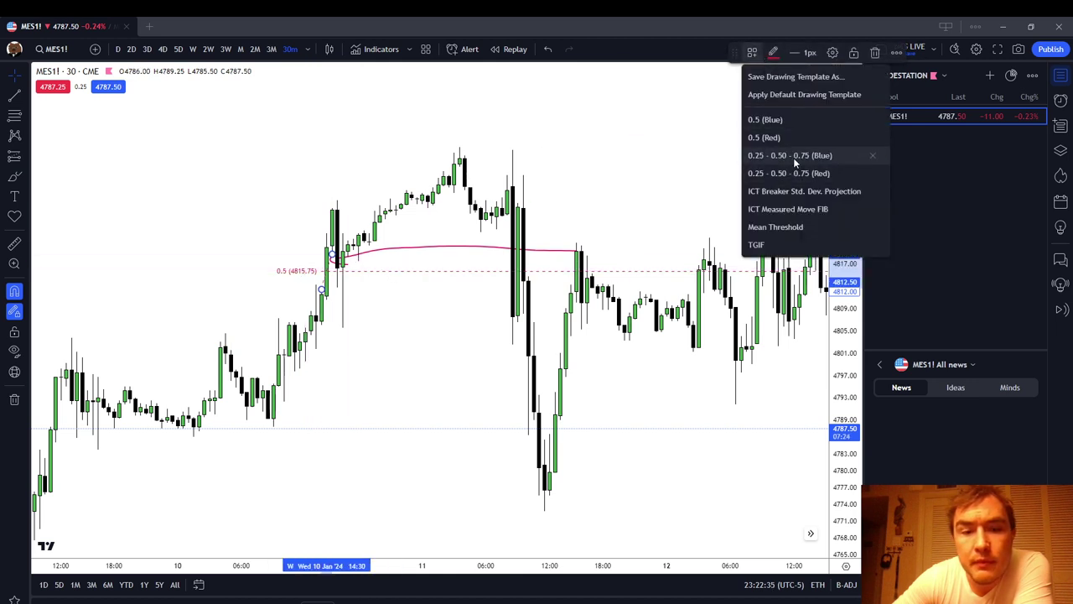
left_click(795, 155)
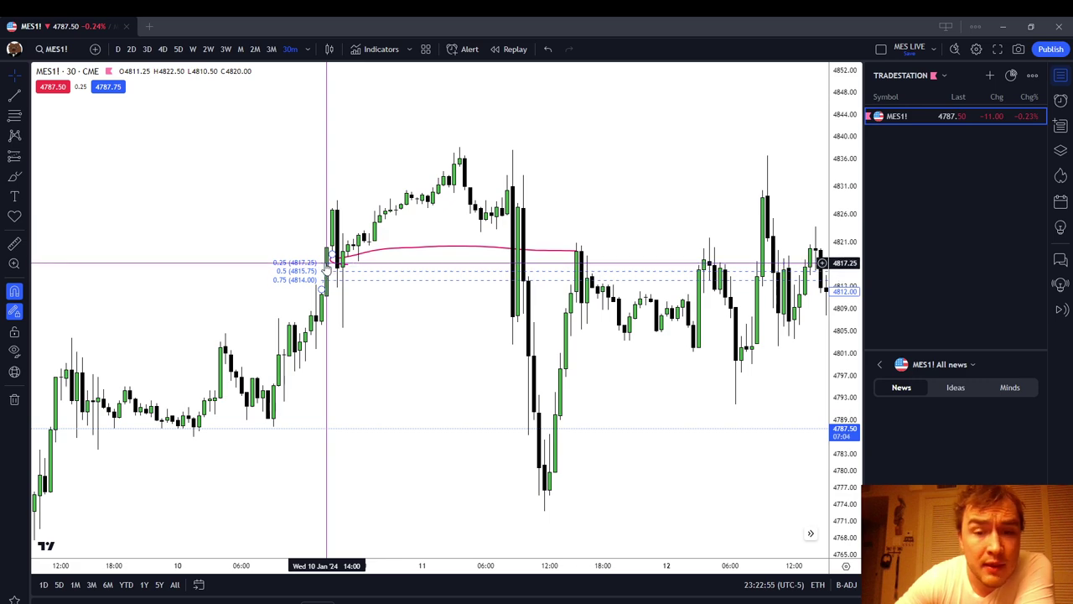
right_click(639, 419)
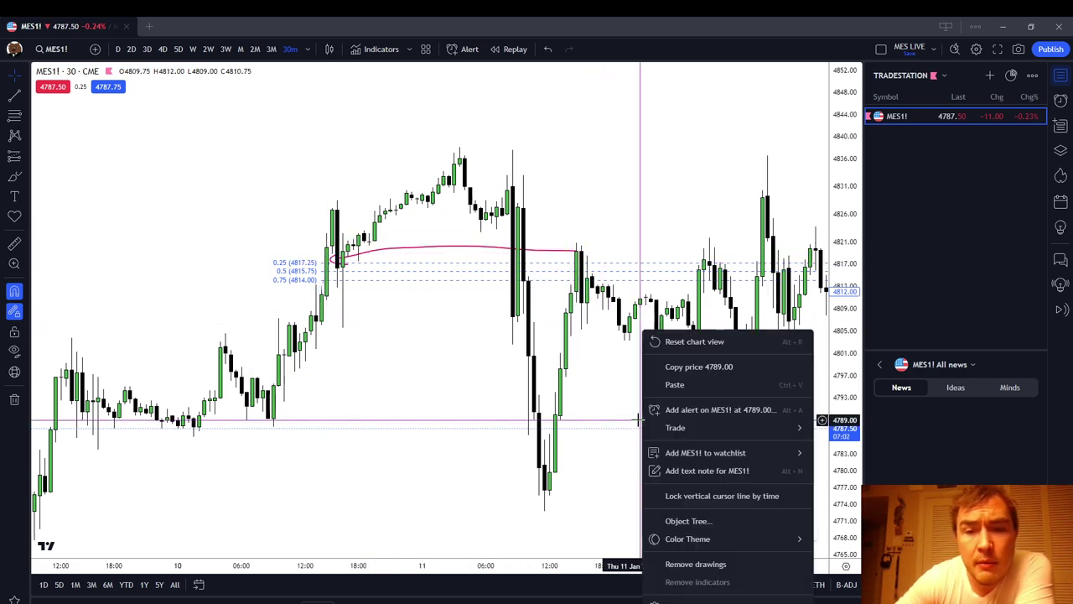
left_click_drag(640, 419, 478, 383)
right_click(487, 386)
left_click(553, 566)
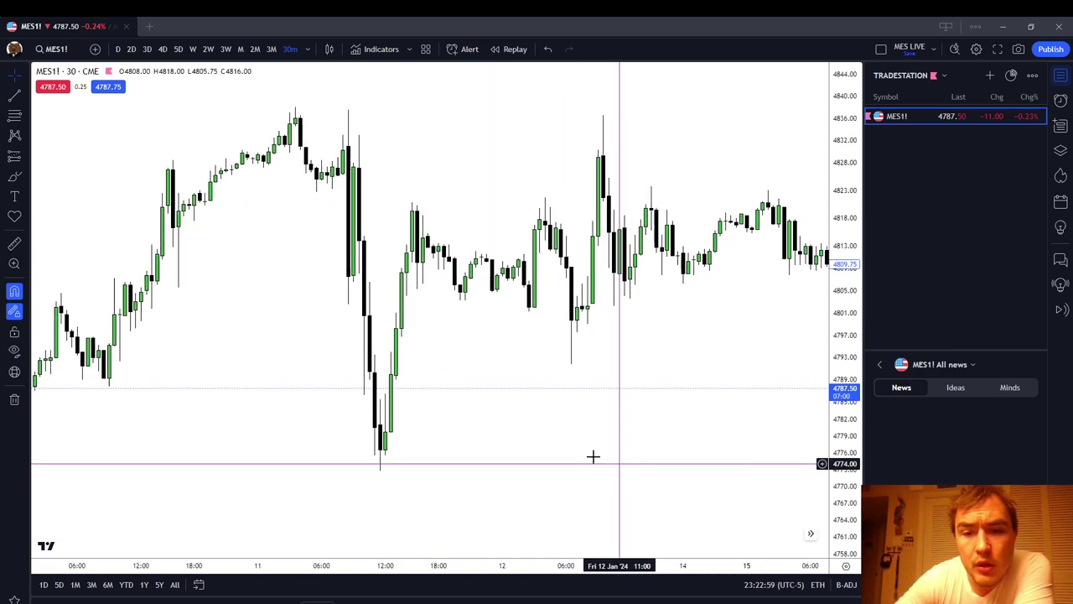
Step: Brush small circles around the 12 January morning wick low near 4792 and the candle body low near 4800, and clear all drawings
left_click_drag(593, 456, 623, 427)
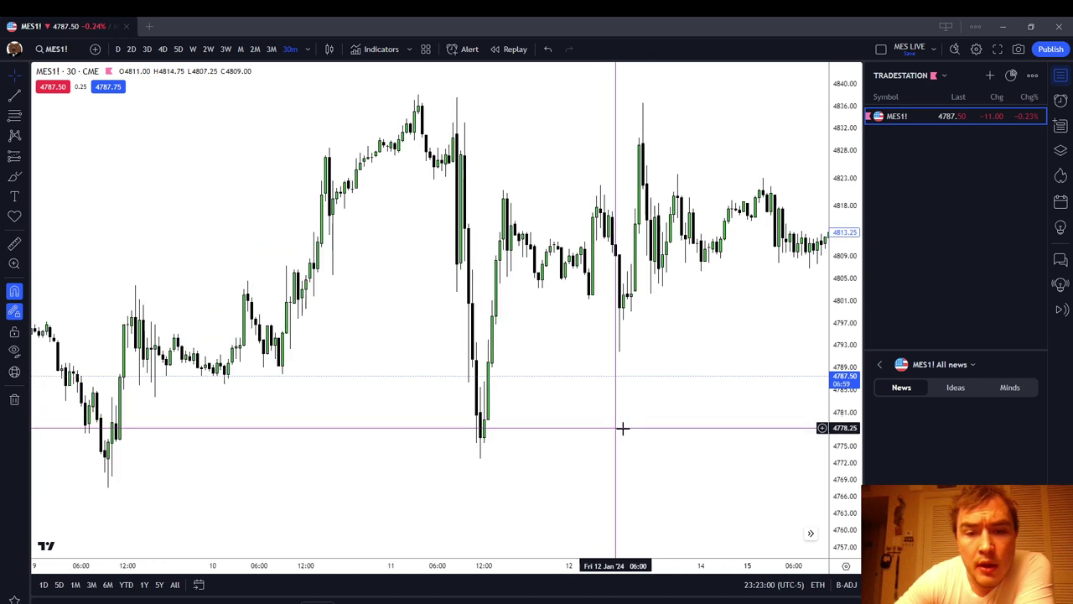
left_click(16, 177)
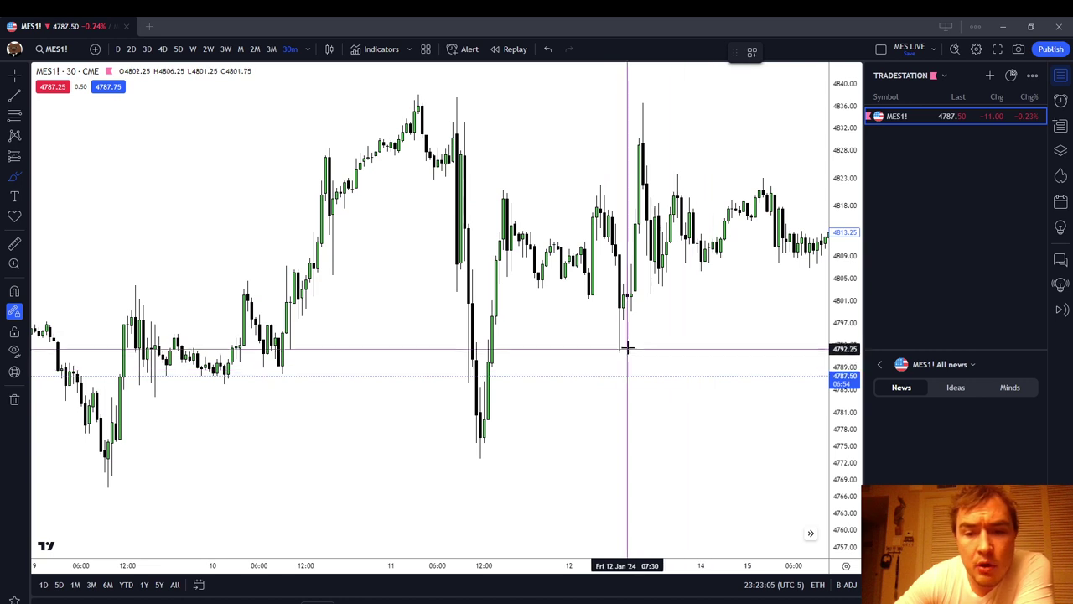
mouse_move(628, 347)
left_mouse_down()
mouse_move(609, 343)
mouse_move(616, 362)
mouse_move(628, 346)
left_mouse_up()
mouse_move(625, 302)
left_mouse_down()
mouse_move(616, 304)
mouse_move(628, 313)
mouse_move(633, 305)
left_mouse_up()
right_click(672, 333)
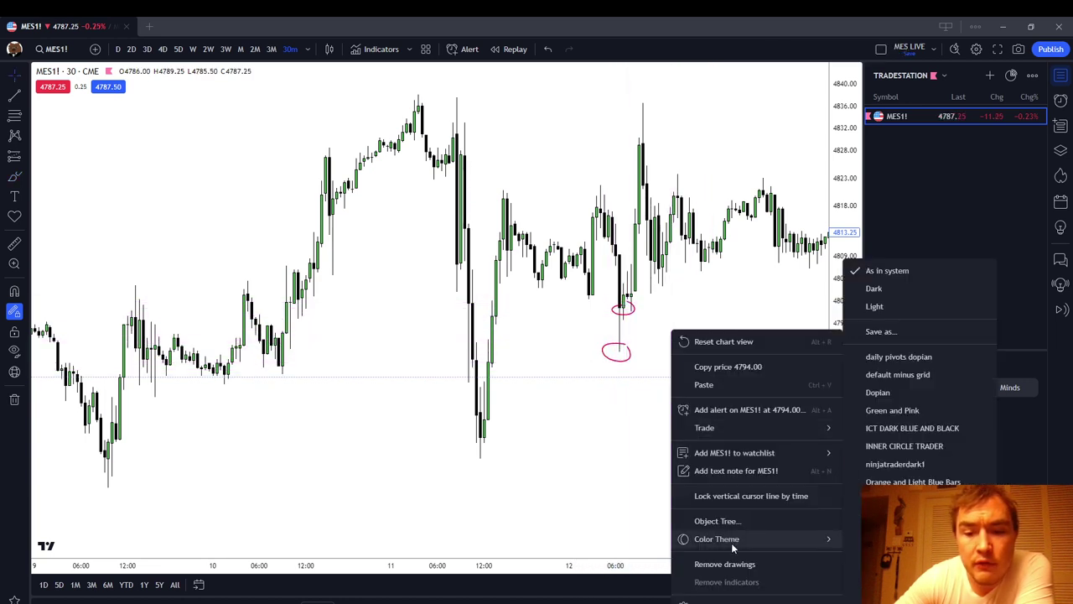
left_click(719, 539)
Step: Brush arrows from the 12 January lower wick near 4795 back to the 11 January drop and on to the 10 January candles near 4797
left_click(13, 174)
mouse_move(643, 325)
left_mouse_down()
mouse_move(493, 338)
mouse_move(504, 341)
left_mouse_up()
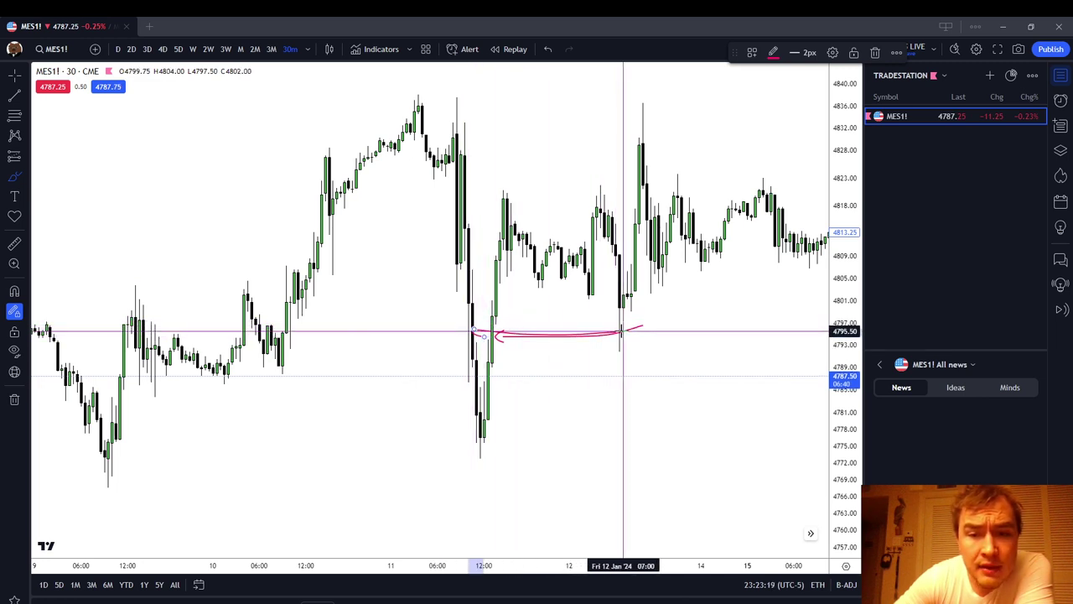
mouse_move(541, 334)
left_mouse_down()
mouse_move(296, 318)
mouse_move(321, 324)
left_mouse_up()
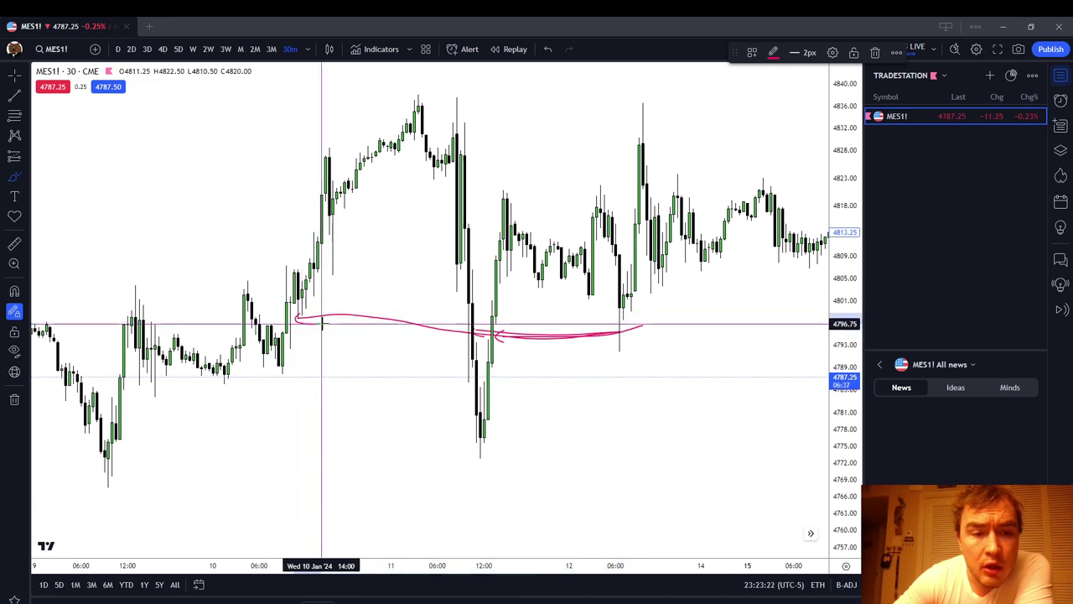
left_click(275, 322)
left_click(22, 179)
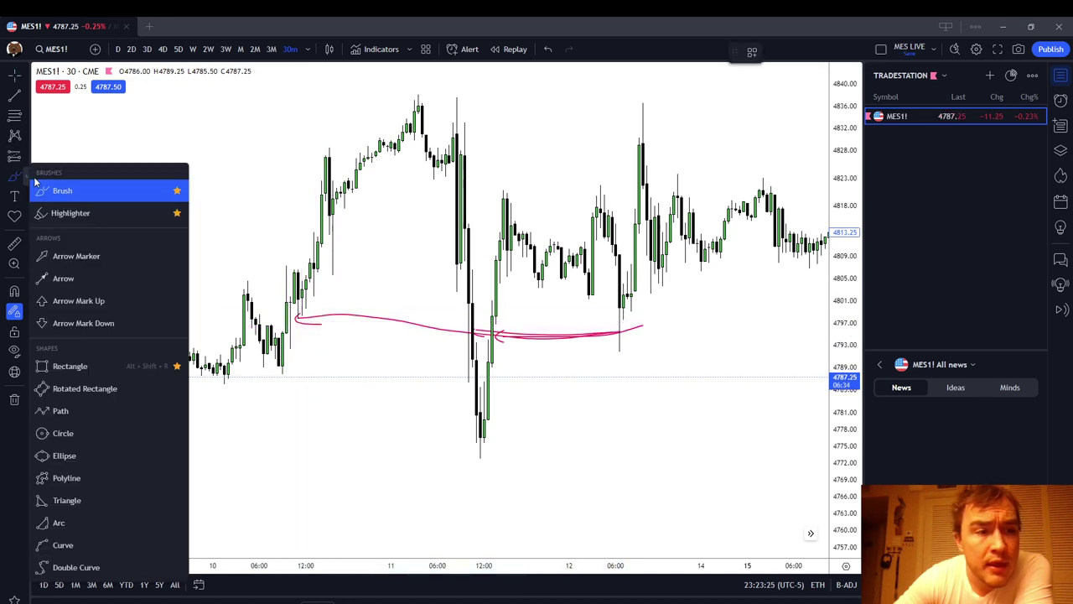
Step: Highlight the 10 January candle between about 4801 and 4793 and the 11 January drop from about 4813 to 4791
left_click(69, 216)
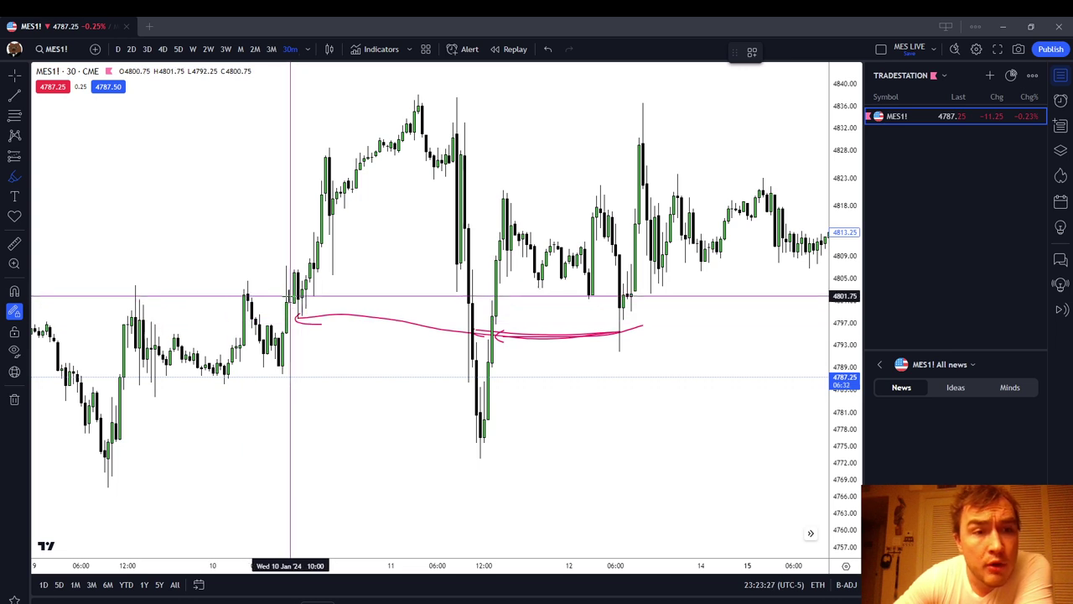
left_click_drag(291, 310, 289, 345)
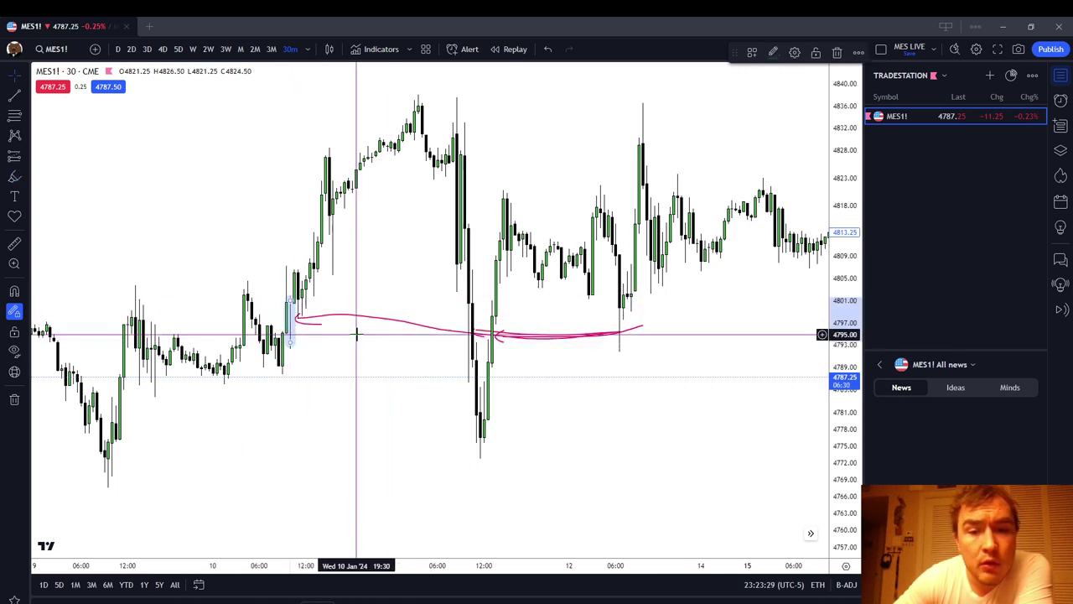
scroll(637, 353, "down", 2)
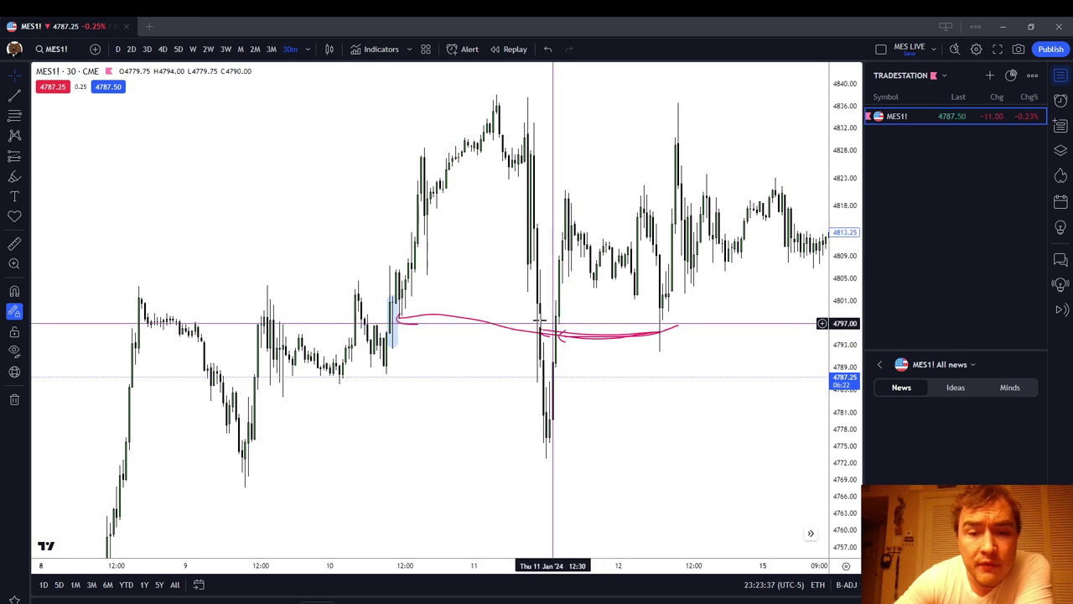
left_click(14, 176)
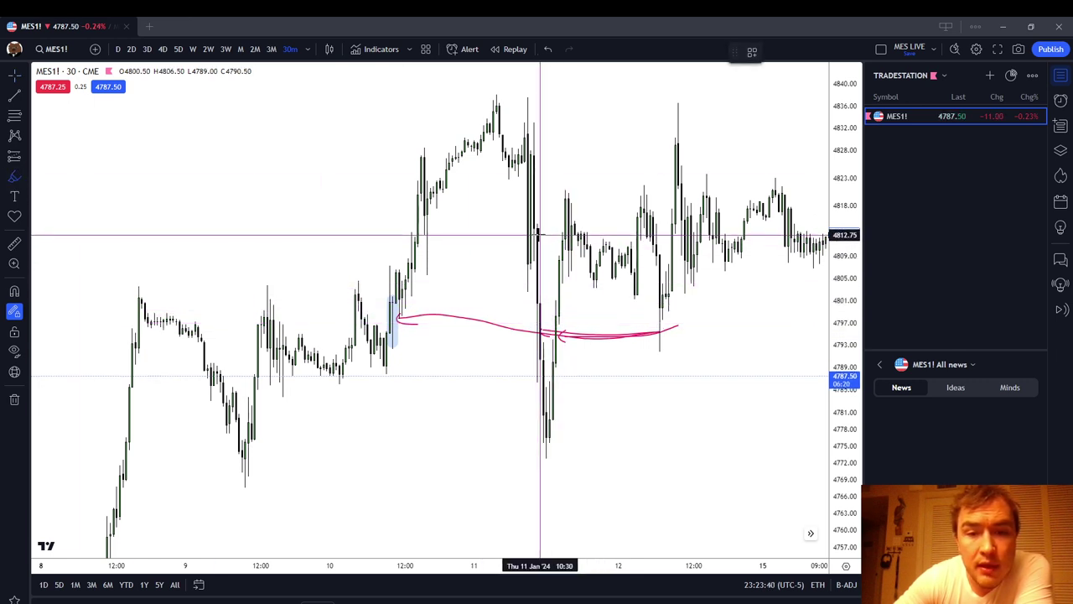
left_click_drag(538, 232, 538, 346)
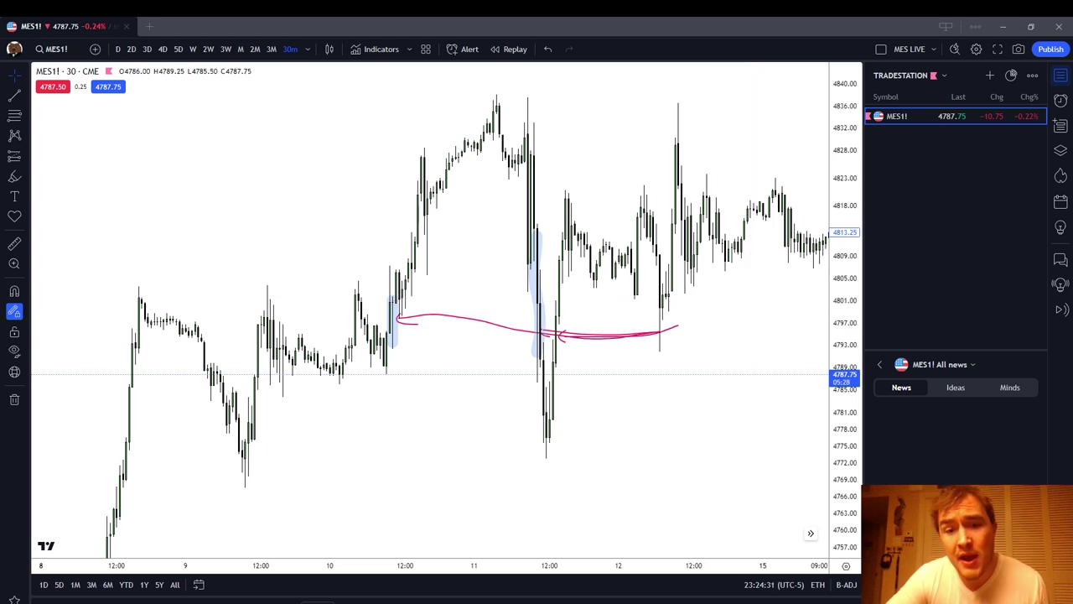
Step: Clear all drawings and switch the chart to the daily timeframe, bringing the mid-2023 to January 2024 candles into view
right_click(742, 286)
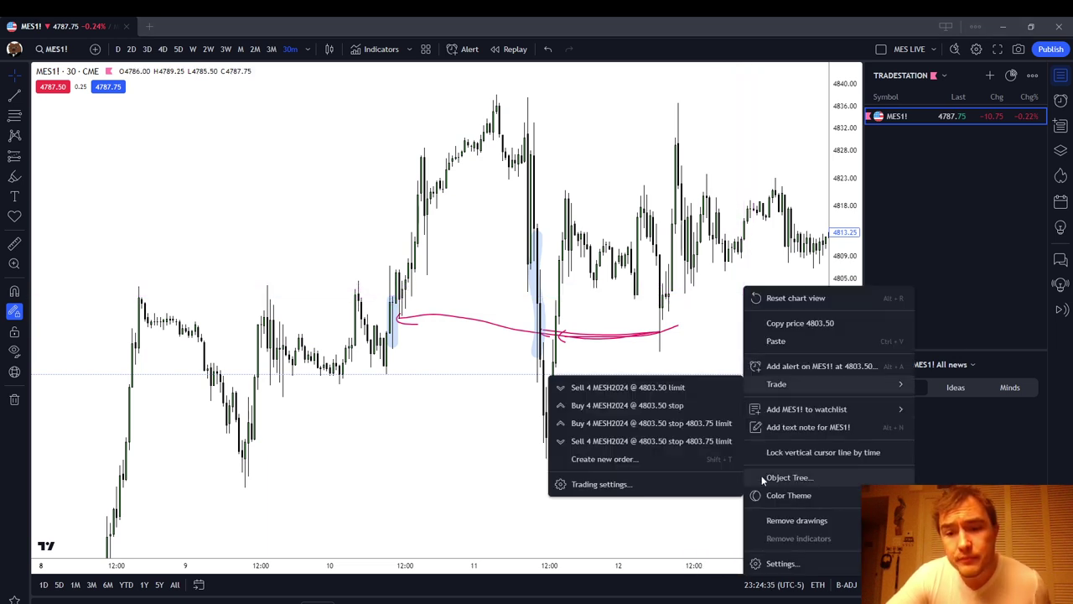
left_click(794, 520)
left_click_drag(541, 462, 503, 156)
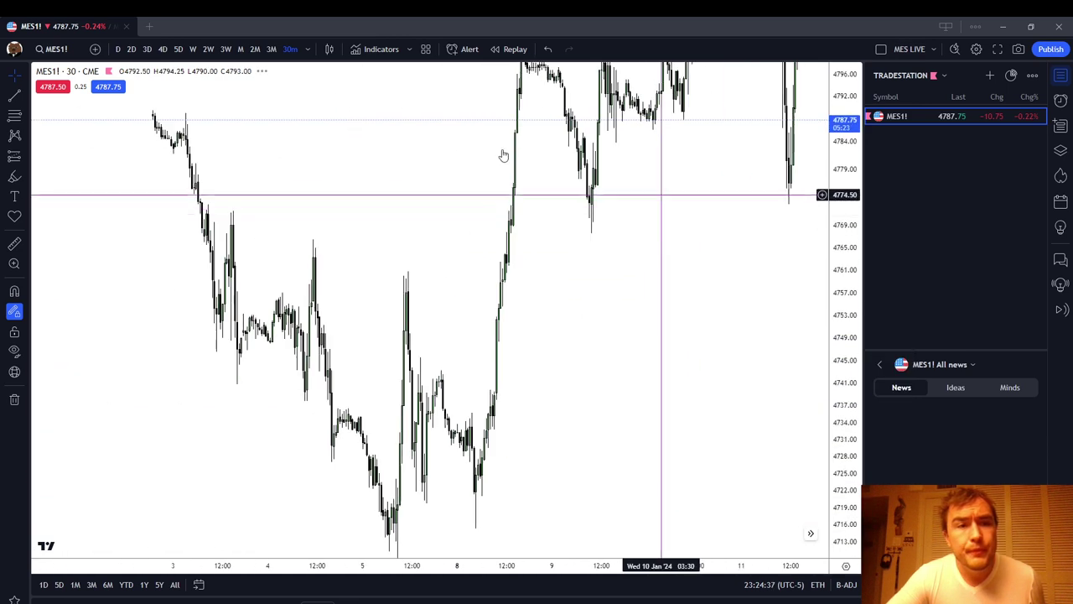
left_click(127, 51)
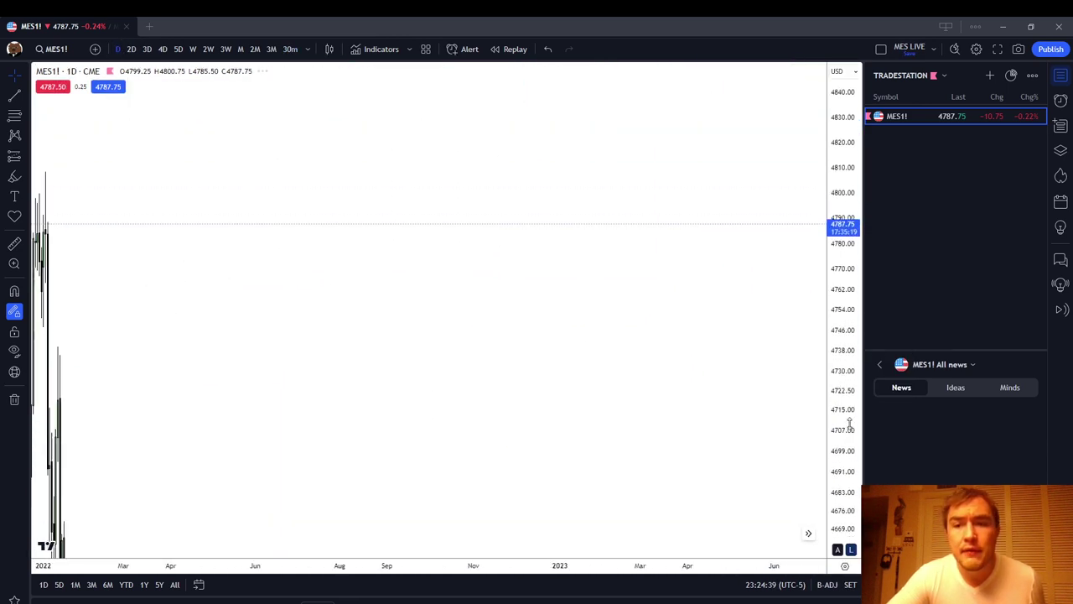
scroll(711, 401, "up", 5)
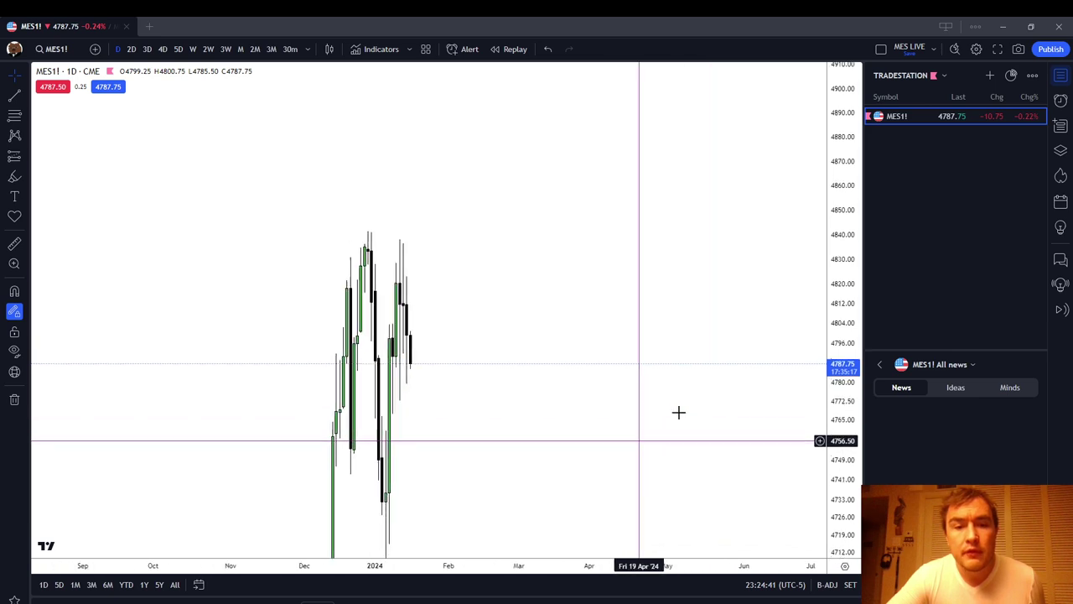
scroll(768, 108, "left", 5)
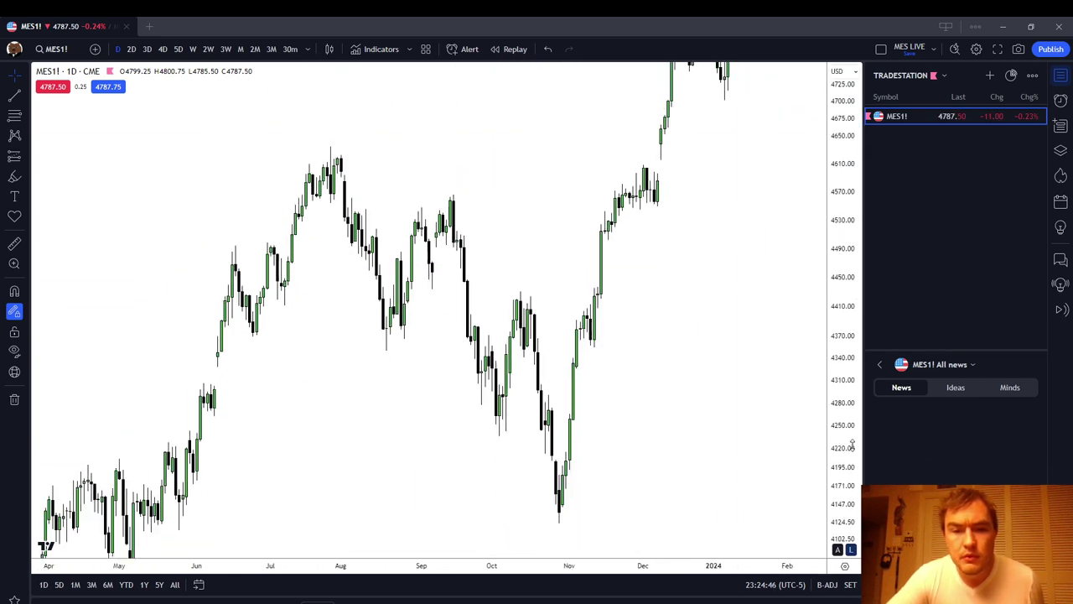
scroll(789, 367, "up", 3)
scroll(790, 367, "down", 5)
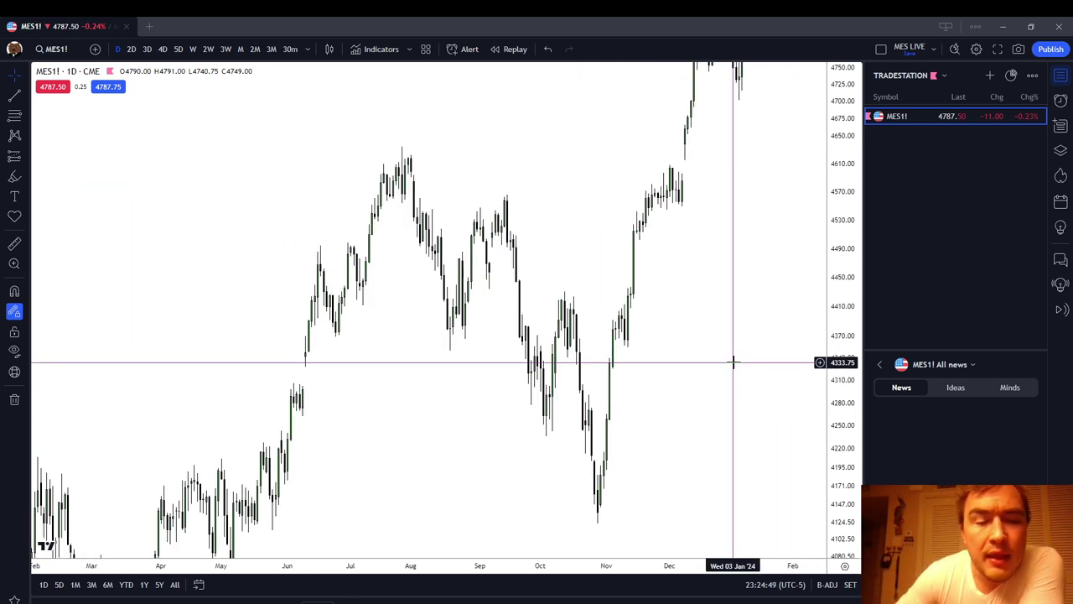
Step: Brush a circle around the 15 September high near 4564 with an arrow back to the early August drop, and clear all drawings
left_click(28, 157)
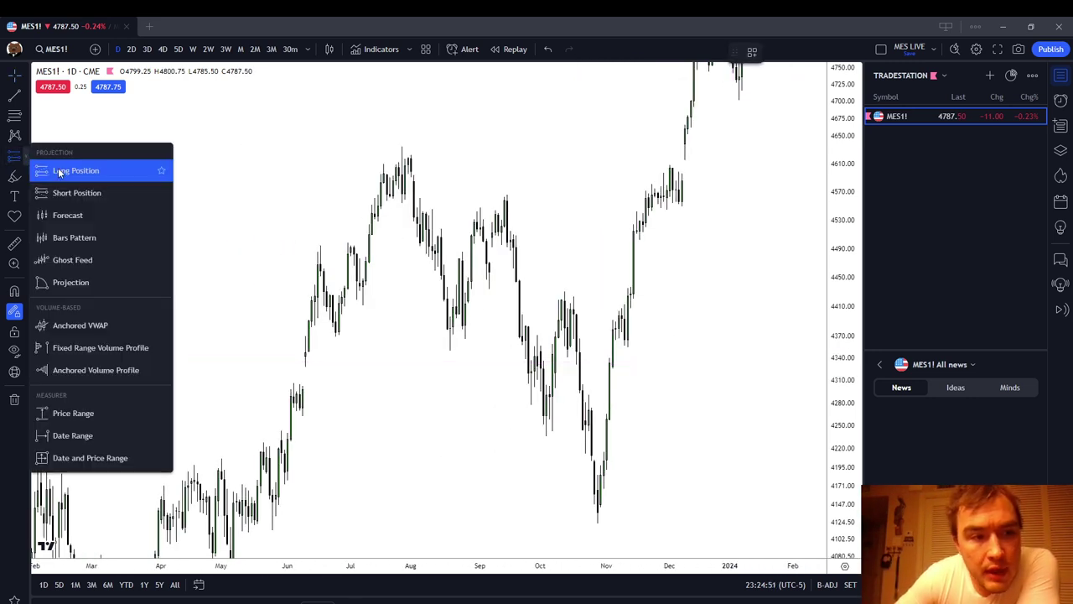
left_click(26, 178)
left_click(25, 178)
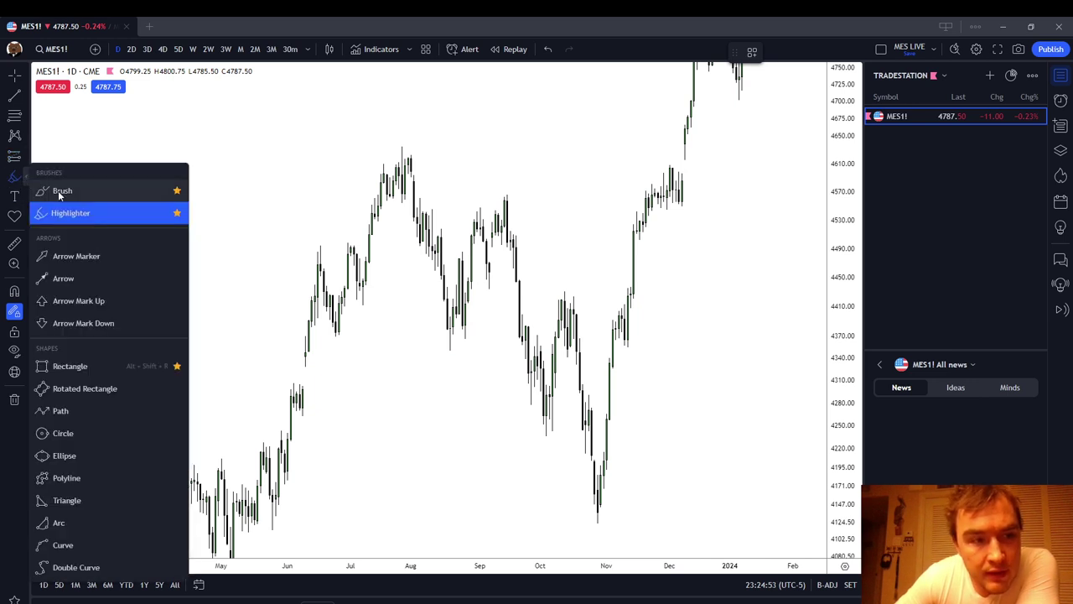
left_click(72, 210)
scroll(537, 210, "up", 2)
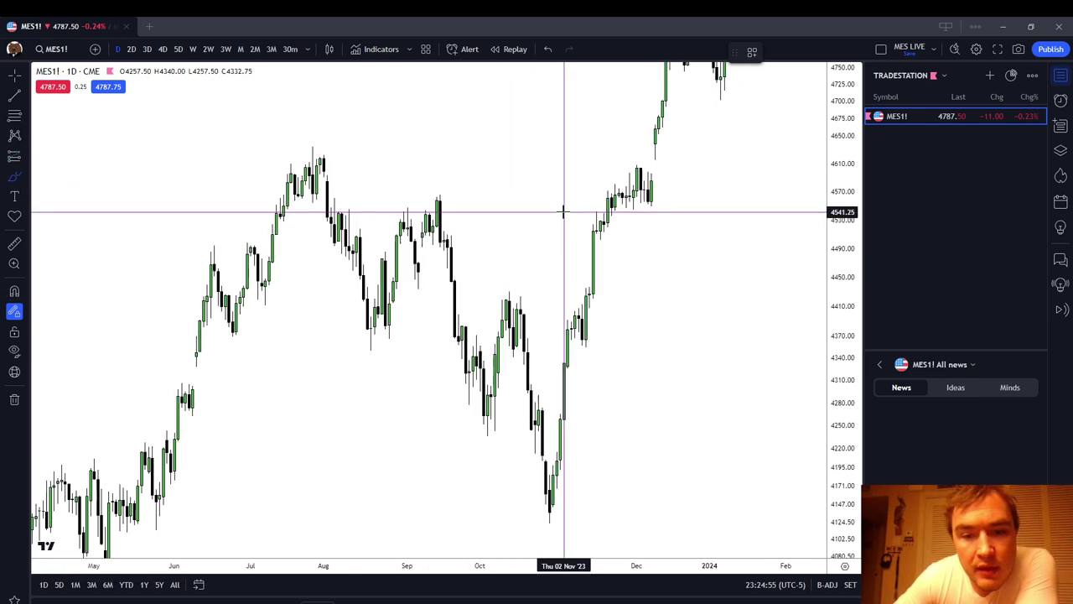
scroll(503, 391, "down", 3)
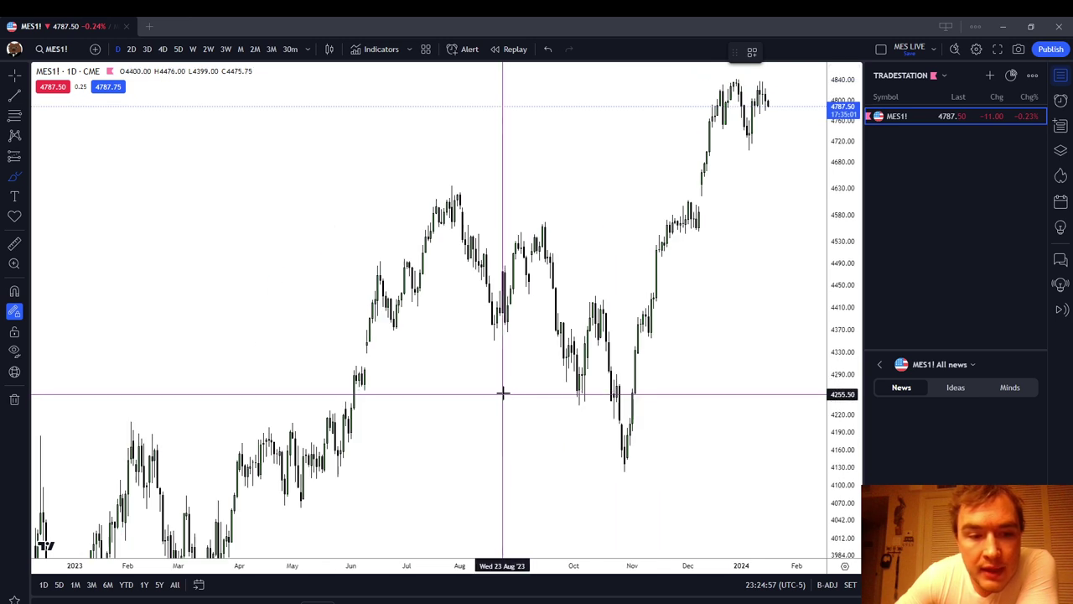
scroll(559, 201, "up", 2)
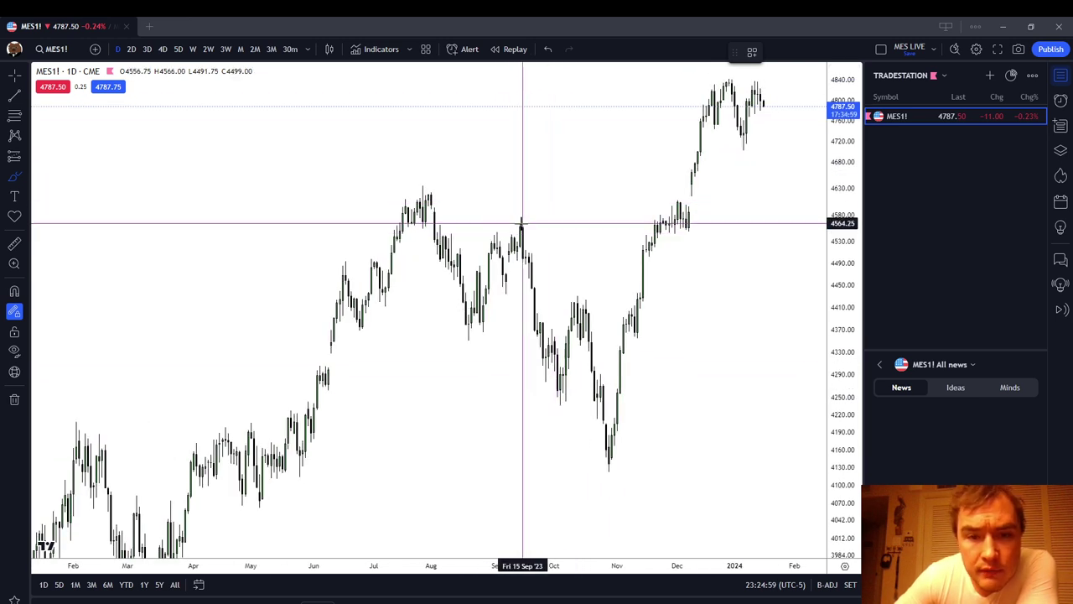
left_click_drag(522, 219, 442, 221)
mouse_move(443, 217)
left_mouse_down()
mouse_move(425, 232)
mouse_move(430, 223)
mouse_move(463, 238)
left_mouse_up()
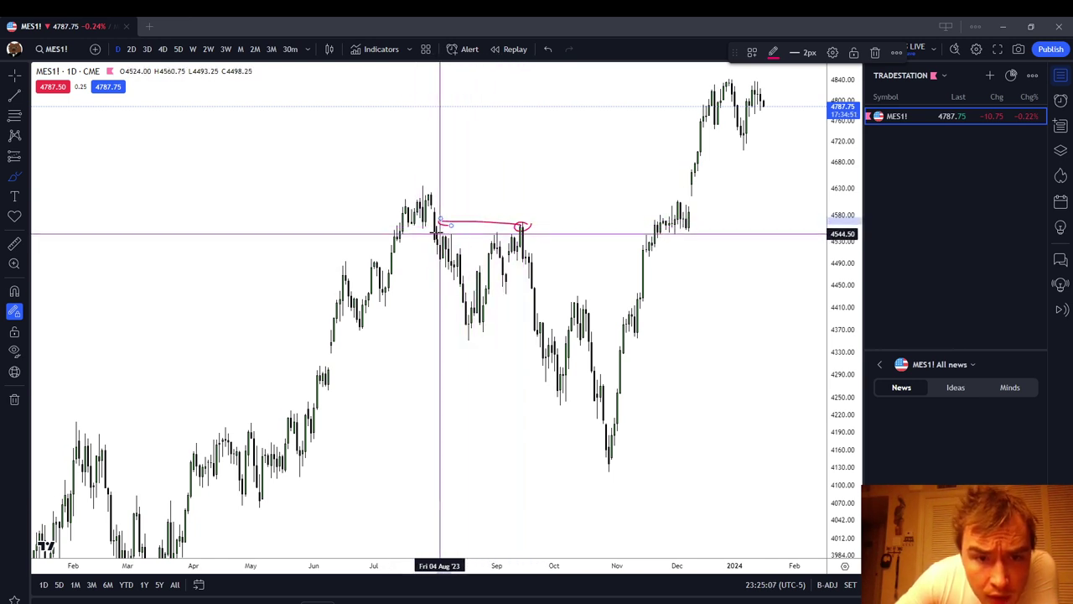
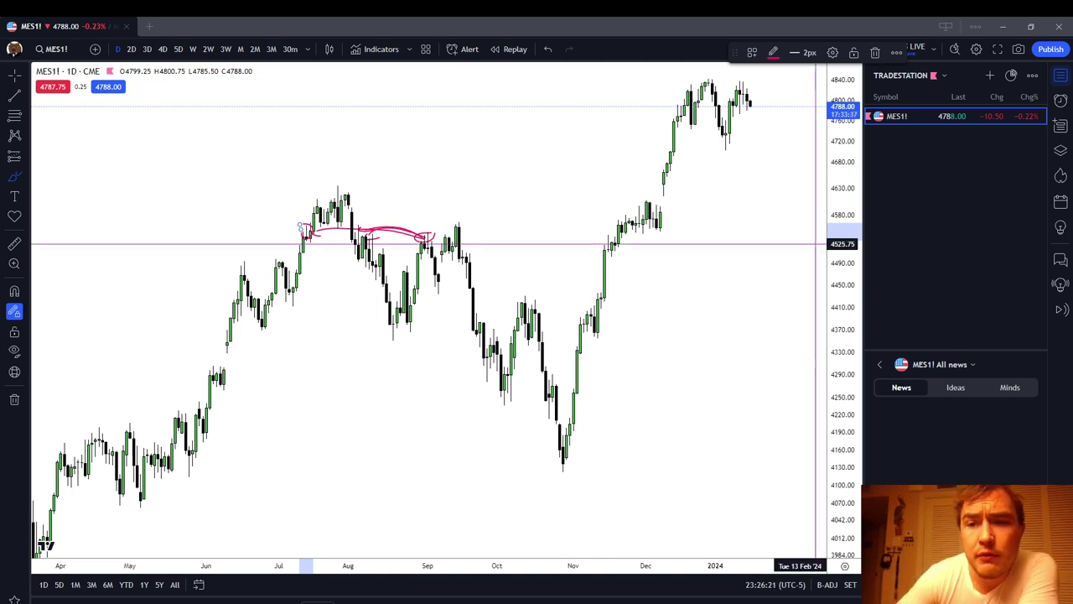
right_click(754, 222)
left_click(804, 456)
Step: Circle the 12 October high near 4420, brush arrows back to the September, August and July candles, and clear all drawings
left_click_drag(800, 460, 716, 312)
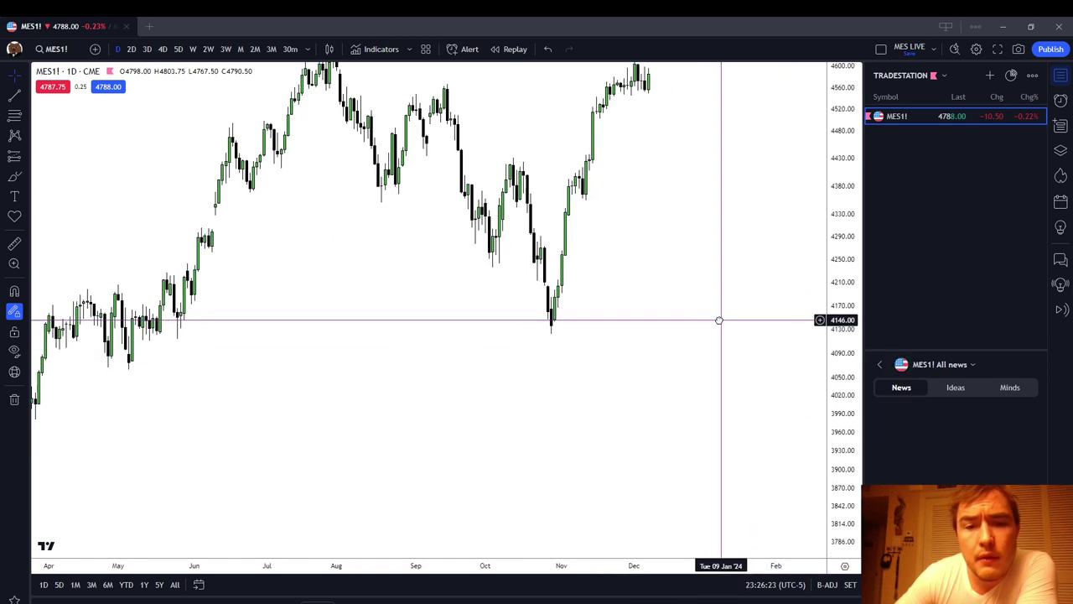
scroll(570, 184, "up", 2)
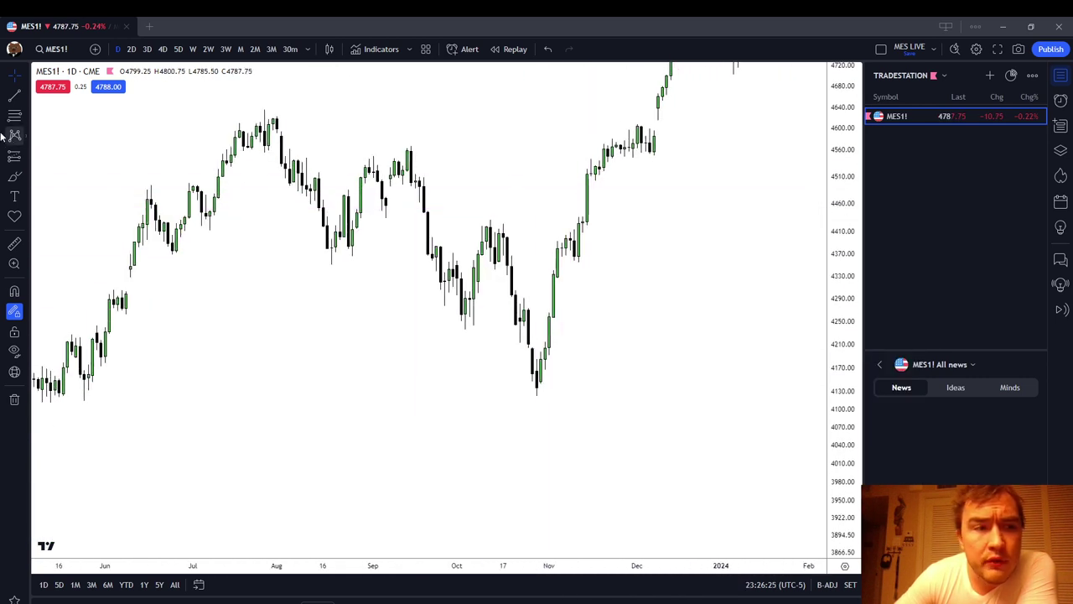
left_click(14, 177)
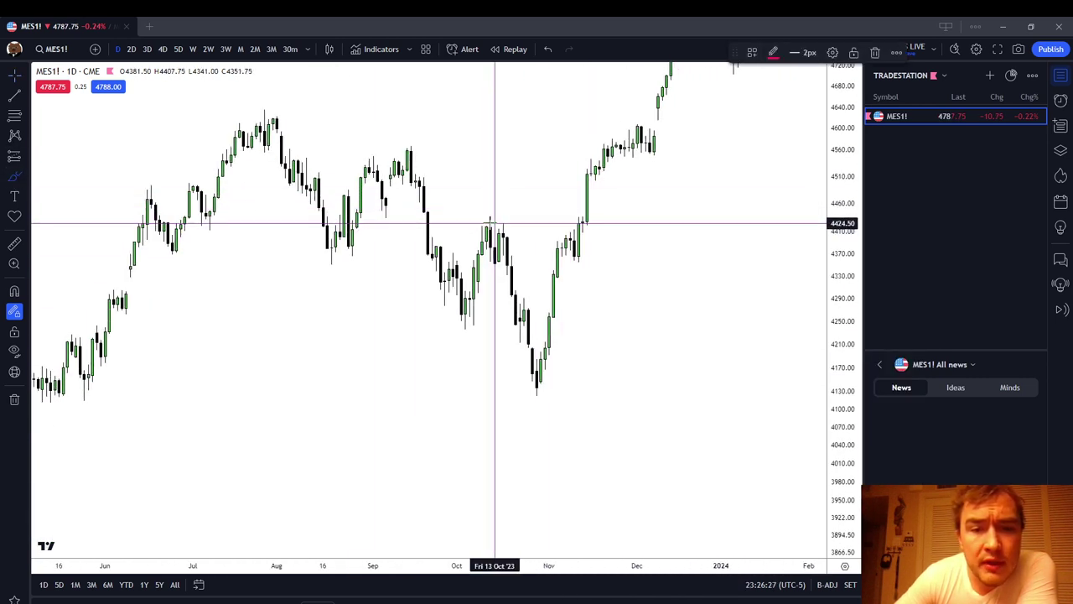
mouse_move(494, 223)
left_mouse_down()
mouse_move(478, 232)
mouse_move(493, 226)
mouse_move(431, 224)
mouse_move(478, 226)
left_mouse_up()
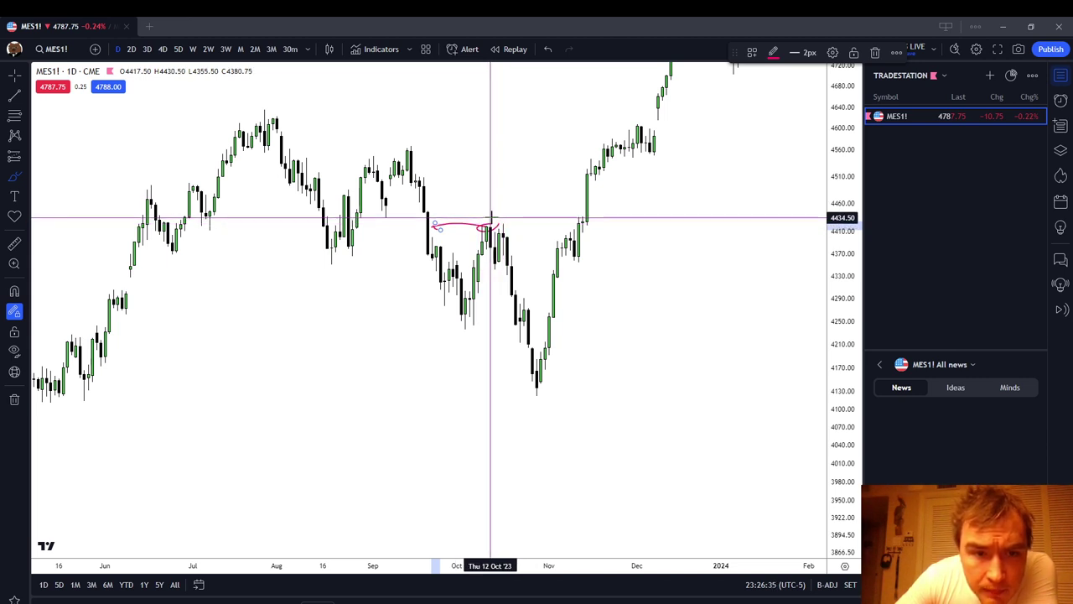
left_click_drag(491, 217, 364, 215)
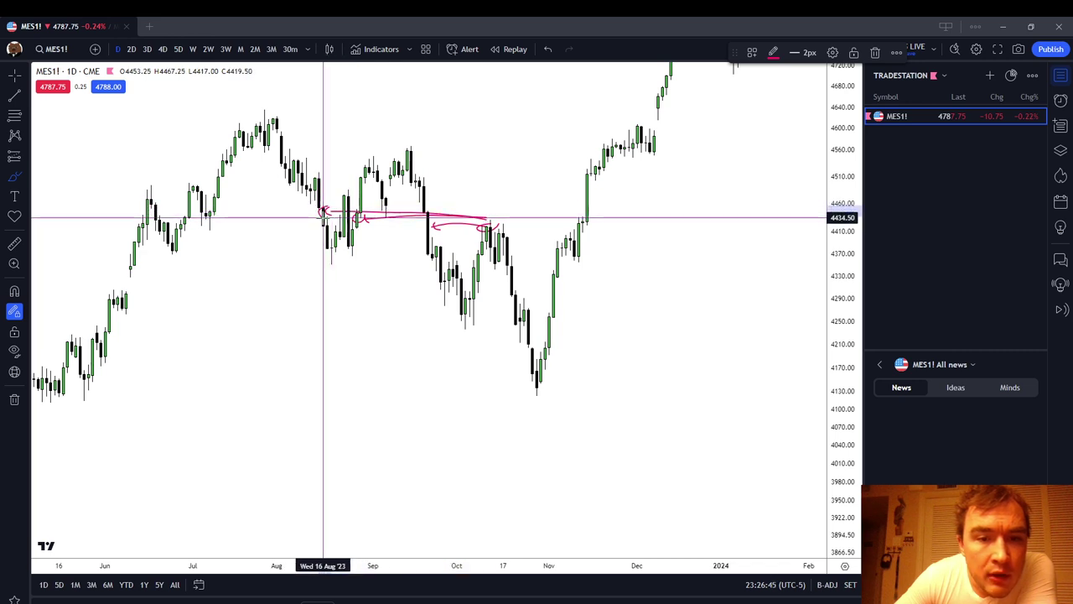
left_click_drag(494, 219, 213, 216)
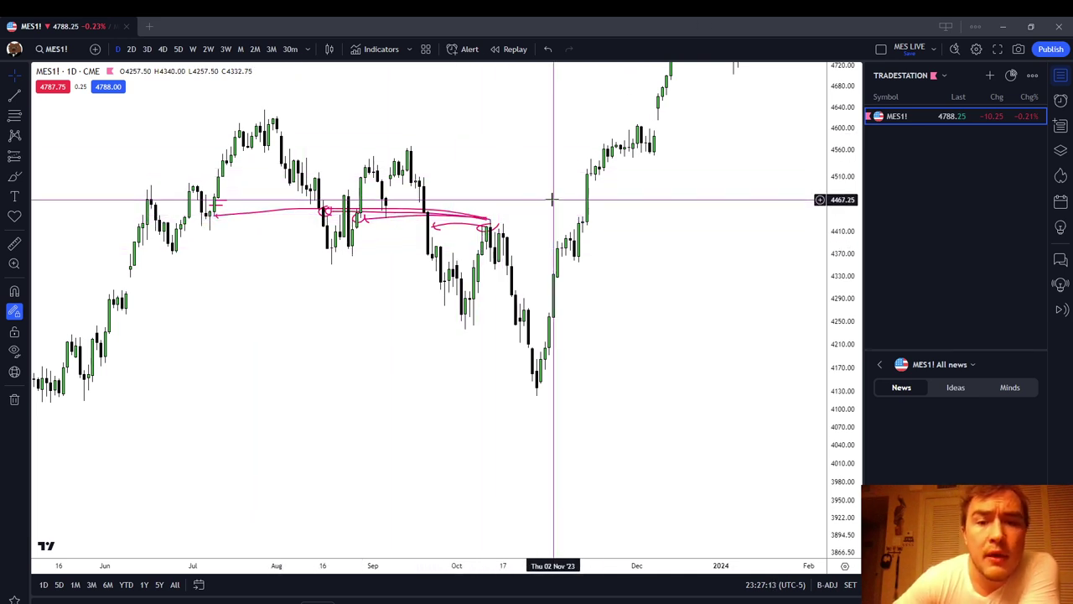
right_click(522, 203)
left_click(575, 405)
Step: Brush a circle around the 27 October low near 4122 with an arrow back to the May lows, and clear all drawings
left_click_drag(541, 419, 627, 384)
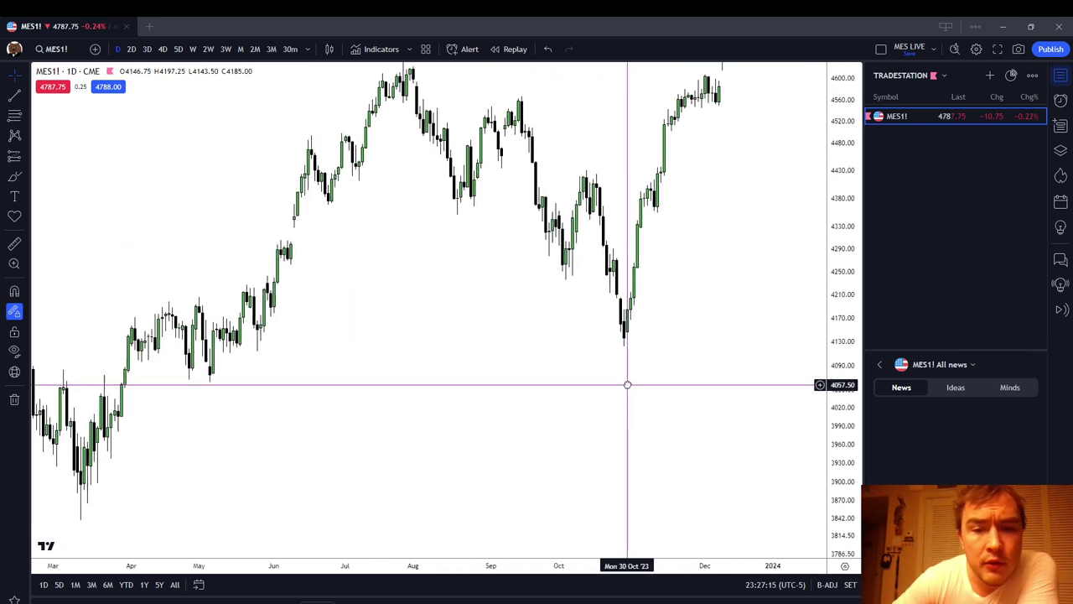
left_click(14, 176)
mouse_move(618, 343)
left_mouse_down()
mouse_move(633, 332)
mouse_move(623, 331)
mouse_move(619, 355)
mouse_move(632, 332)
mouse_move(233, 343)
left_mouse_up()
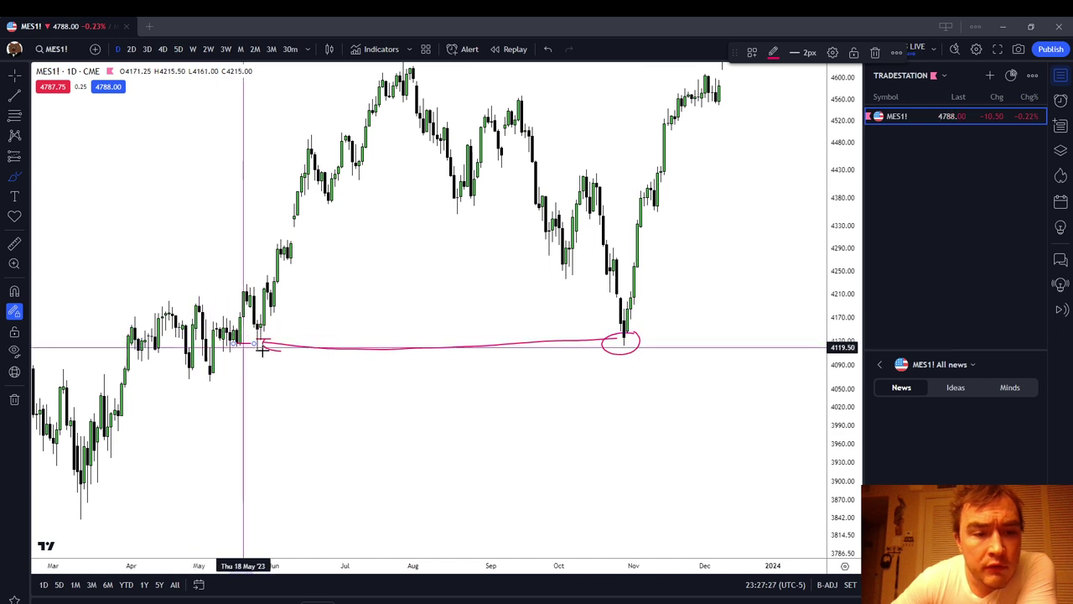
left_click_drag(621, 338, 457, 347)
right_click(426, 320)
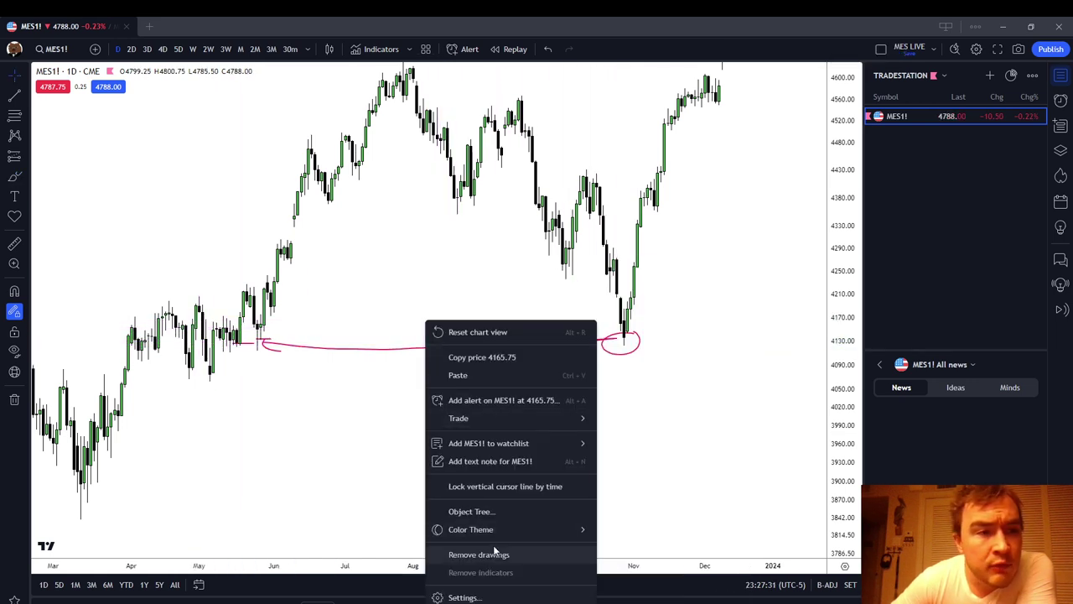
left_click(482, 551)
Step: Place a magnet-snapped horizontal line at the 27 October candle's close, 4136.50
left_click(23, 99)
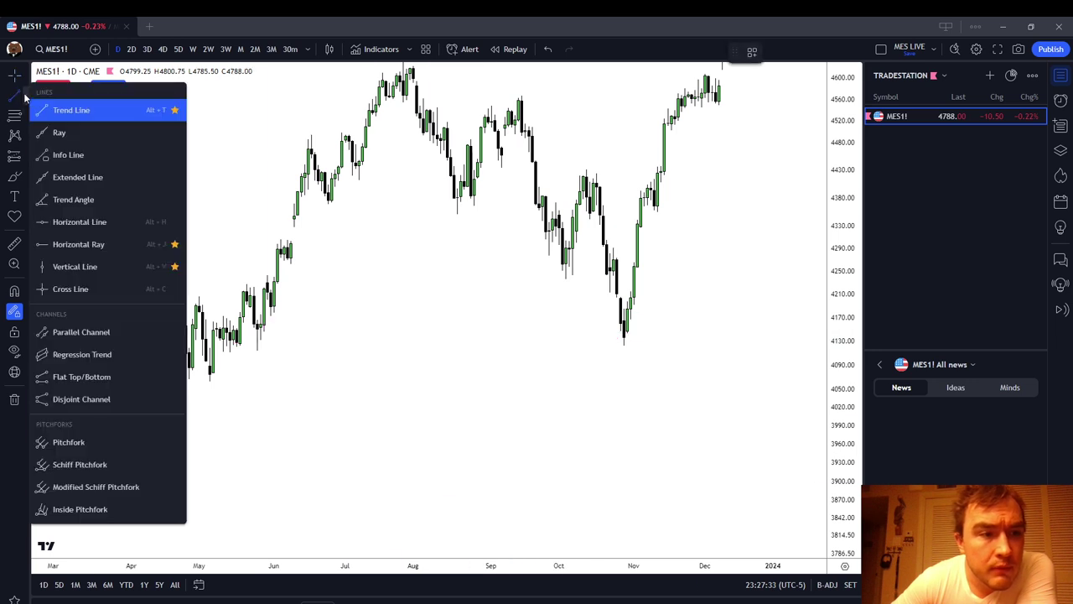
left_click(75, 222)
left_click(7, 293)
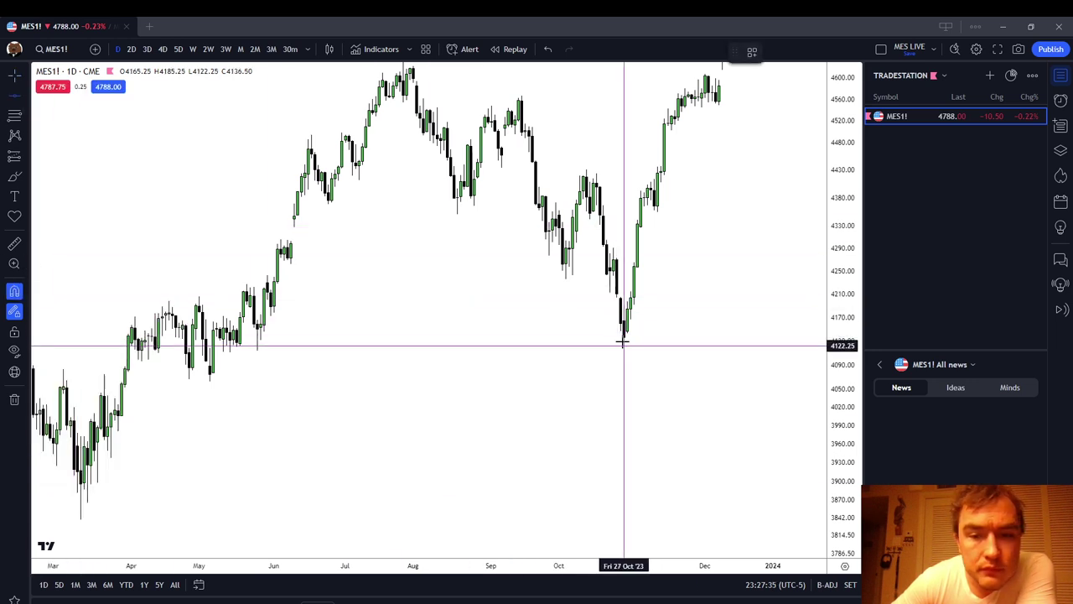
left_click(619, 339)
left_click(579, 352)
scroll(503, 364, "left", 5)
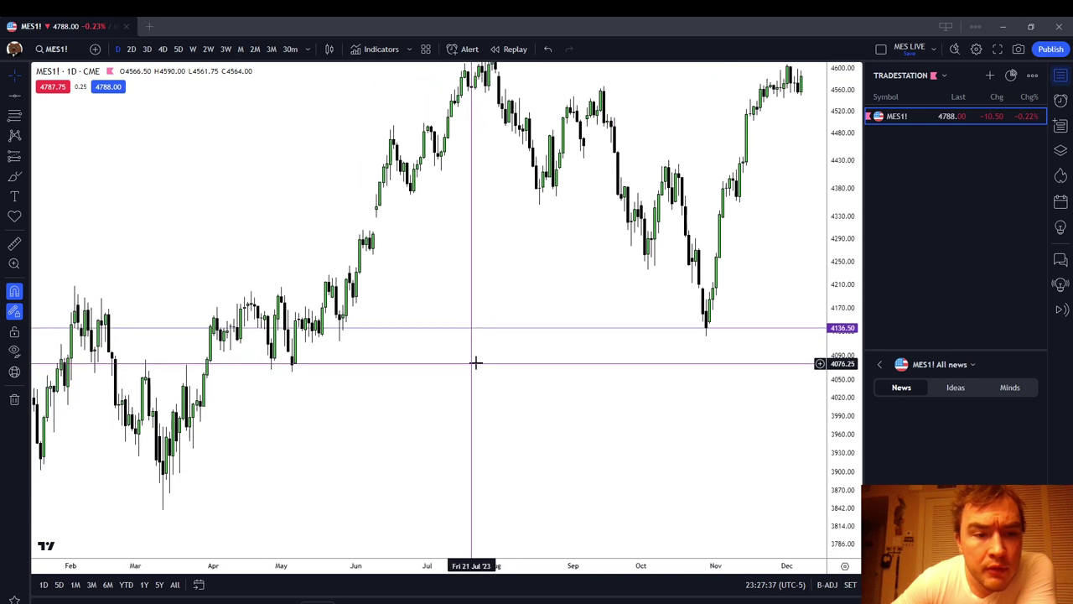
Step: Try to draw a magnet-snapped Fibonacci retracement on the 24 May 2023 lower wick from 4114.00 to 4150.75
left_click(15, 115)
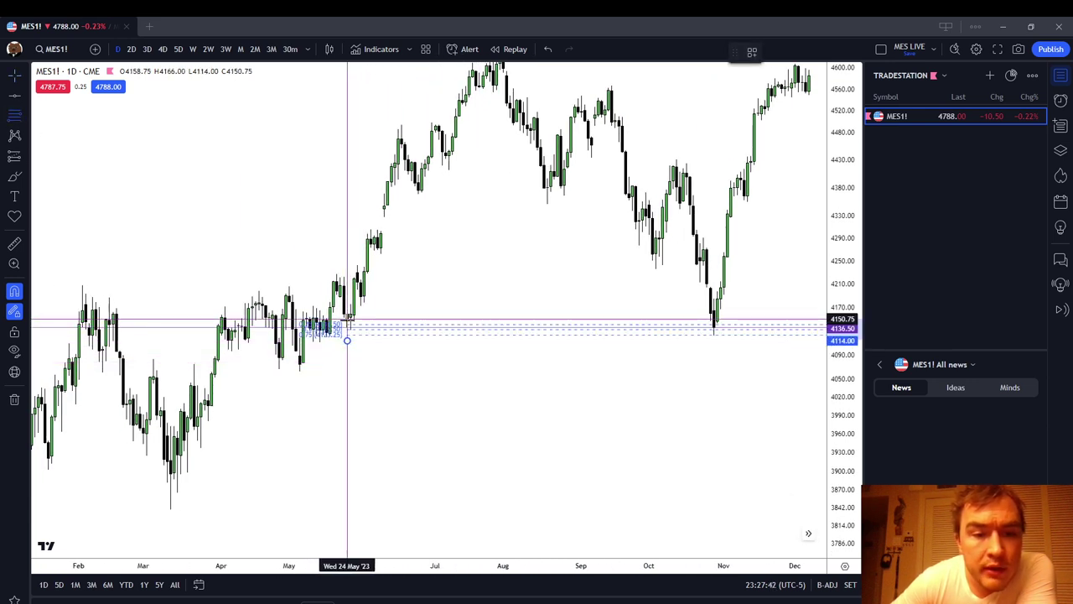
scroll(338, 371, "left", 3)
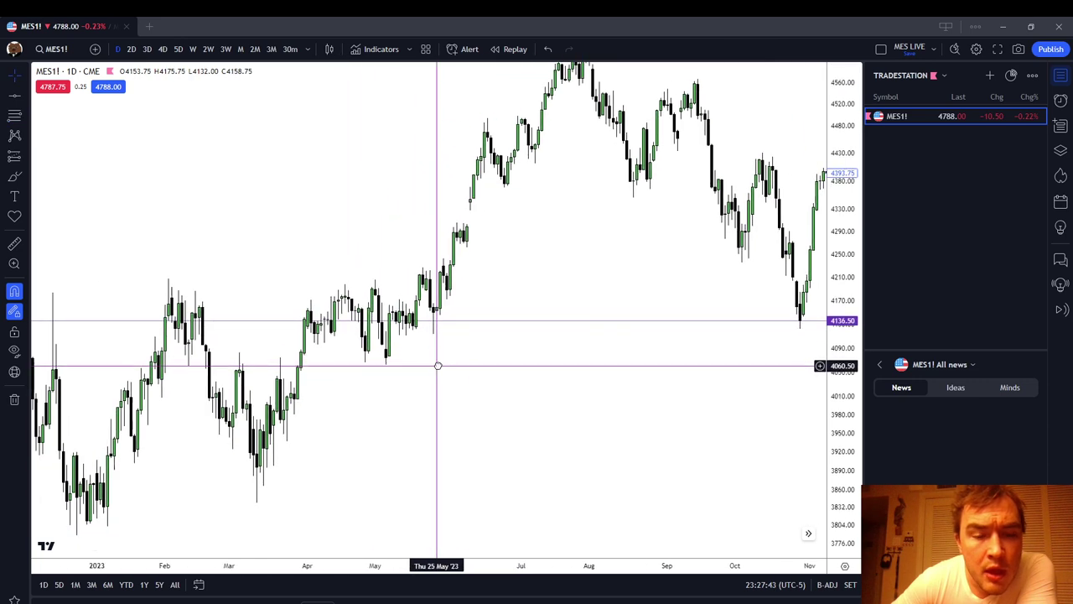
left_click(422, 319)
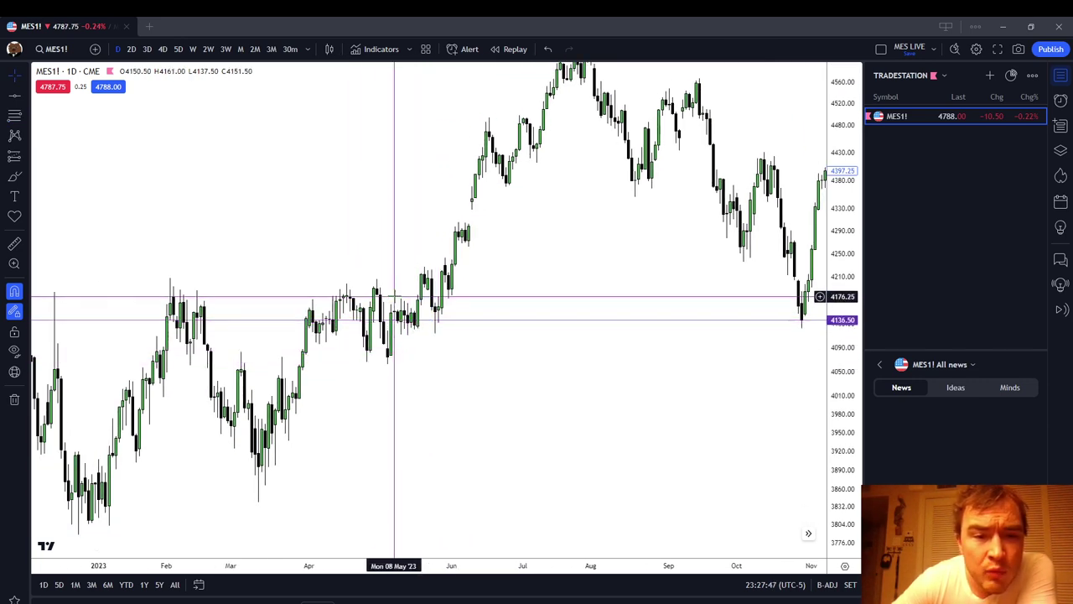
Step: Draw an unsnapped rectangle over the candles from 3 to 19 May 2023, between about 4171.50 and 4113.75
left_click(26, 176)
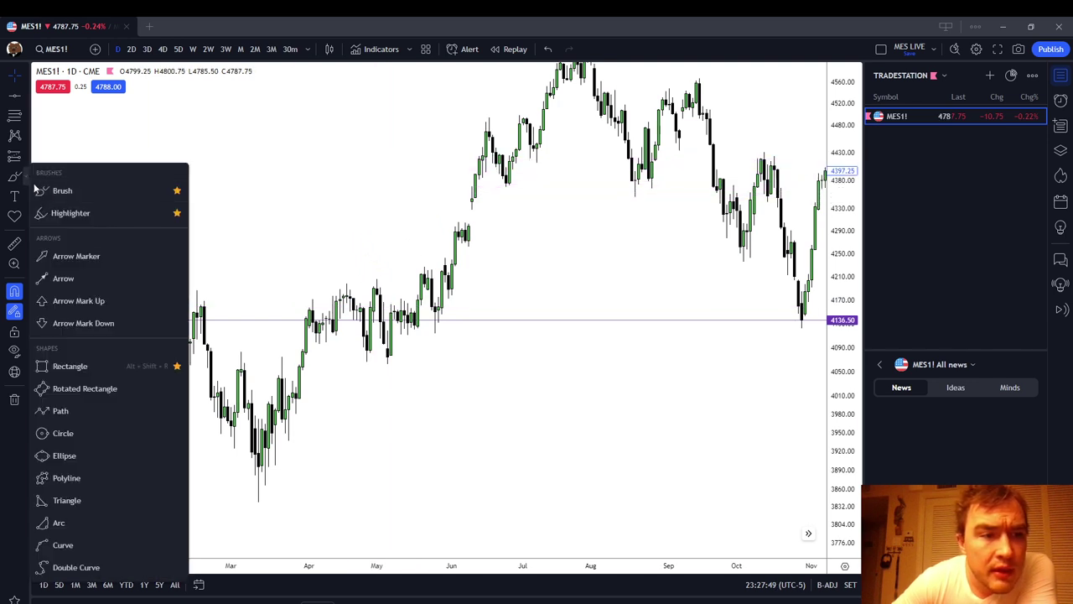
left_click(80, 366)
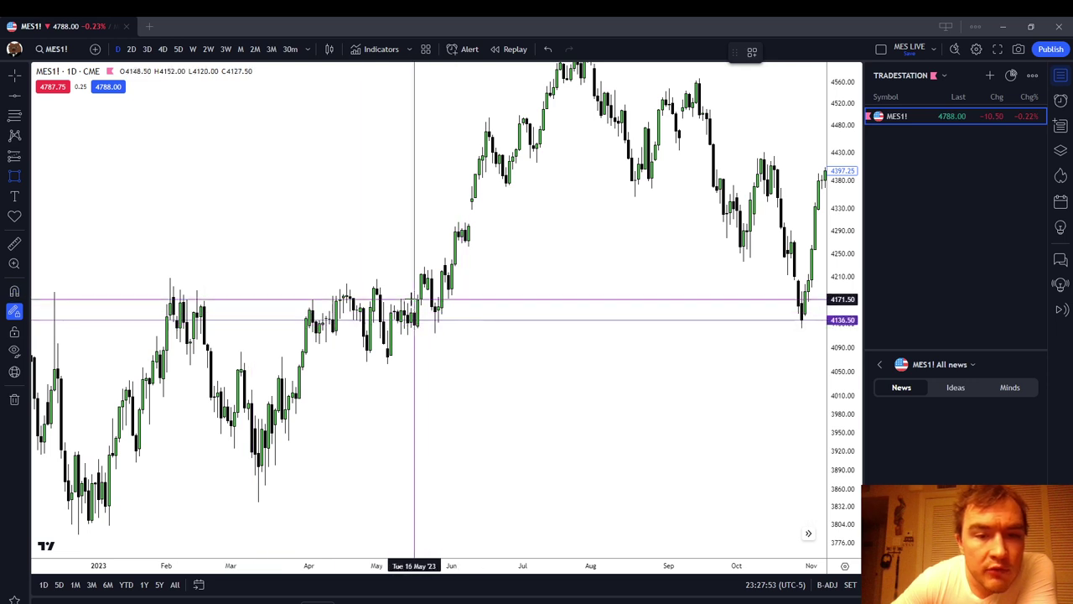
left_click_drag(383, 299, 411, 334)
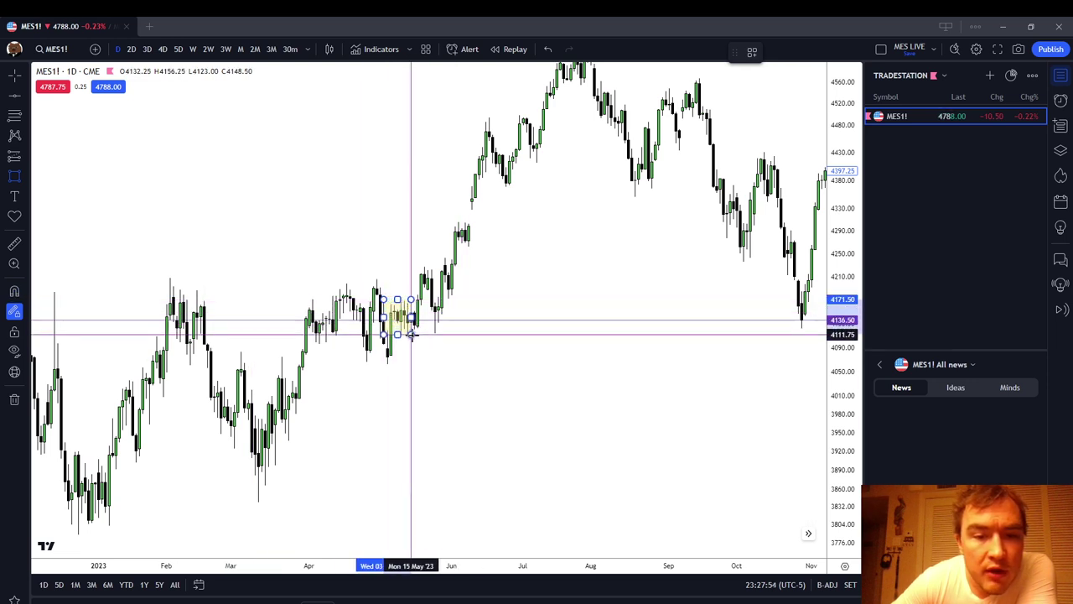
left_click(462, 355)
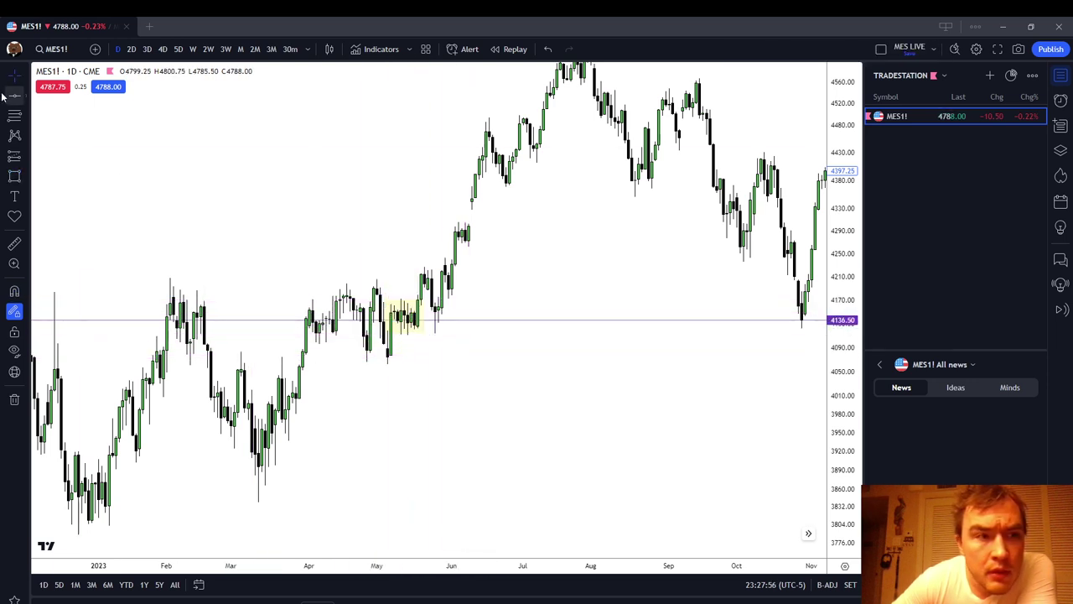
key("alt+c")
left_click(402, 297)
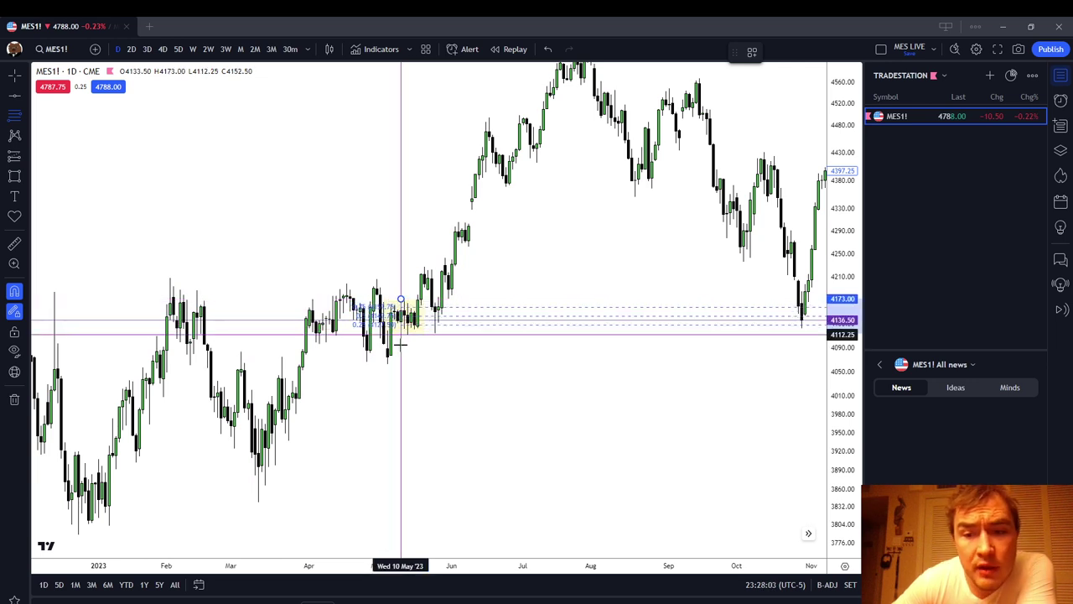
key("Escape")
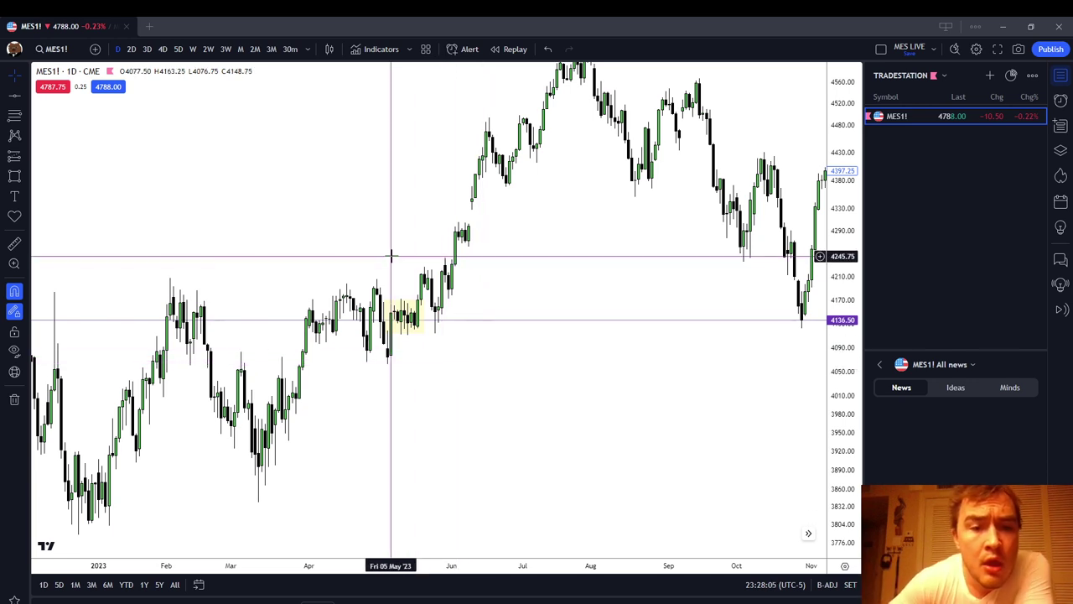
Step: Change the May rectangle's fill colour from the yellow swatch to light cyan
left_click(409, 311)
left_click(795, 53)
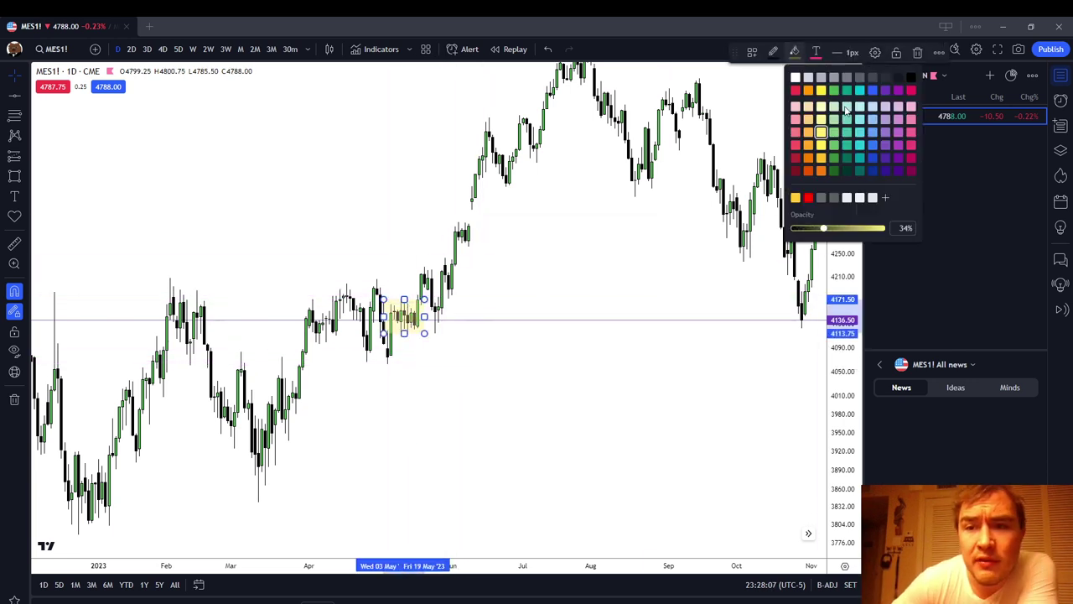
left_click(858, 123)
left_click(553, 264)
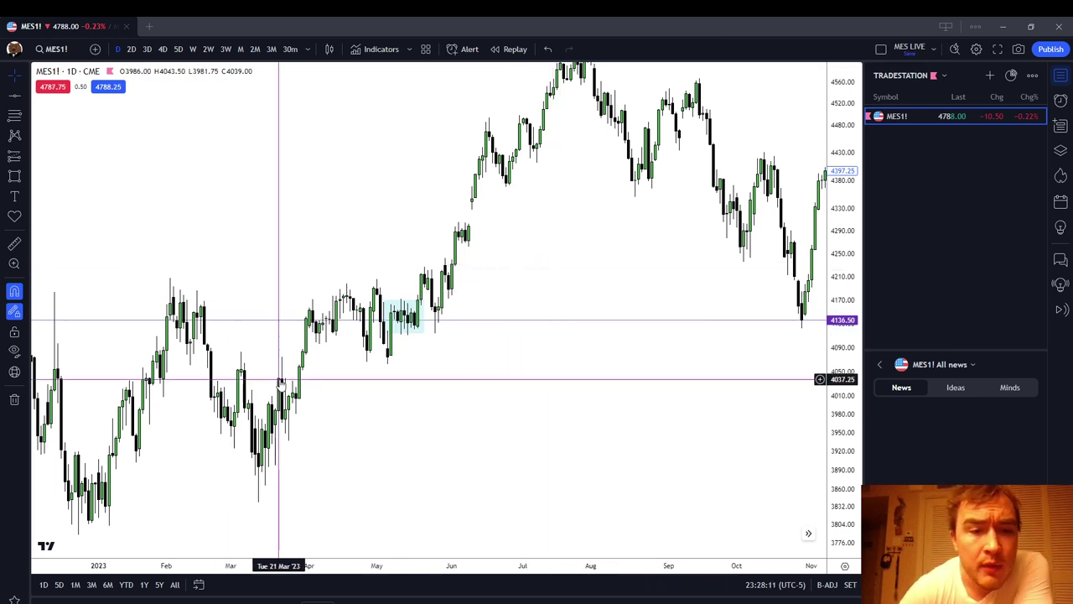
Step: Narrow the cyan rectangle and place it over the late-April 2023 candles, with its lower edge at 4102.50
scroll(515, 377, "left", 5)
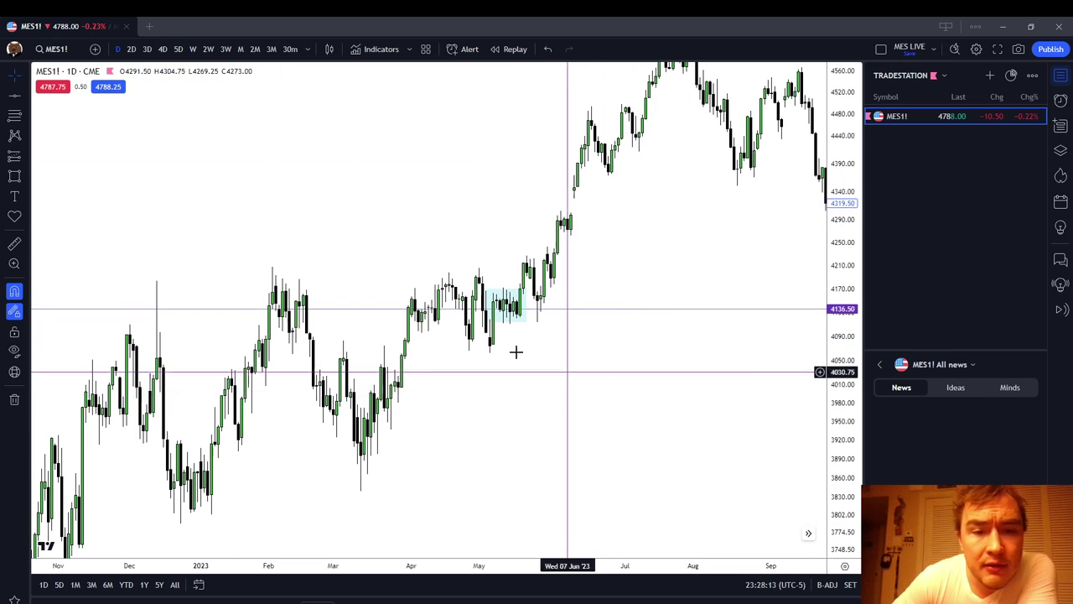
left_click(523, 321)
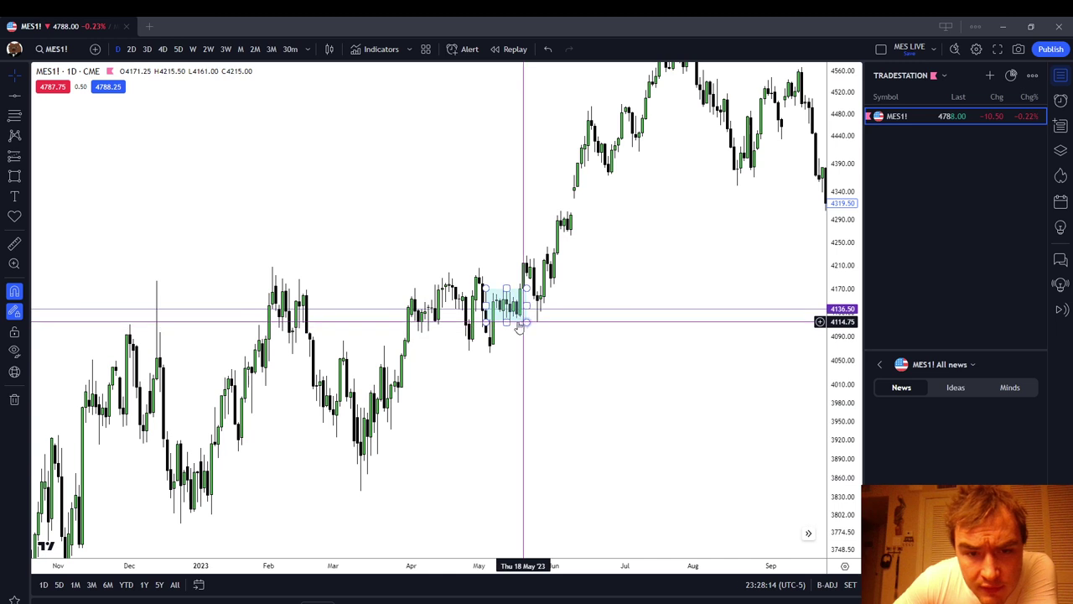
left_click(469, 306)
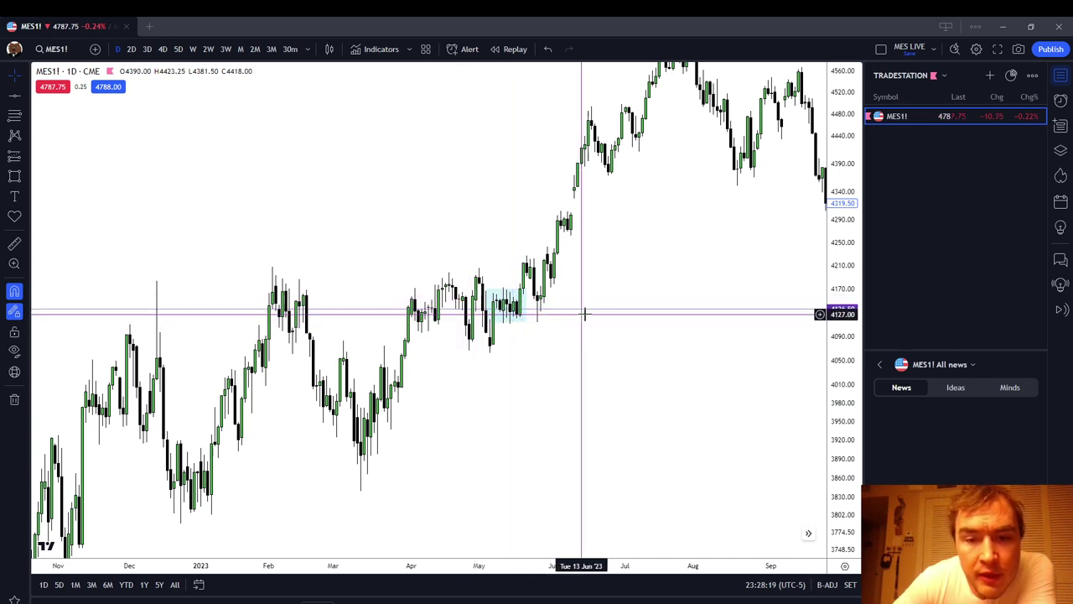
scroll(537, 327, "right", 3)
scroll(587, 335, "down", 3)
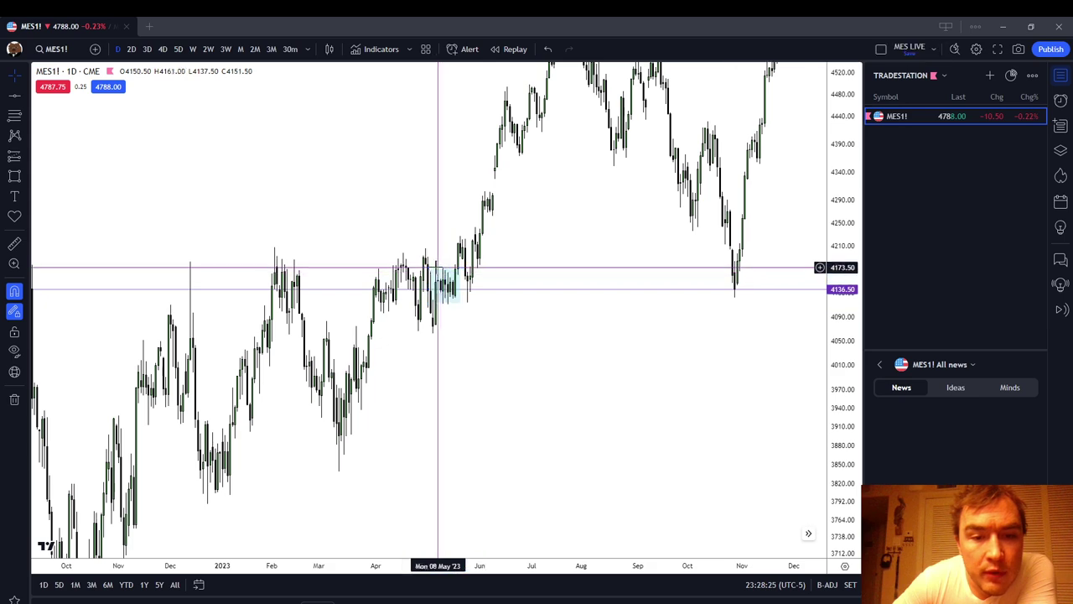
left_click(438, 281)
left_click_drag(424, 291, 409, 293)
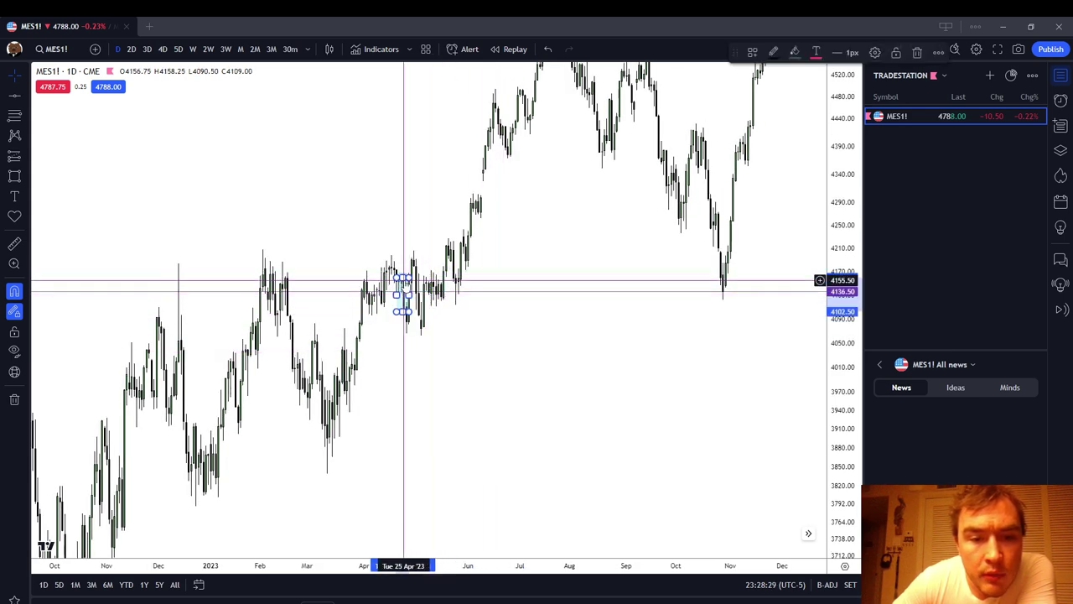
key("Delete")
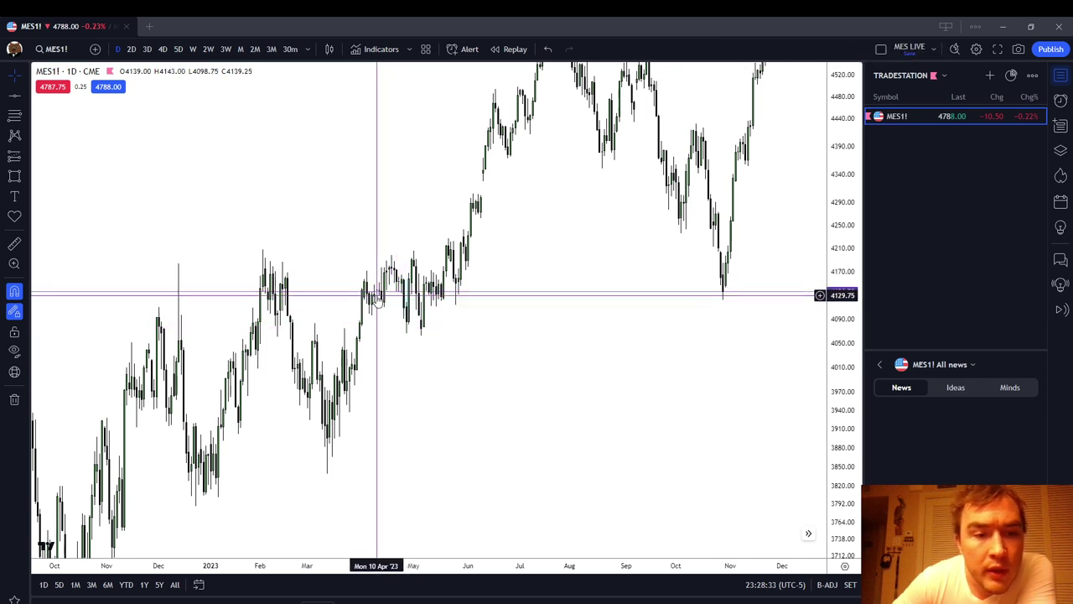
Step: Remove all drawings from the daily chart
left_click_drag(620, 357, 475, 275)
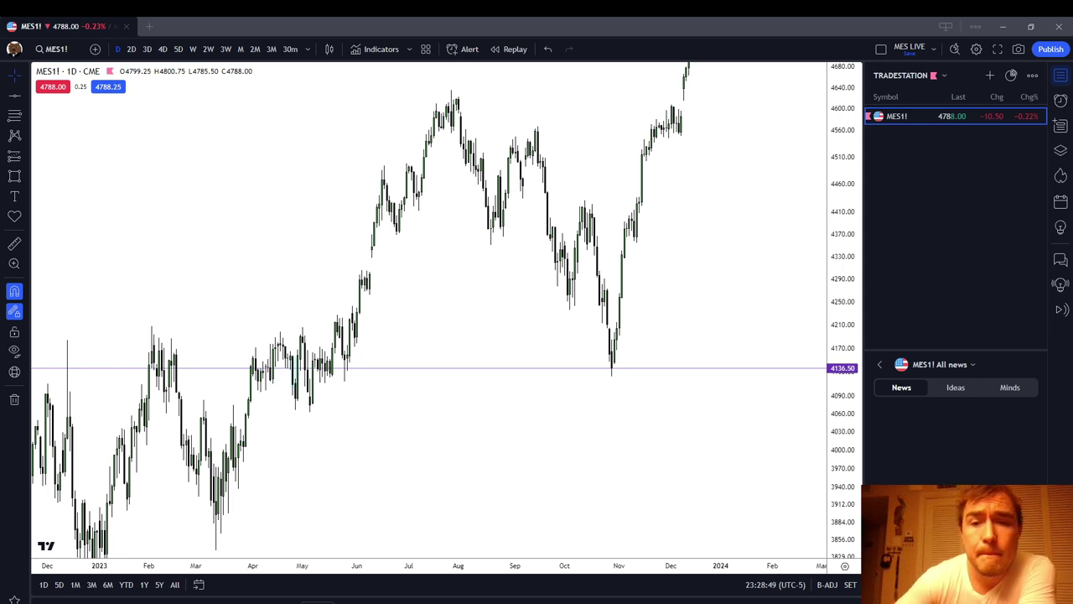
right_click(748, 231)
left_click(810, 461)
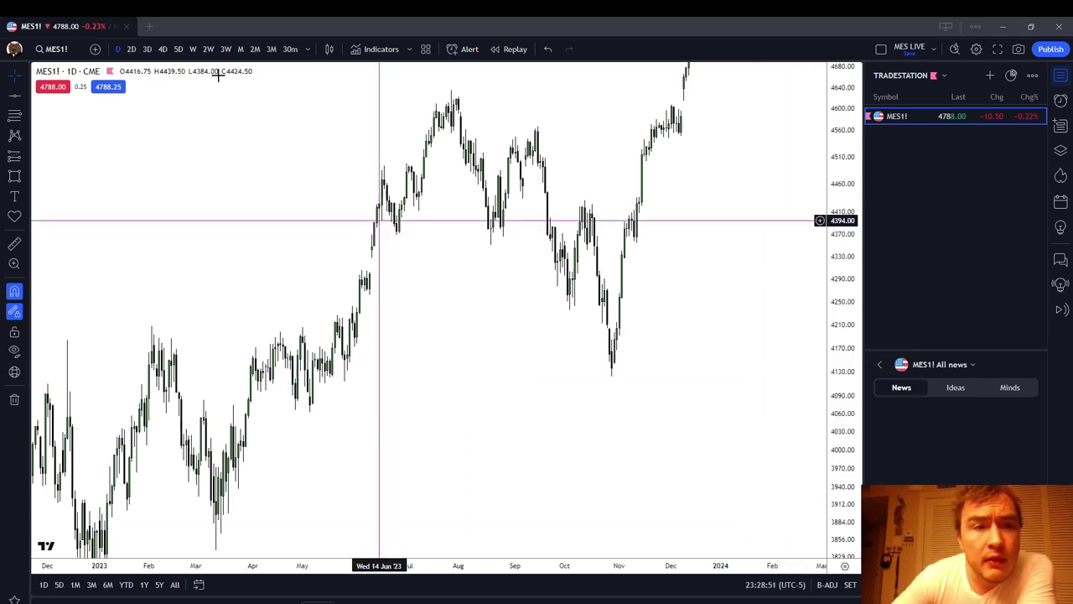
Step: Switch the chart to the 10-minute interval and show regular trading hours only
left_click(307, 48)
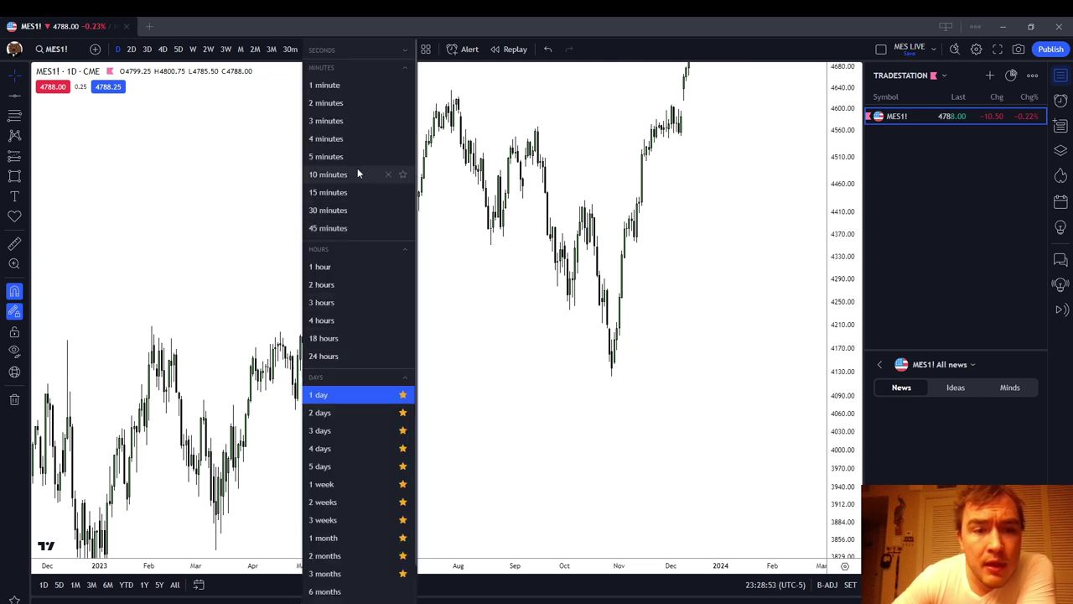
left_click(327, 173)
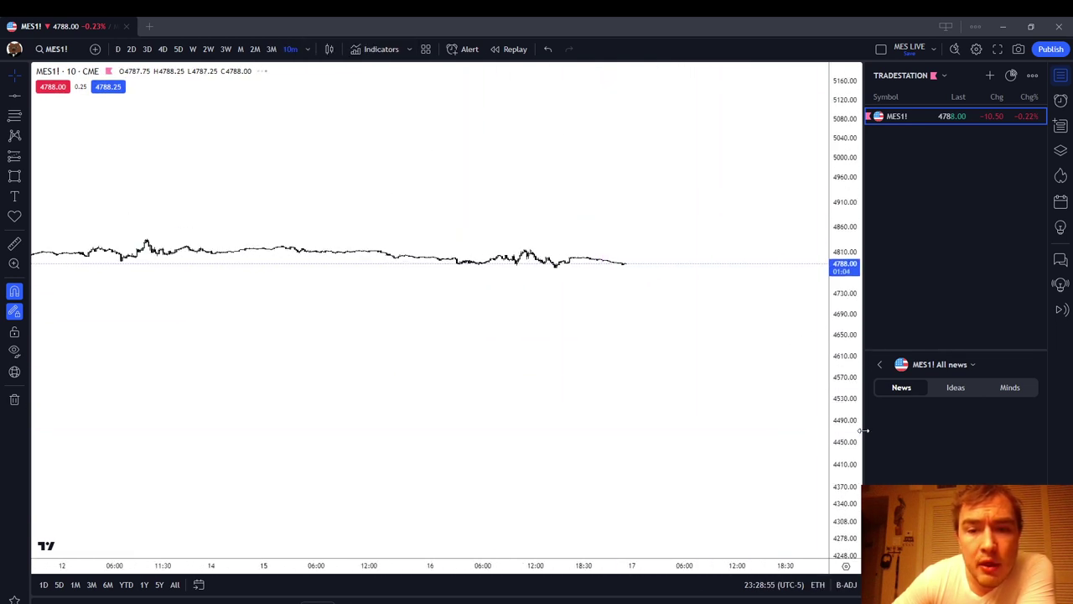
scroll(662, 420, "up", 3)
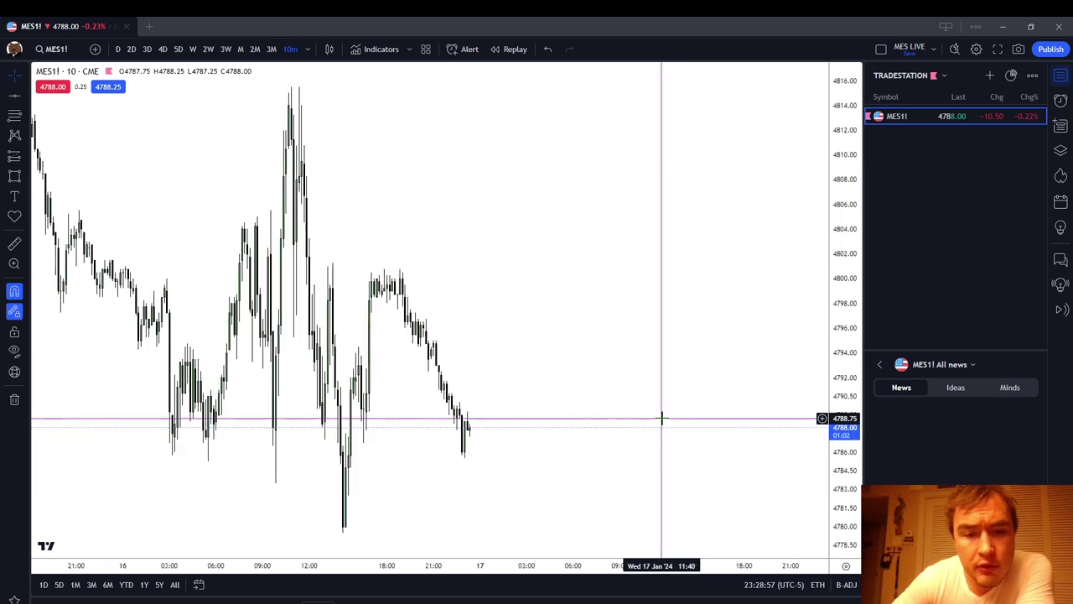
scroll(658, 393, "down", 3)
scroll(833, 436, "down", 2)
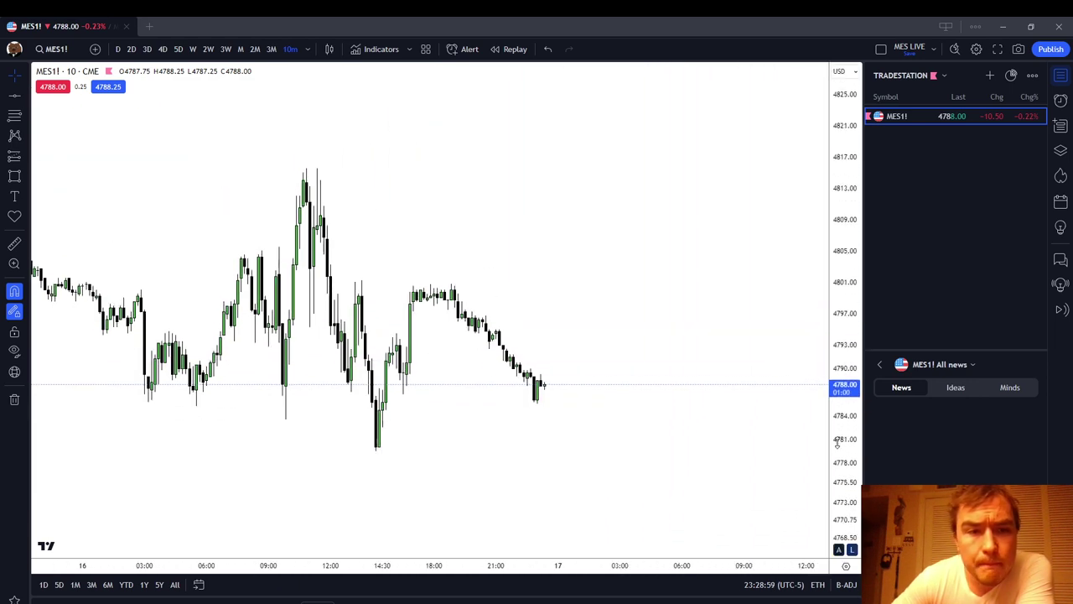
scroll(718, 338, "left", 3)
scroll(662, 319, "down", 2)
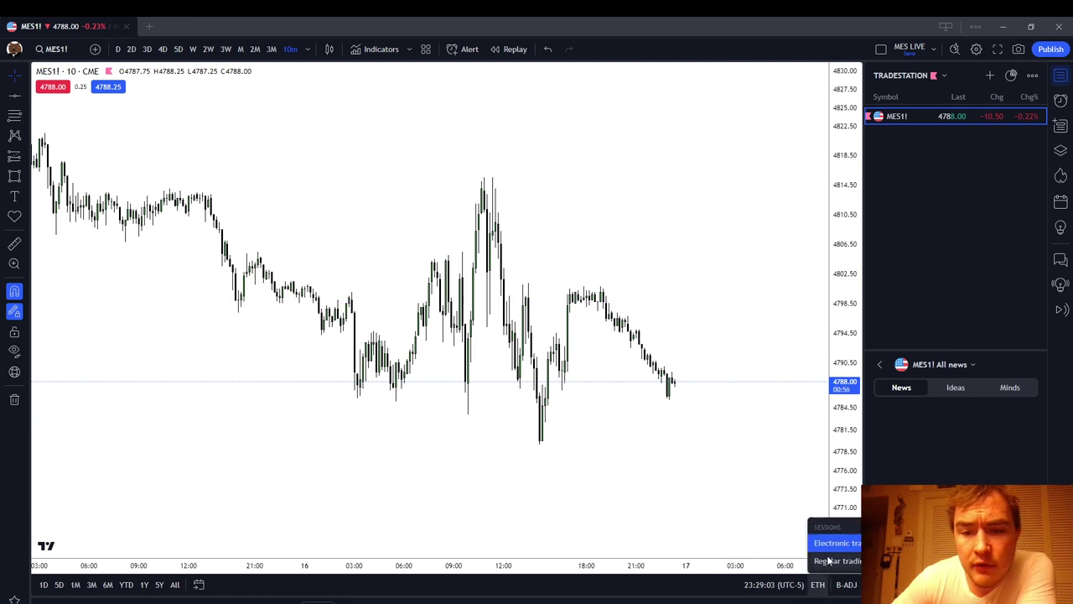
left_click(829, 560)
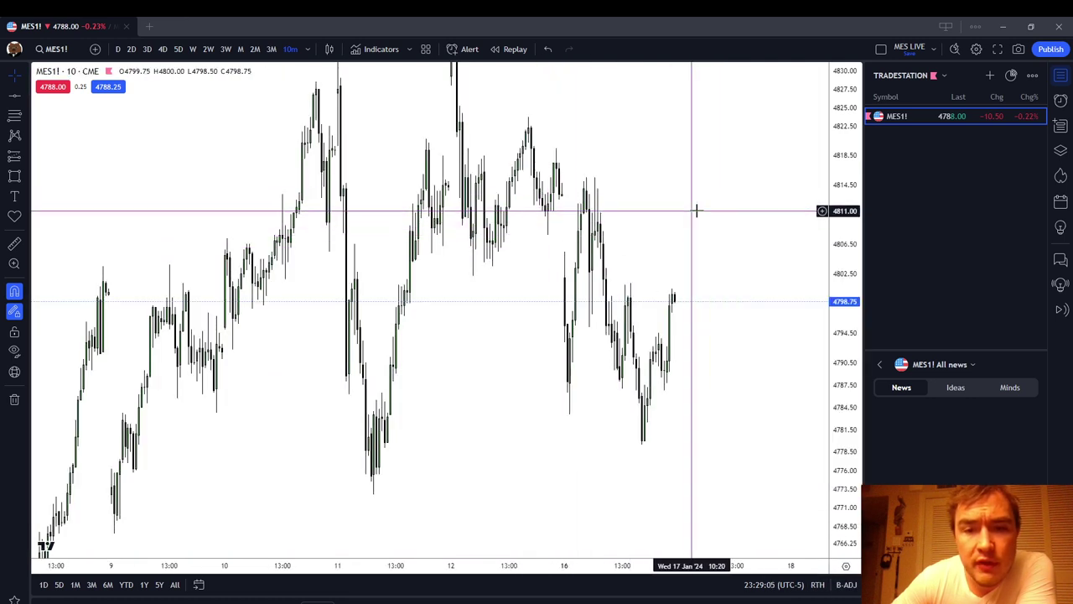
left_click_drag(846, 218, 804, 316)
left_click(14, 175)
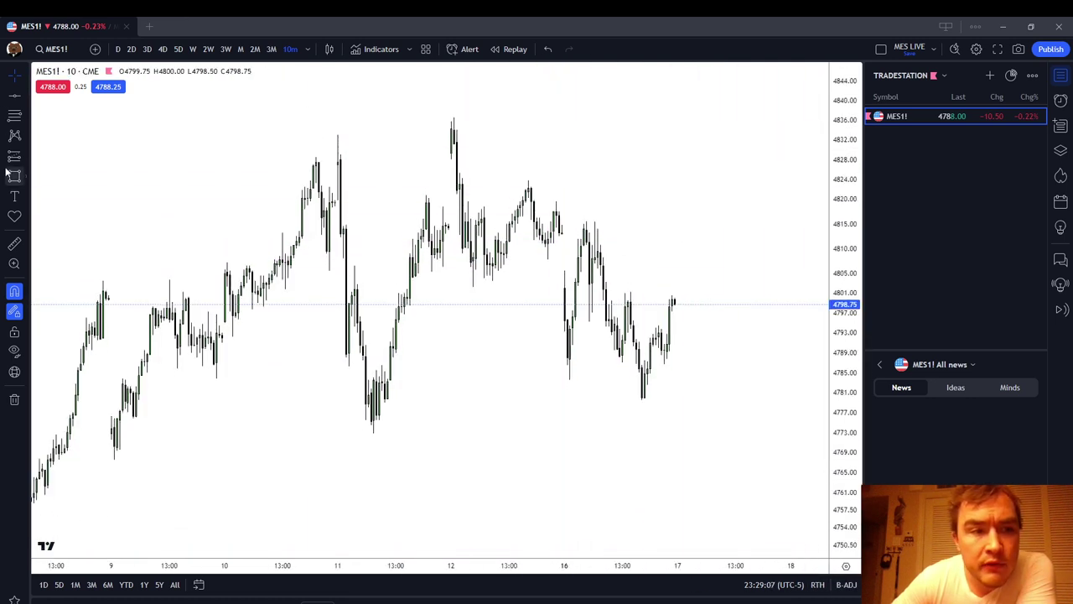
mouse_move(254, 110)
left_mouse_down()
mouse_move(692, 386)
mouse_move(727, 457)
mouse_move(724, 432)
left_mouse_up()
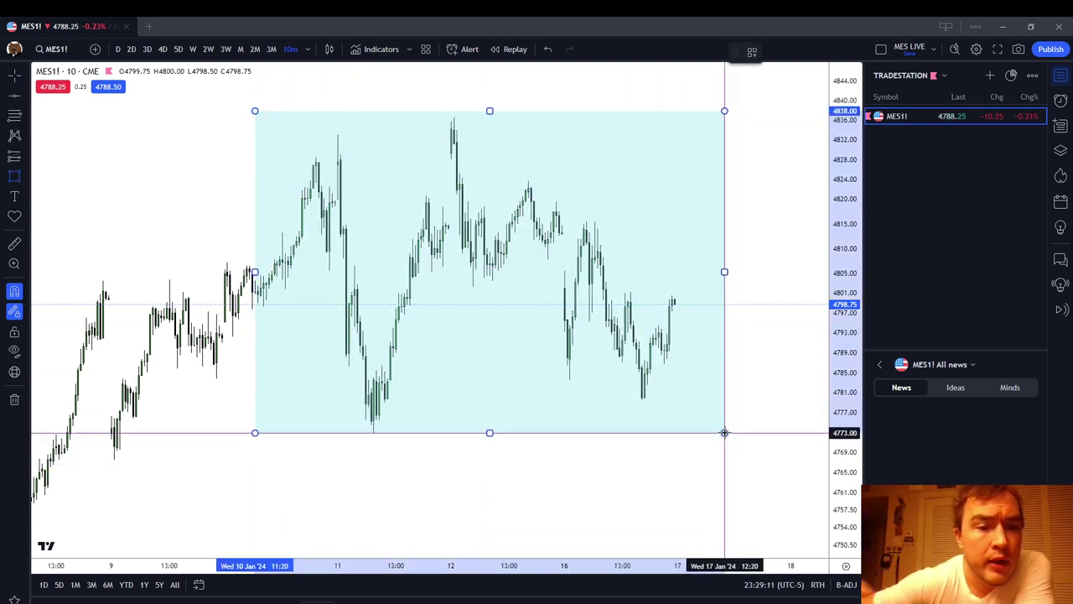
mouse_move(724, 432)
left_mouse_down()
mouse_move(709, 436)
mouse_move(733, 445)
left_mouse_up()
key("Escape")
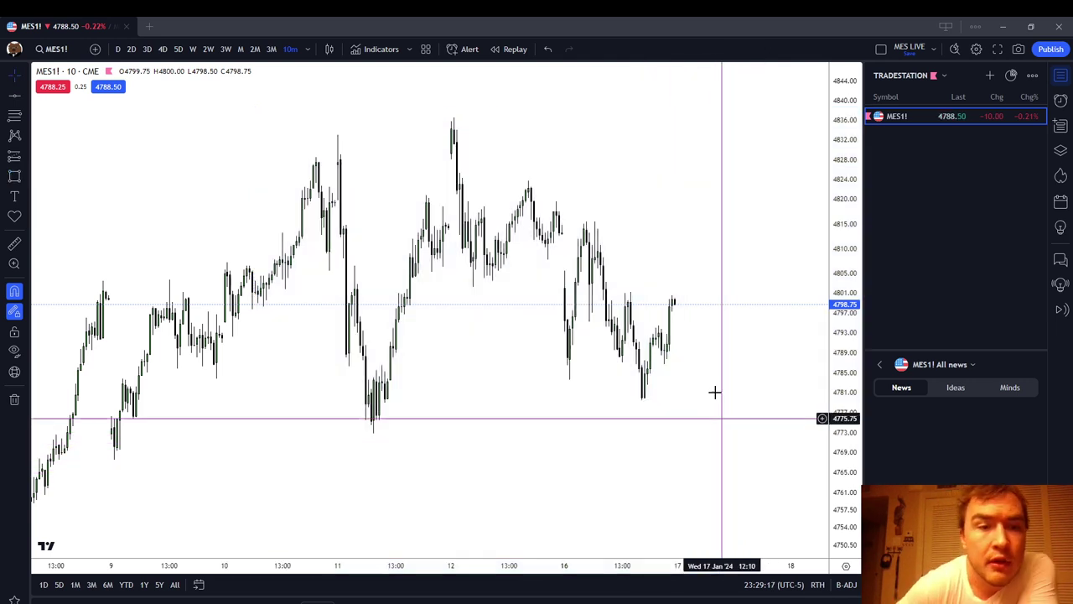
Step: Brush a circle around the 12 January 14:10 high with arrows back to the early 12, 11 and 10 January candles, and clear all drawings
scroll(488, 209, "up", 2)
scroll(489, 210, "left", 2)
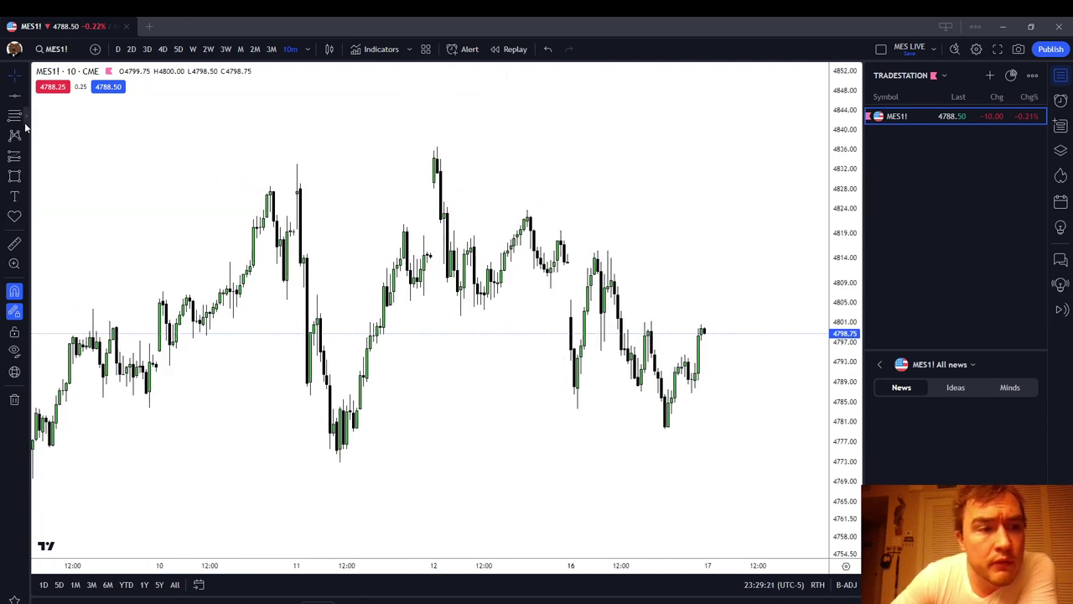
left_click(25, 179)
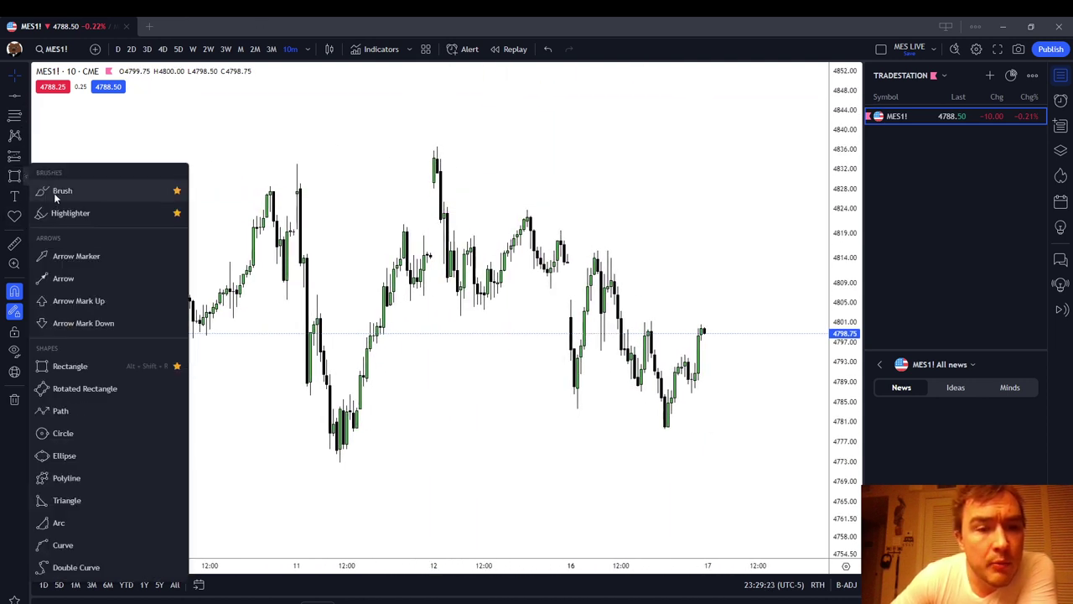
left_click(55, 192)
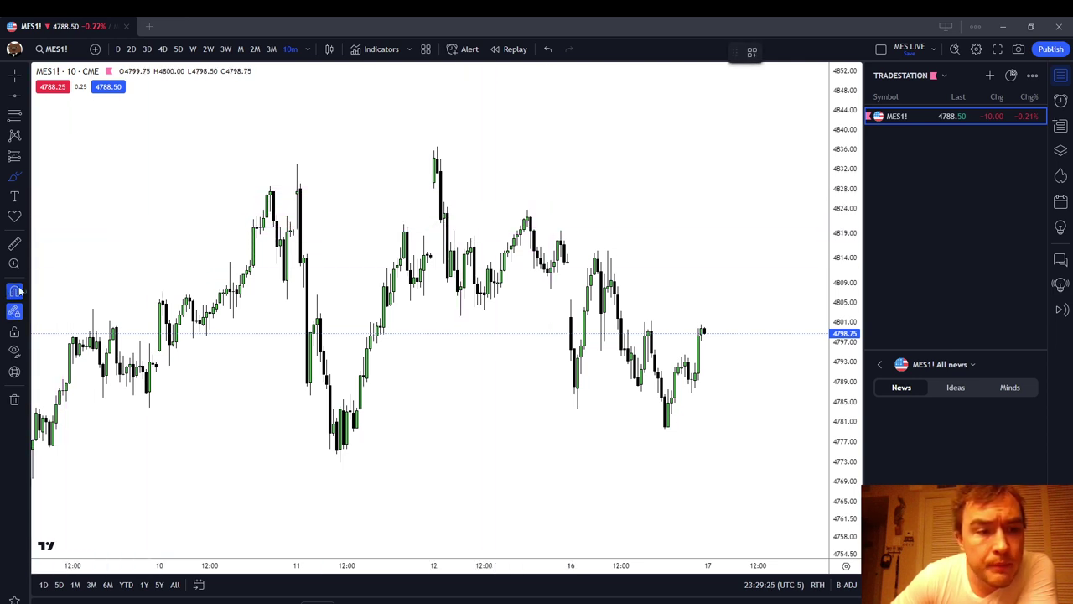
mouse_move(532, 210)
left_mouse_down()
mouse_move(518, 210)
mouse_move(533, 223)
mouse_move(530, 210)
left_mouse_up()
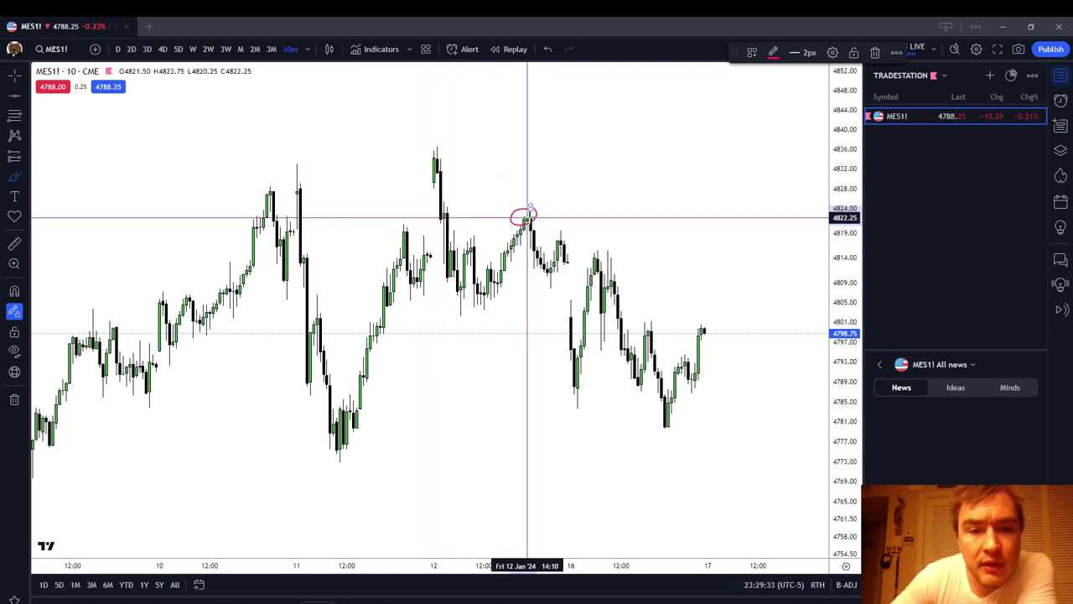
left_click_drag(527, 215, 446, 212)
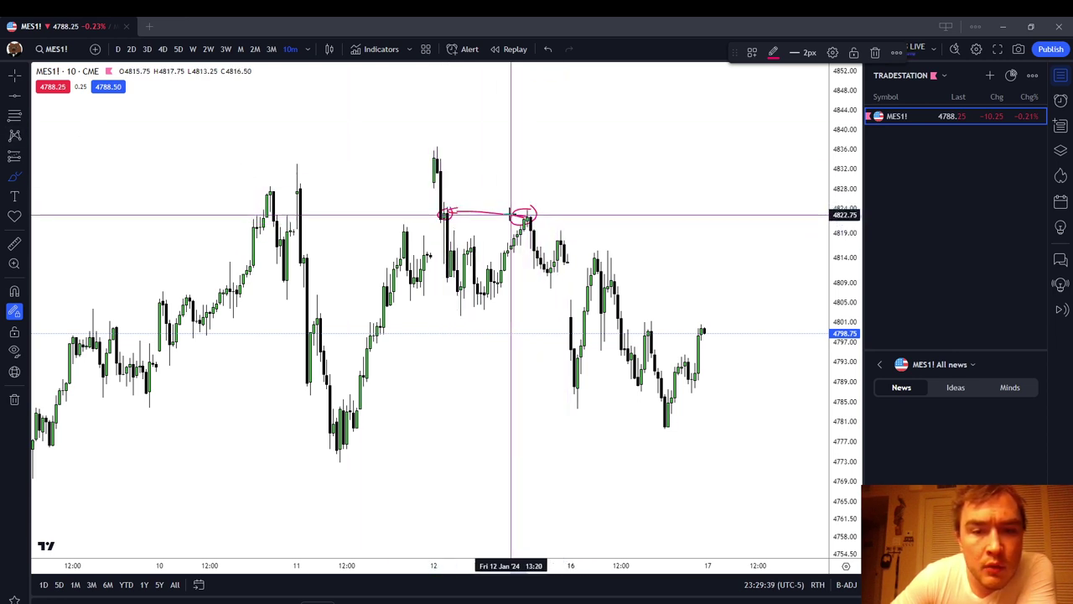
left_click_drag(433, 209, 321, 212)
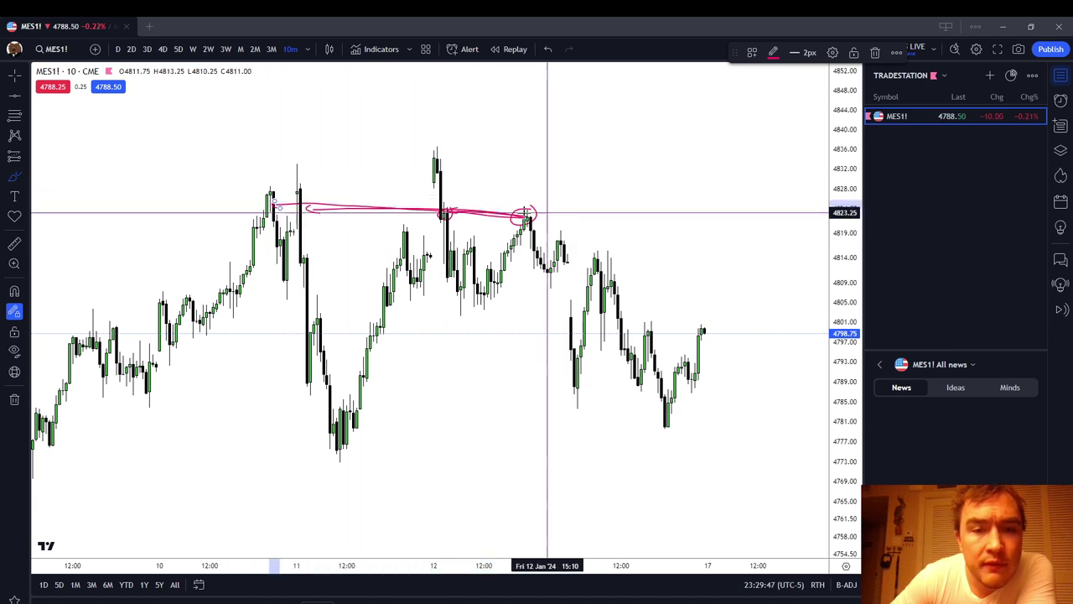
right_click(501, 173)
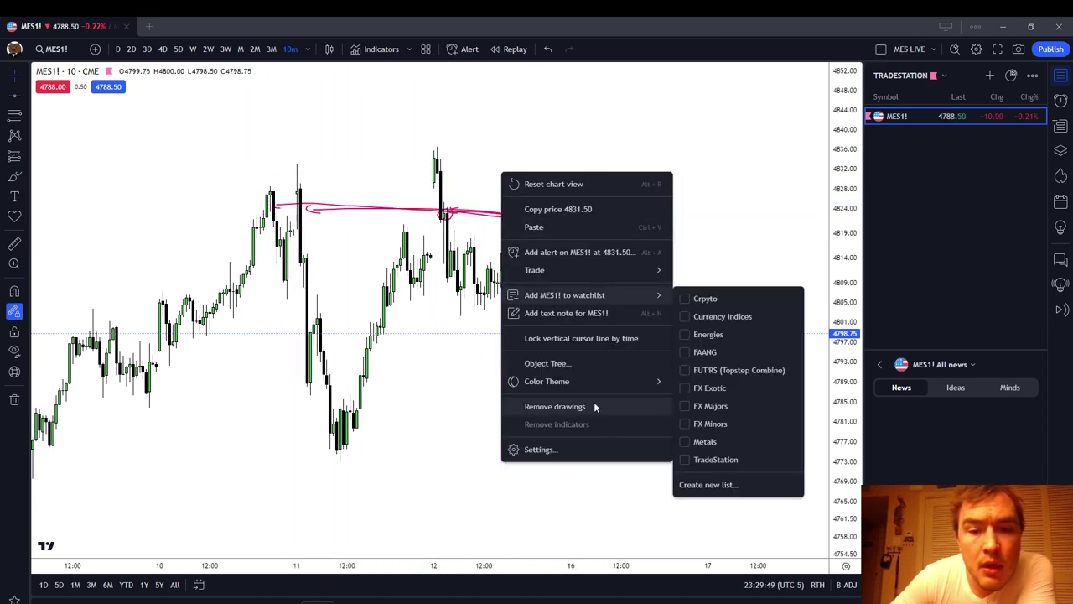
left_click(594, 405)
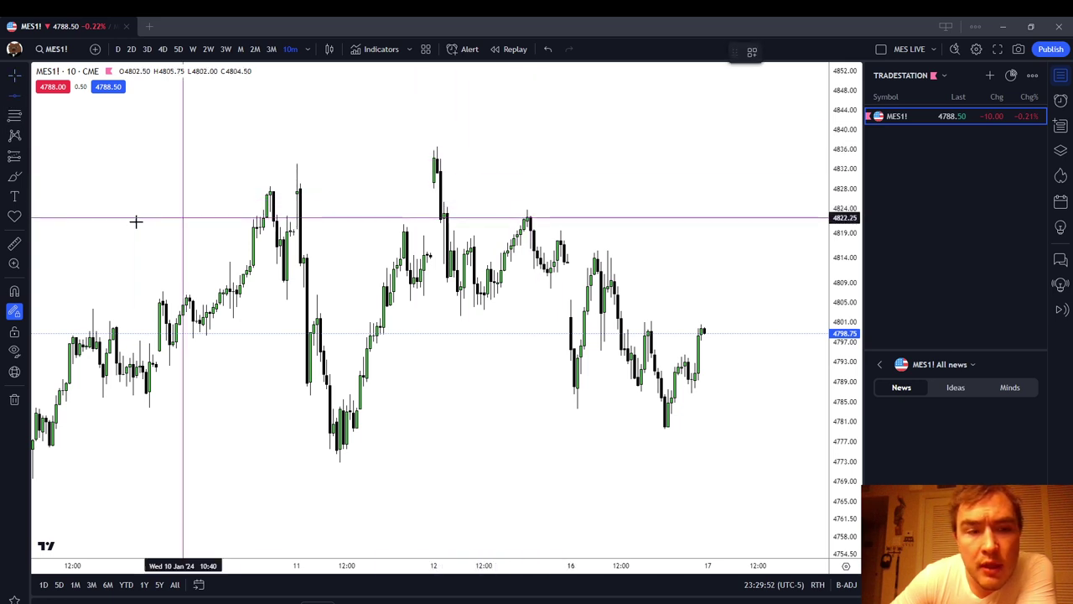
Step: Place a magnet-snapped horizontal line at the 12 January 14:10 candle's close, 4822.25
left_click(15, 291)
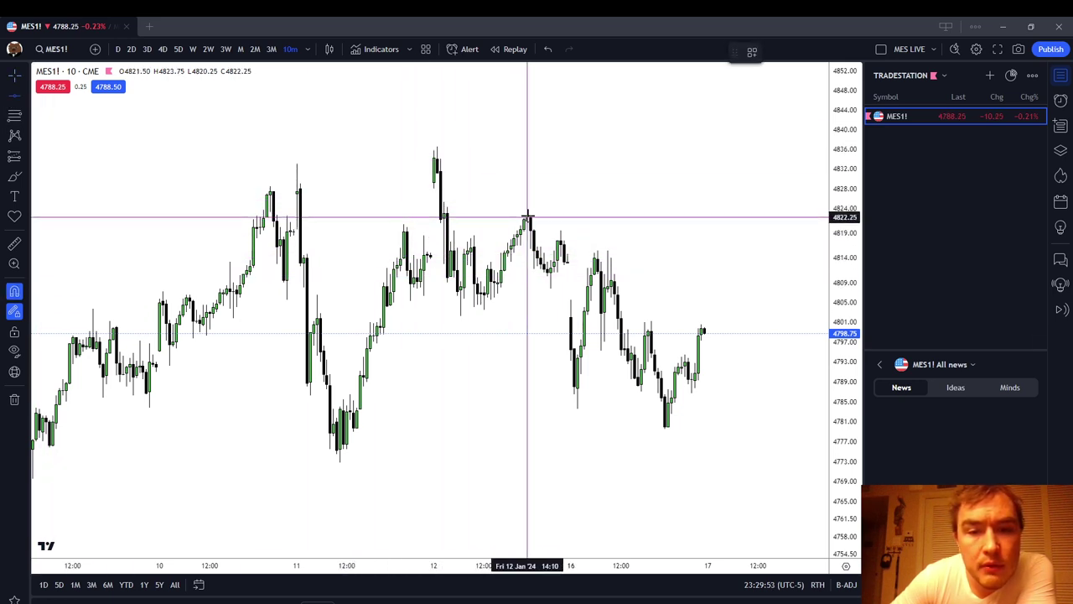
left_click_drag(355, 234, 381, 234)
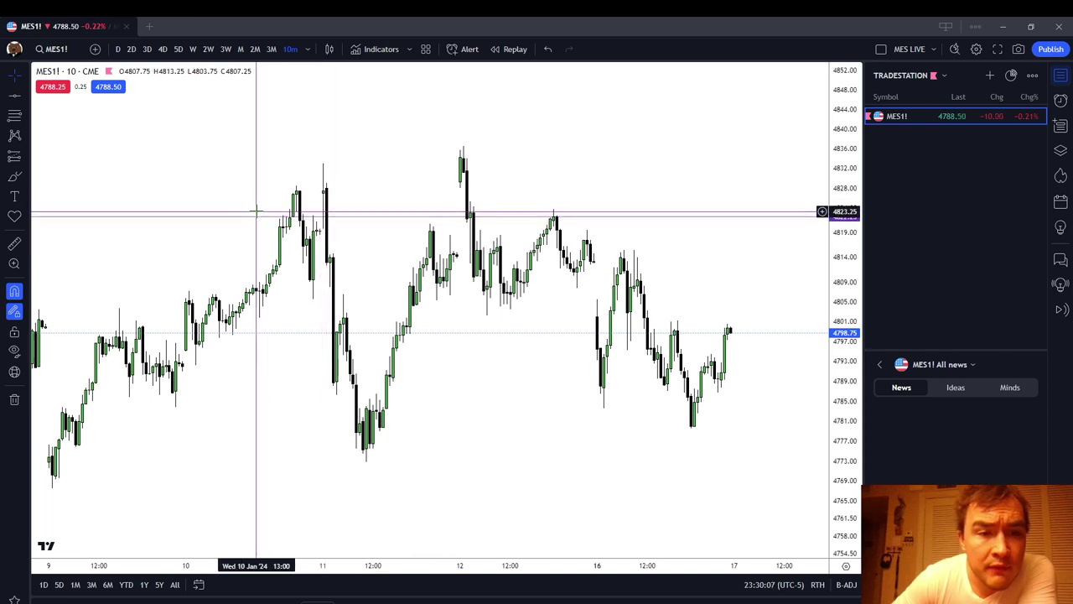
Step: Clear all drawings and place a horizontal line at the 12 January 14:10 candle's high, 4823.75
right_click(363, 176)
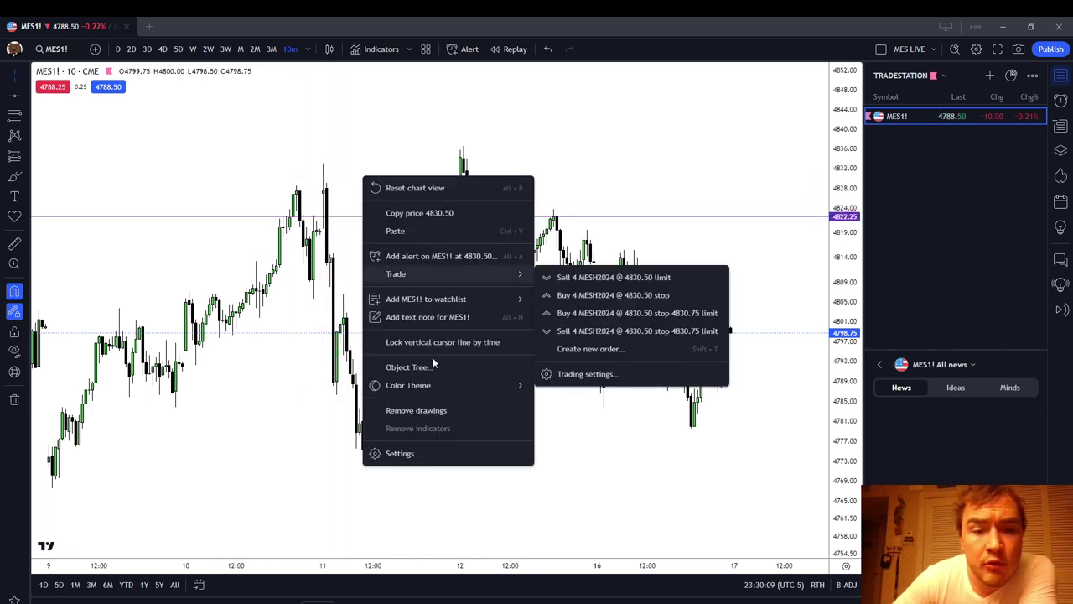
left_click(441, 410)
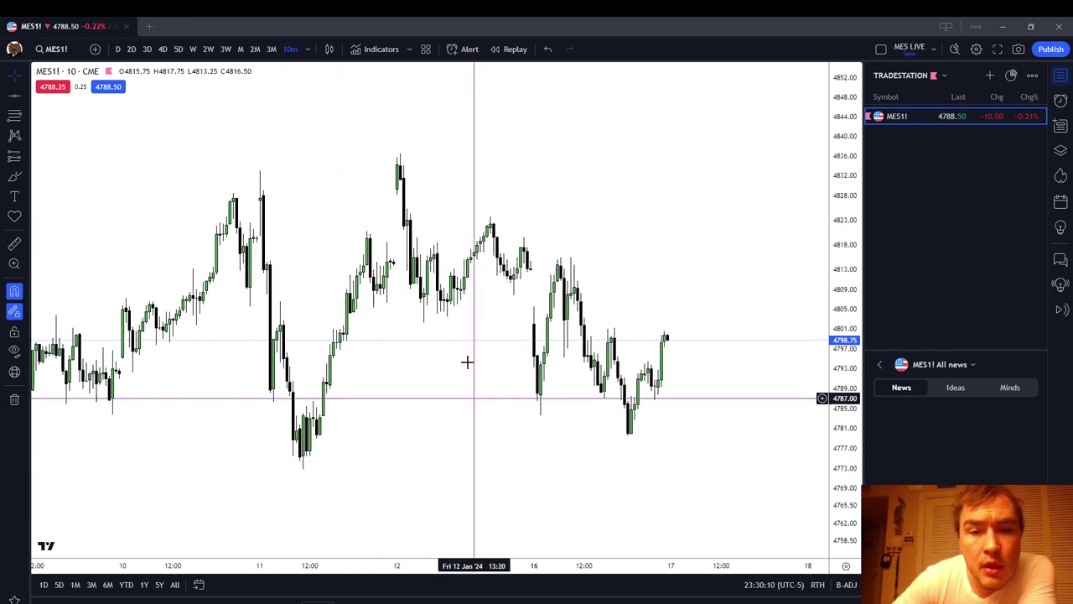
left_click(14, 95)
left_click(489, 216)
left_click(487, 178)
scroll(485, 167, "left", 3)
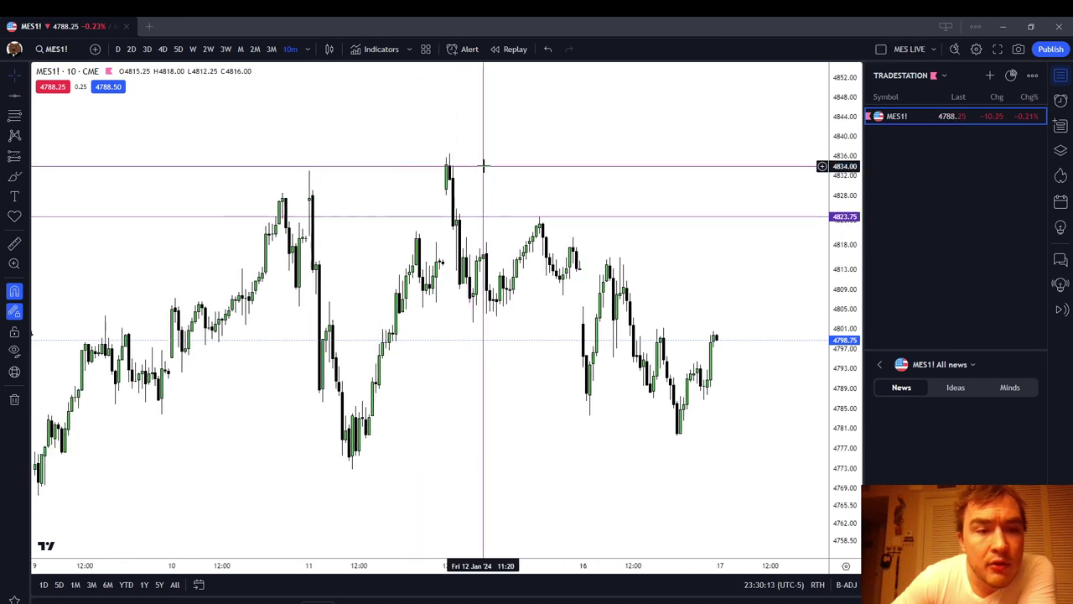
Step: Draw a Fib retracement across the 11 January 09:30 opening gap from 4827.00 to 4819.75, and delete it
left_click(310, 201)
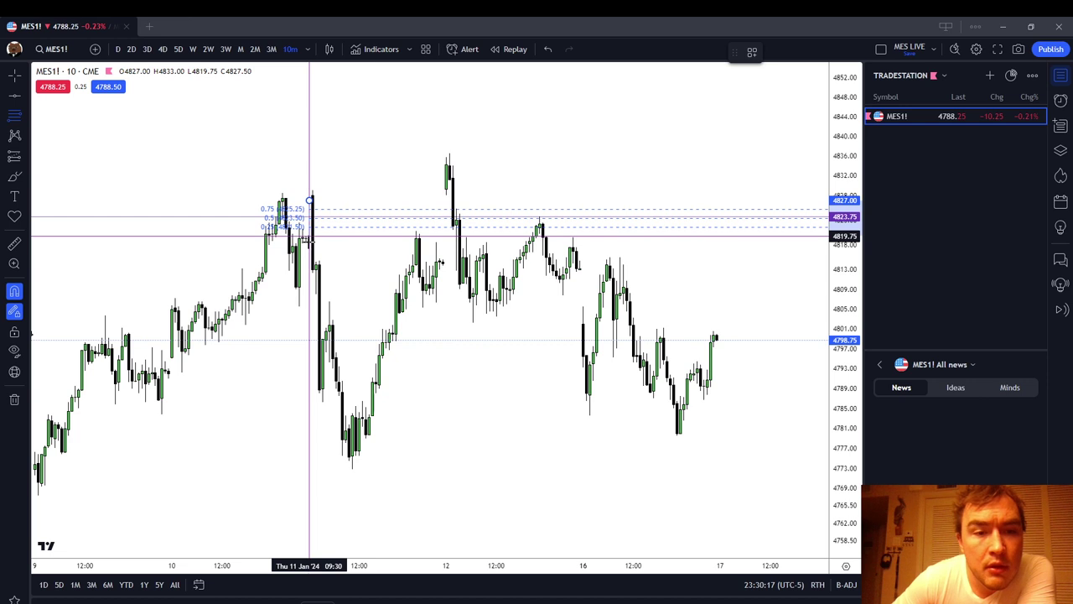
left_click(310, 236)
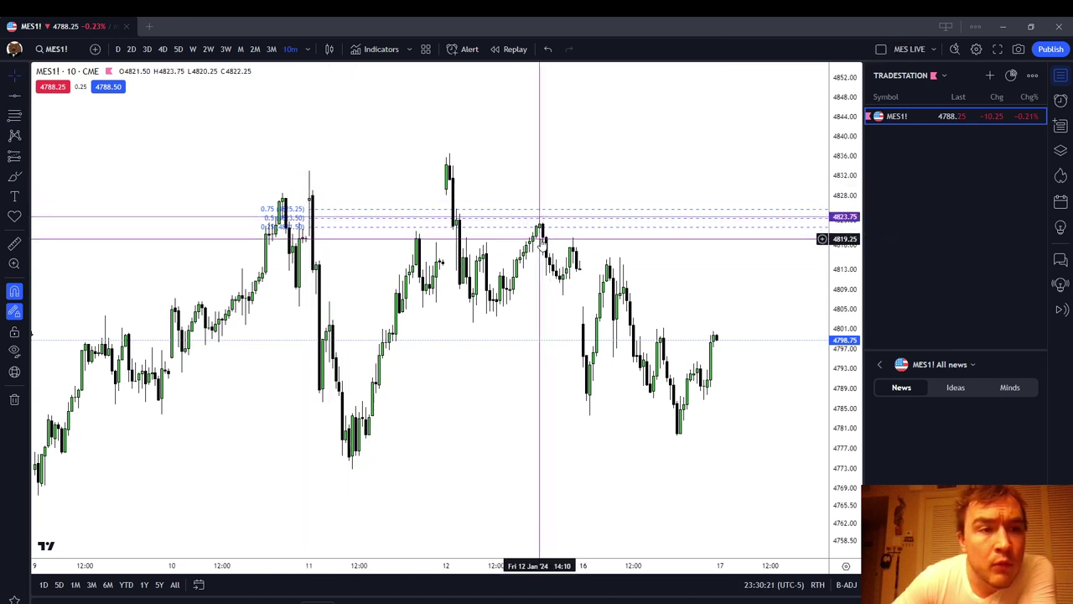
left_click(311, 225)
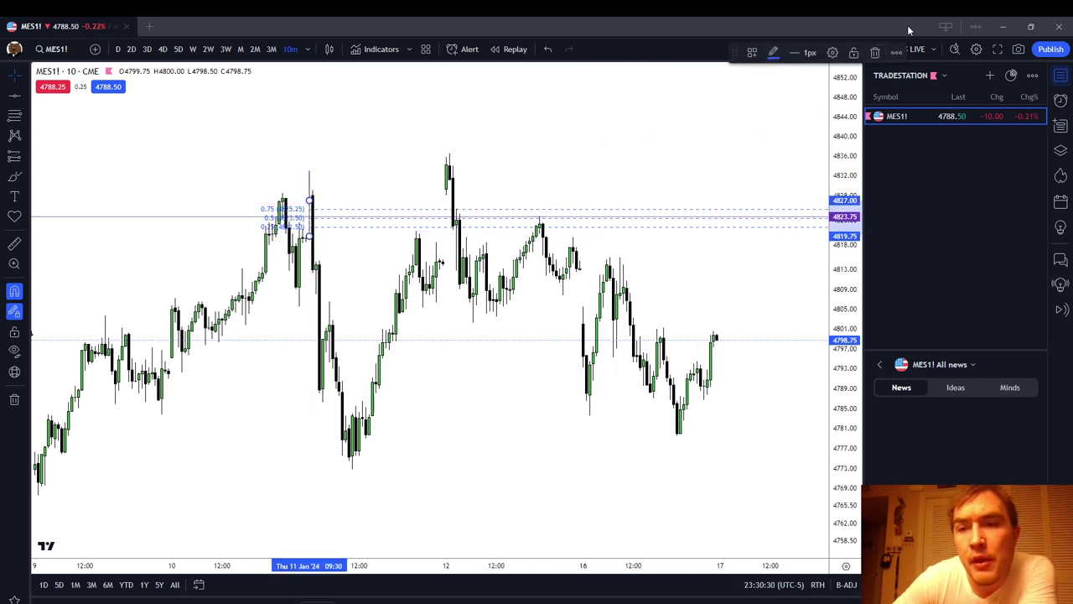
left_click(875, 52)
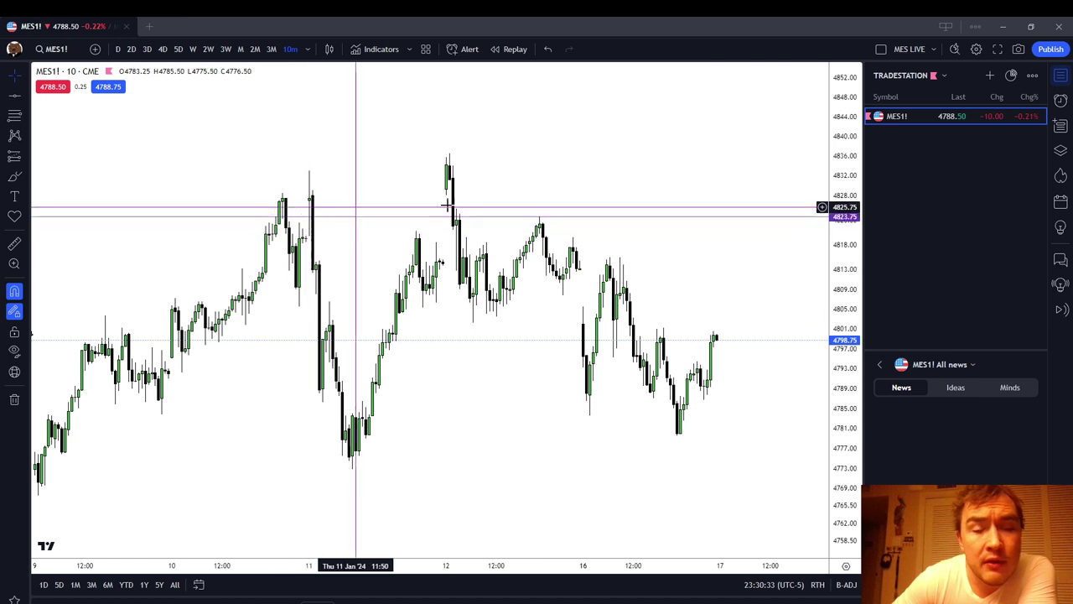
Step: Clear the remaining drawings and place a horizontal line at the late-session 12 January swing high, 4819.50
right_click(529, 199)
left_click(578, 426)
left_click_drag(523, 426, 439, 423)
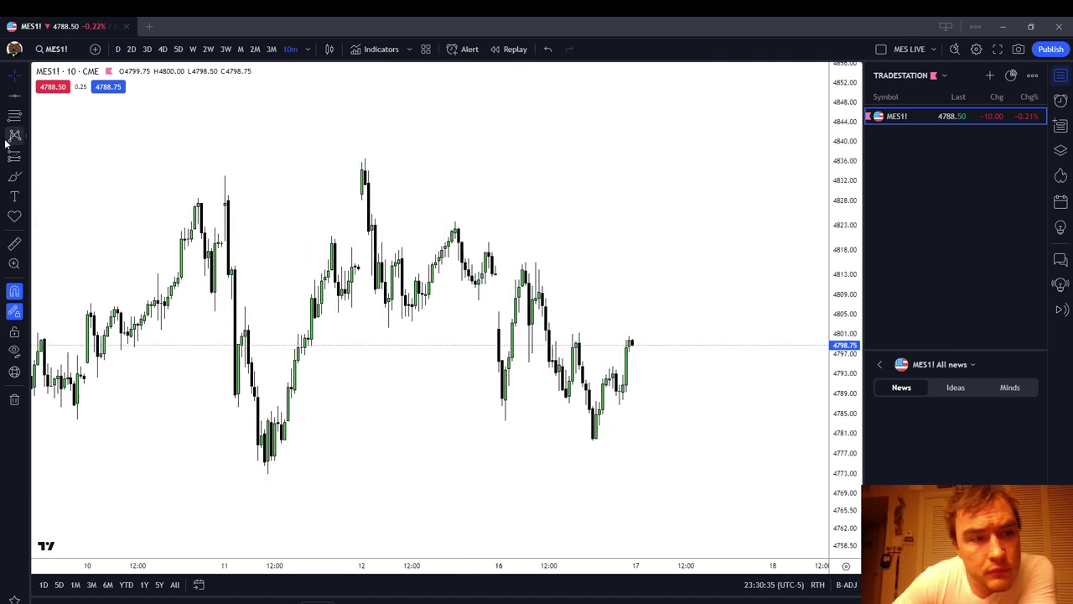
left_click(487, 226)
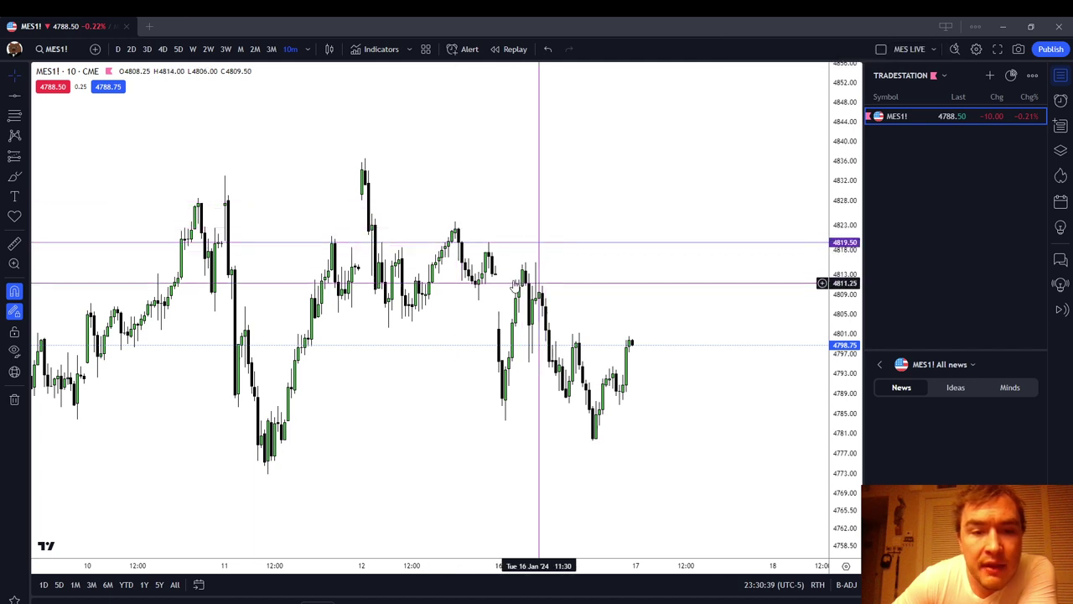
Step: Brush over the 11 January opening drop and the 10 January candles around 14:20, and lower the horizontal line to 4817.50
left_click_drag(400, 328, 474, 360)
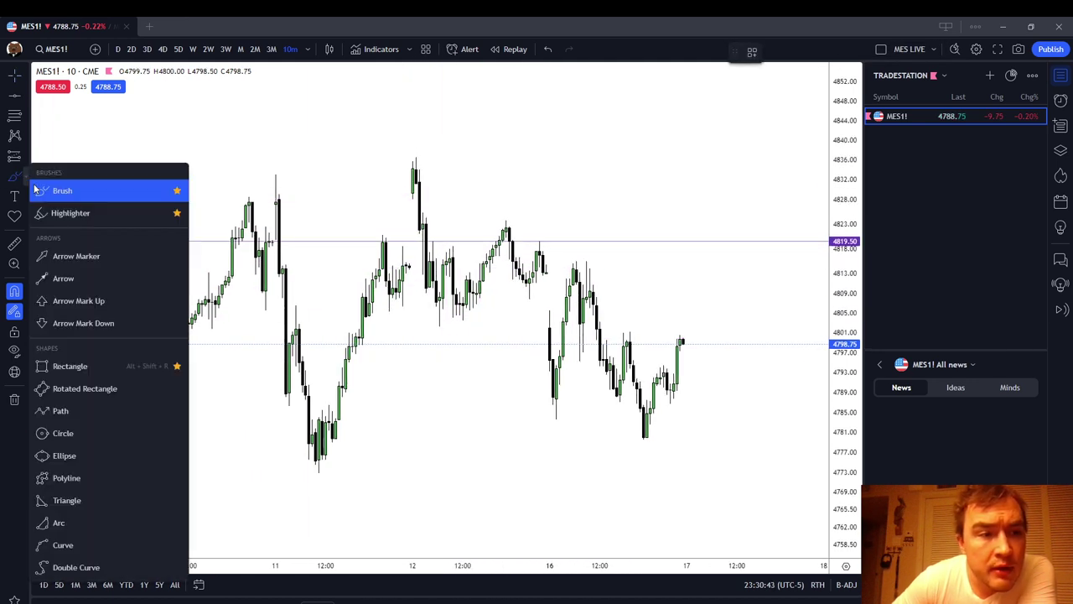
left_click(14, 176)
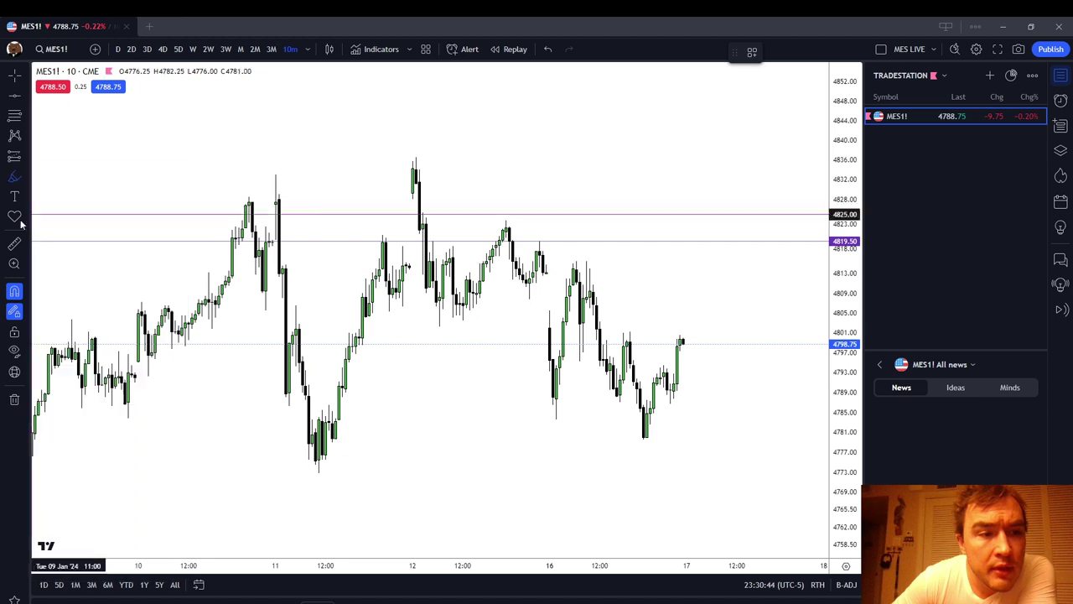
left_click(282, 262)
mouse_move(283, 261)
left_mouse_down()
mouse_move(522, 242)
mouse_move(280, 232)
mouse_move(232, 240)
left_mouse_up()
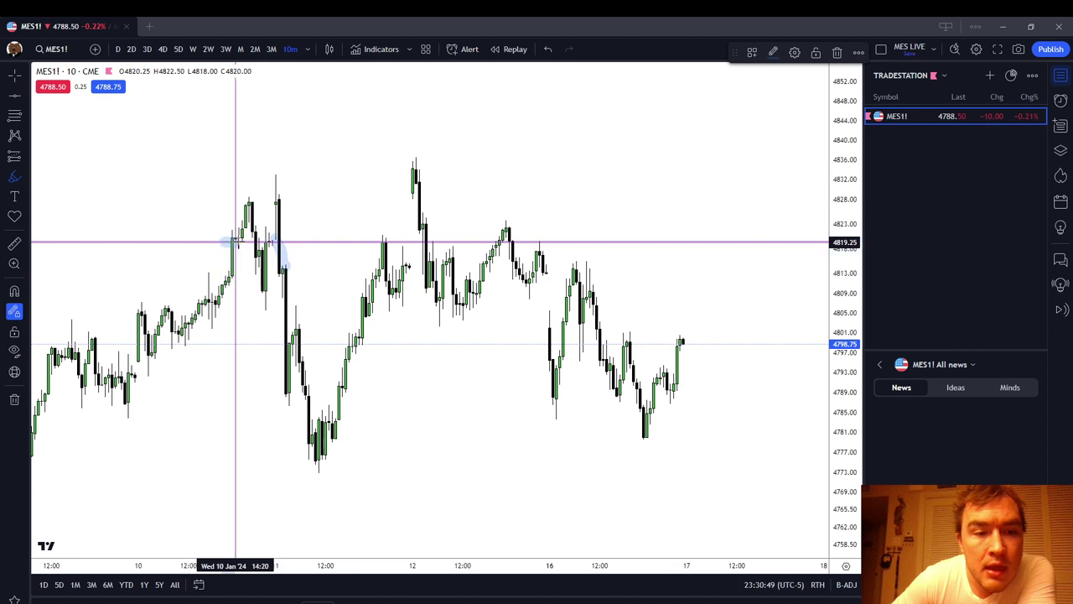
left_click(539, 211)
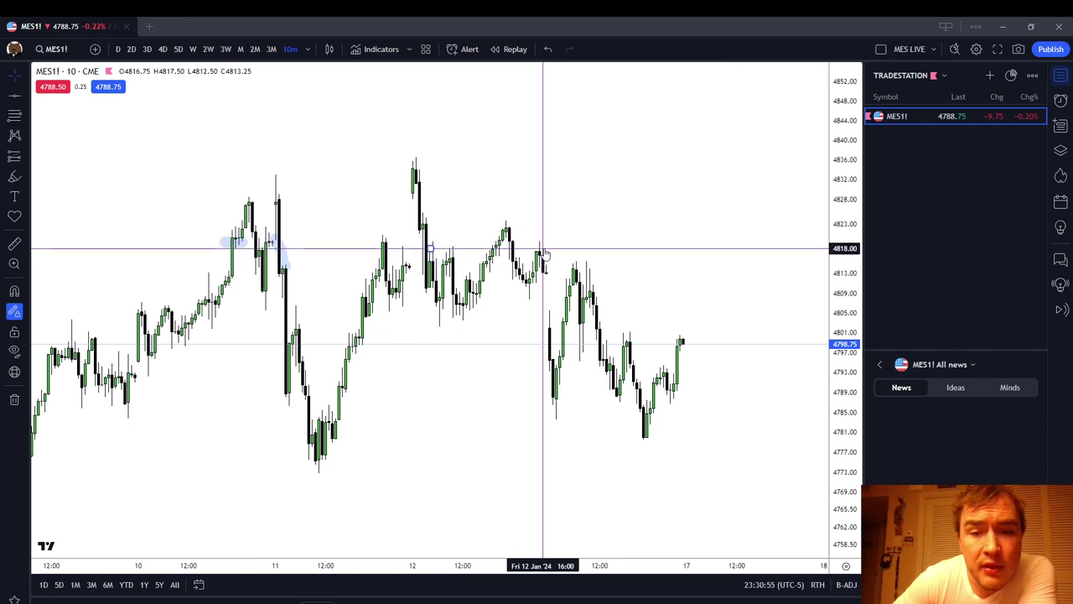
left_click(544, 252)
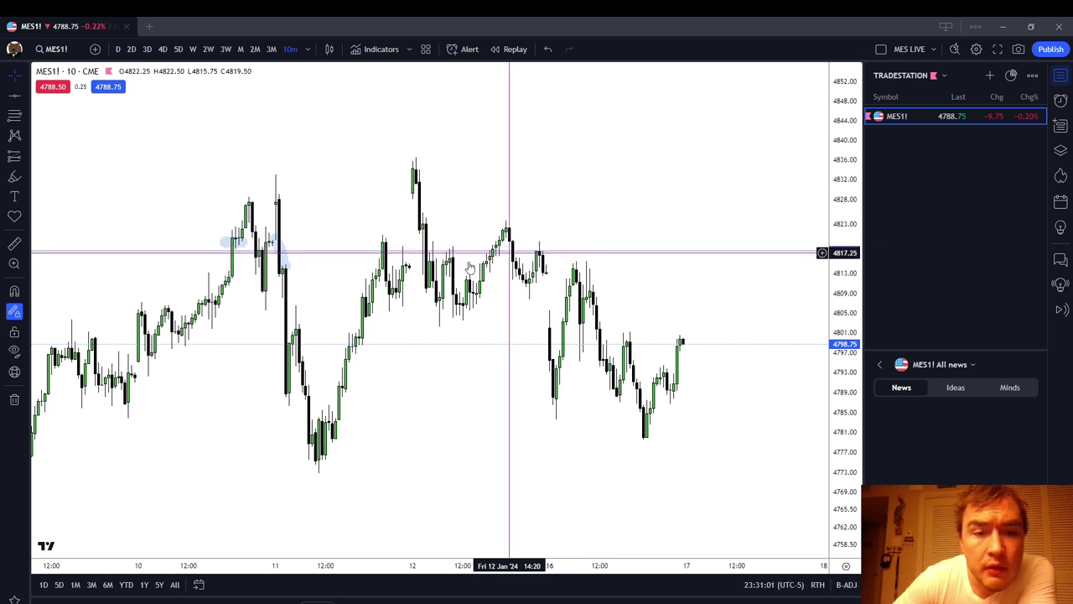
Step: Brush a vertical mark over the early 12 January sell-off where it crosses the horizontal line, and clear all drawings
left_click(15, 176)
left_click_drag(423, 230, 424, 266)
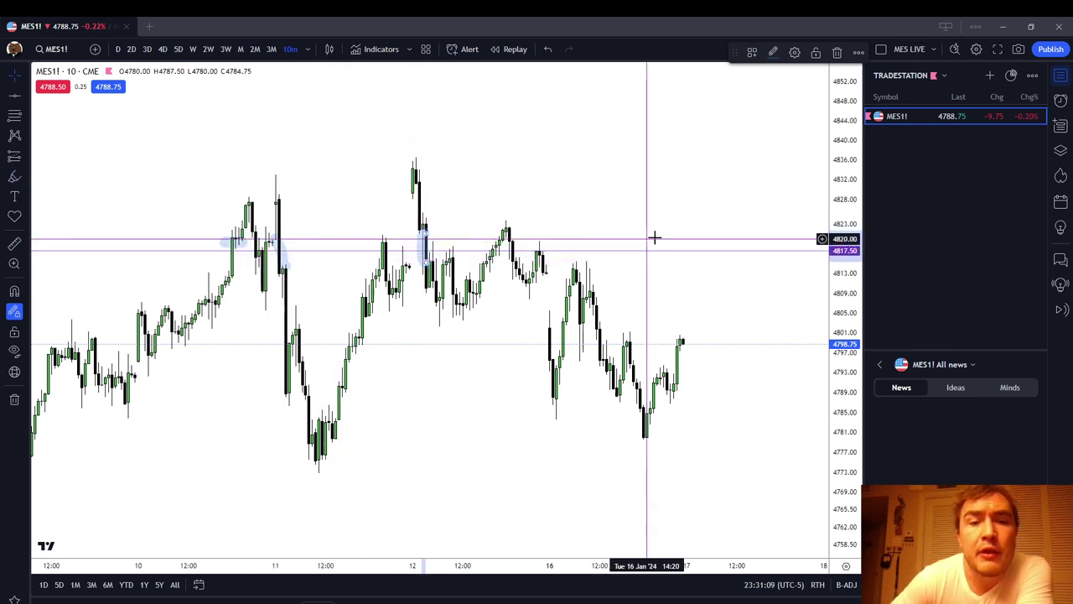
right_click(597, 191)
left_click(648, 416)
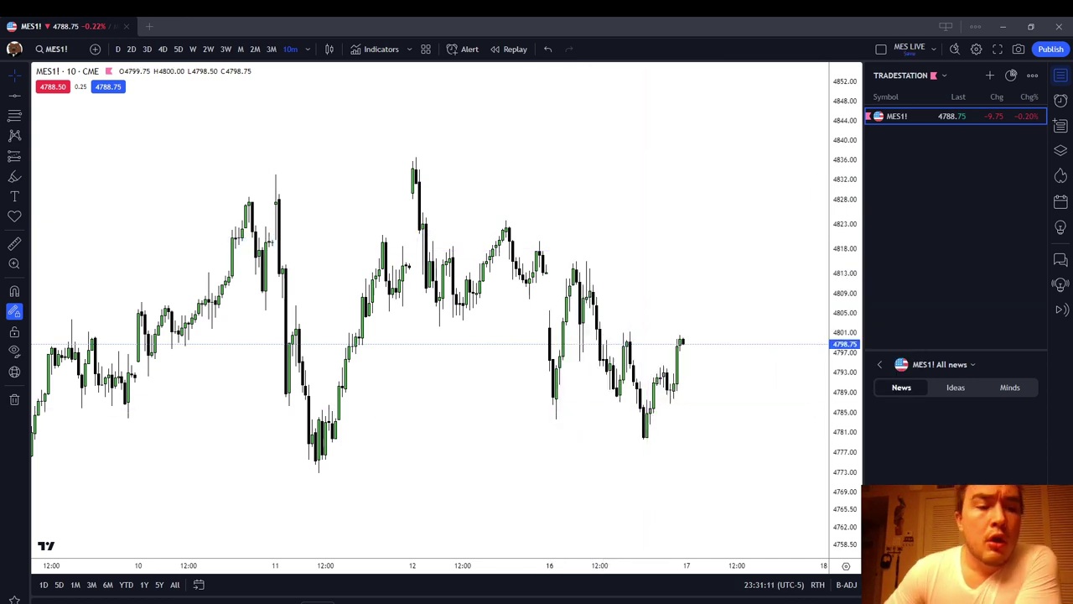